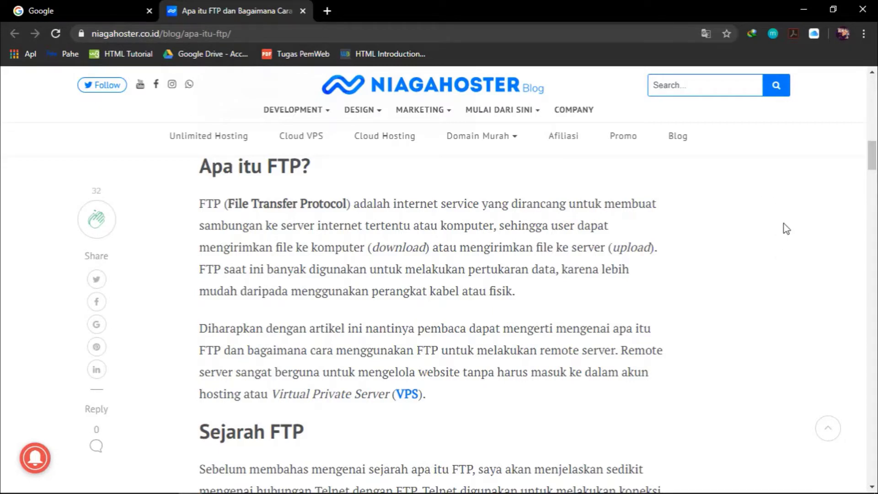
- Switch to Cisco Packet Tracer and place two PCs side by side in the lower part of the logical workspace
click(801, 7)
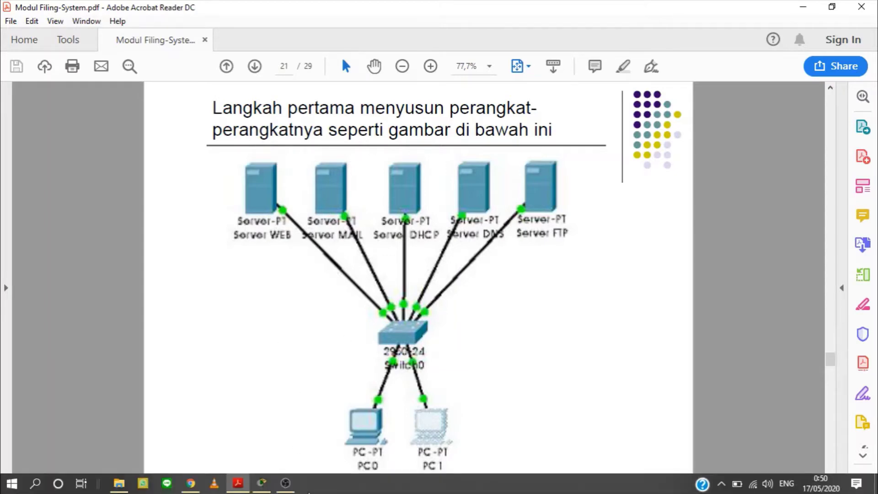
click(266, 484)
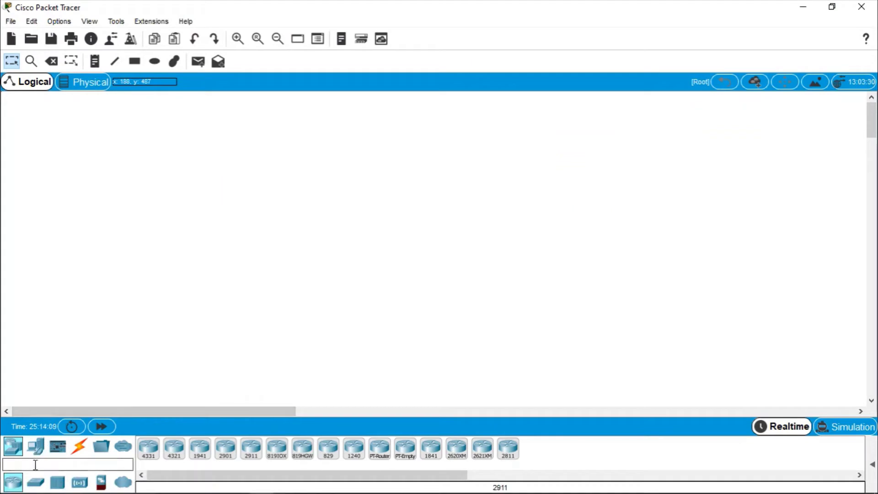
click(36, 447)
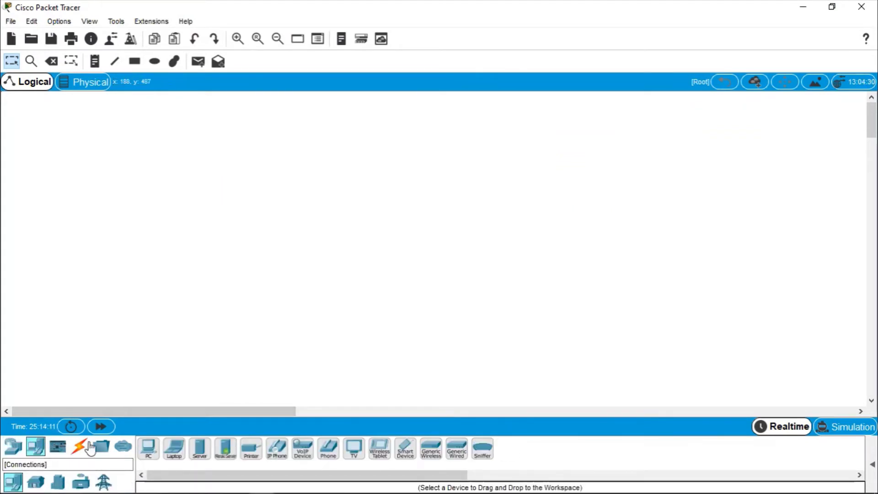
click(147, 451)
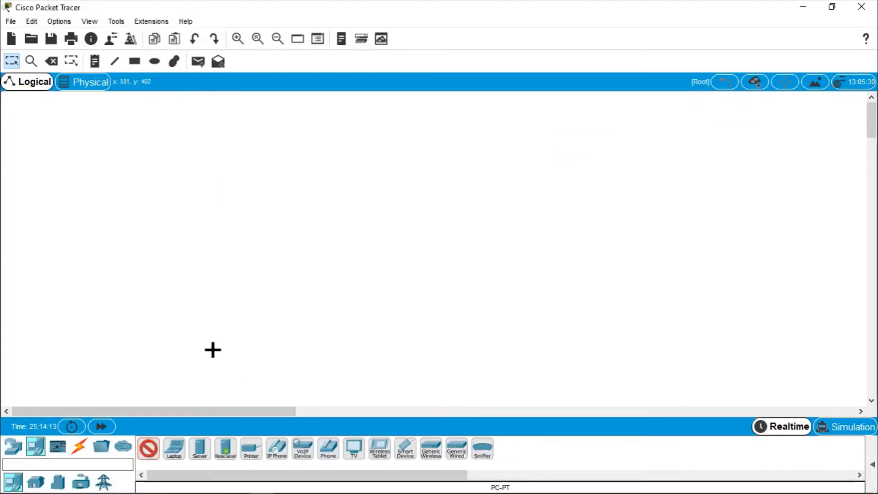
click(212, 349)
click(153, 452)
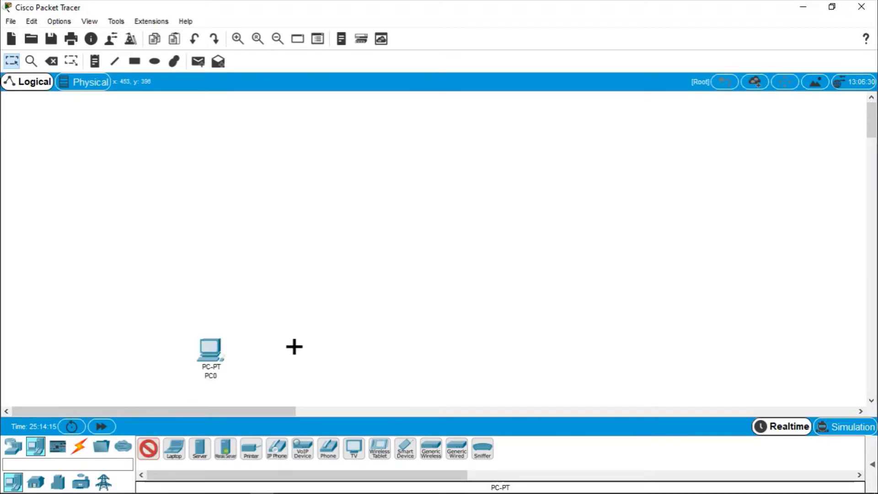
click(297, 347)
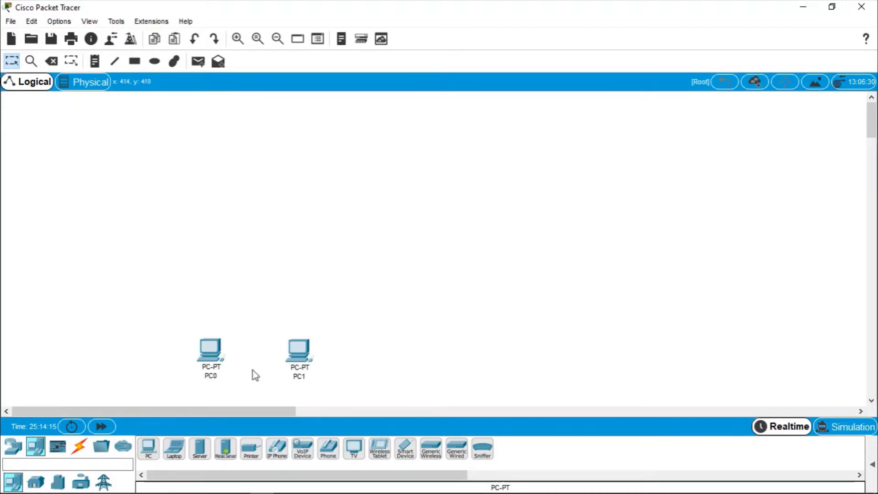
- Place a Switch-PT switch above and between the two PCs
click(12, 446)
click(35, 482)
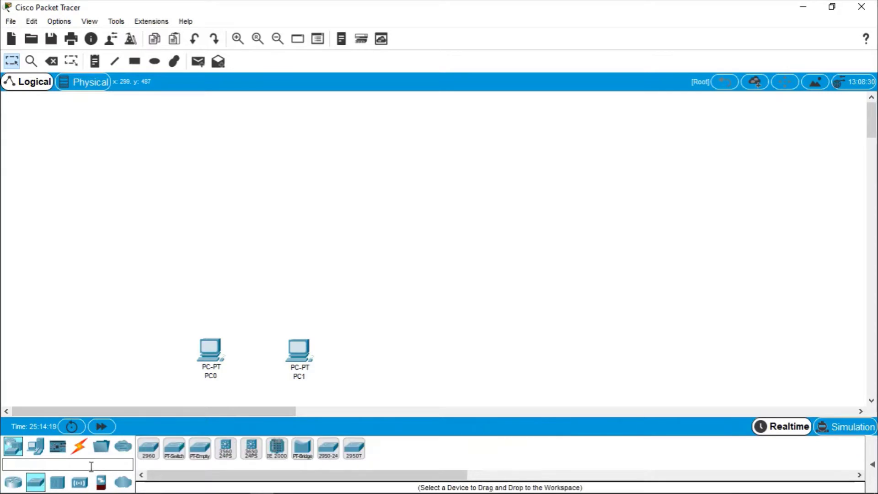
click(178, 448)
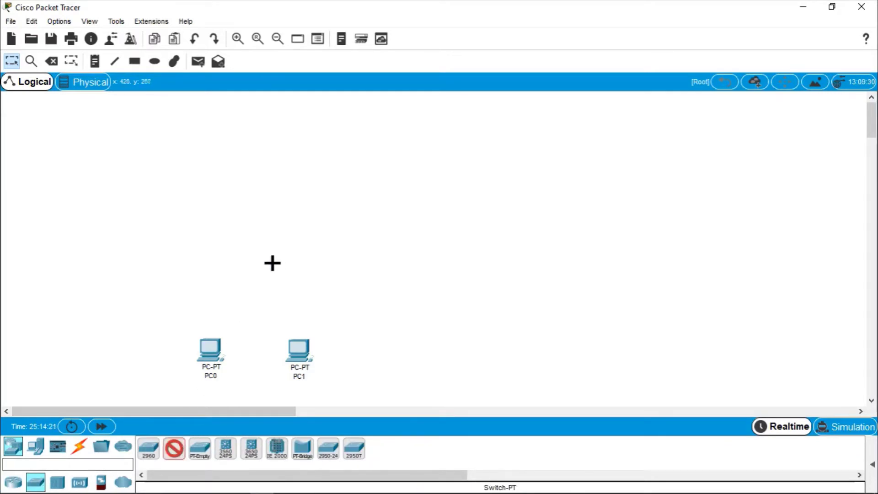
click(251, 276)
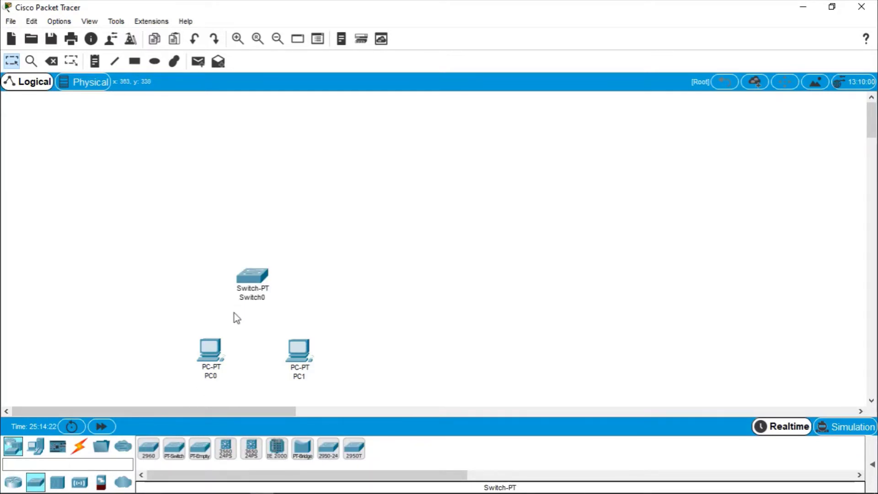
- Place five Server-PT servers in a row above the switch
click(36, 446)
click(200, 448)
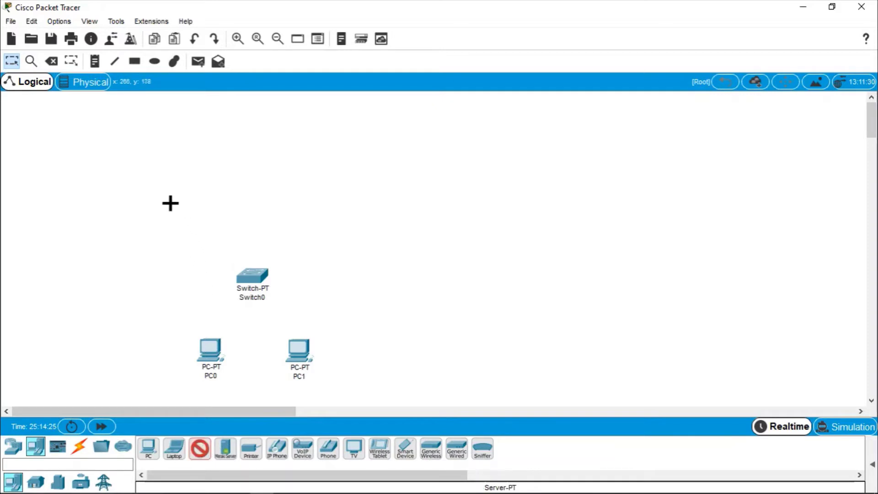
click(165, 192)
click(200, 448)
click(222, 194)
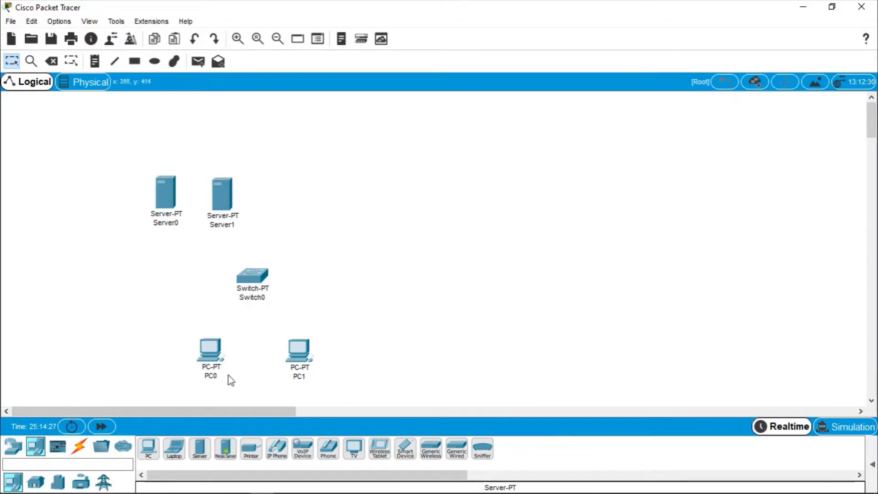
click(200, 449)
click(275, 194)
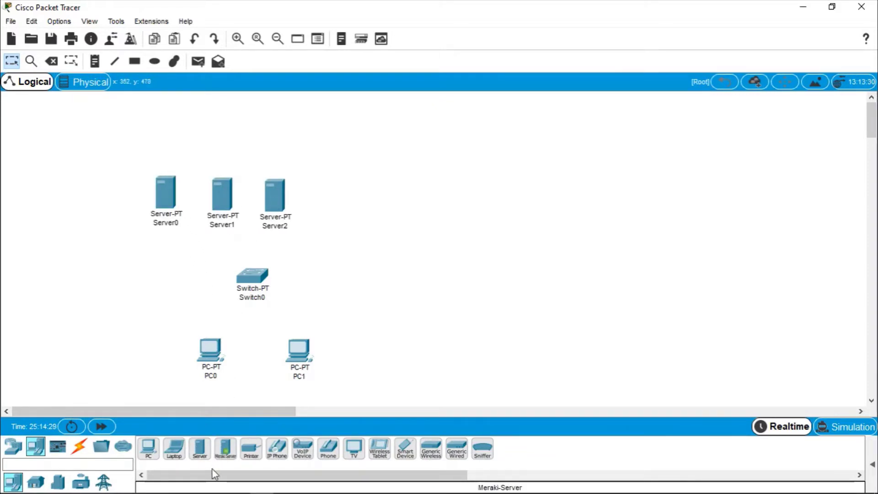
click(200, 448)
click(329, 204)
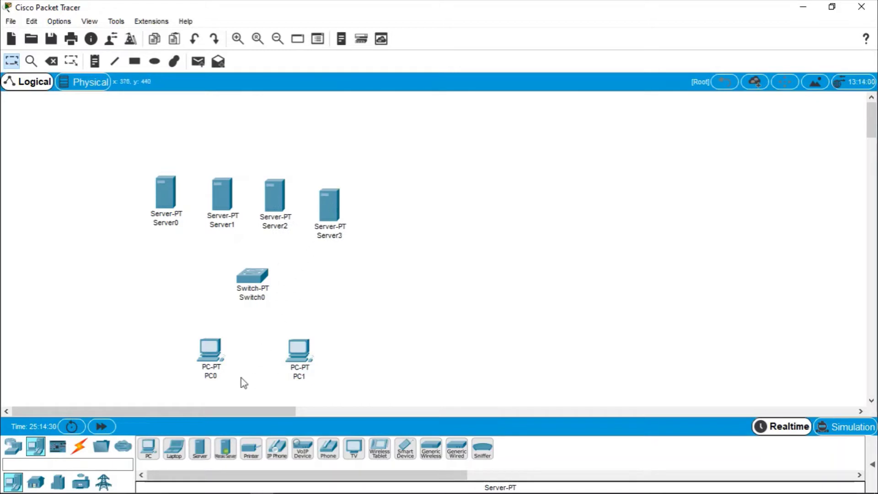
click(200, 448)
click(412, 190)
- Arrange the five servers in an evenly spaced, roughly level row centred above the switch
drag(332, 215, 336, 194)
drag(407, 203, 383, 201)
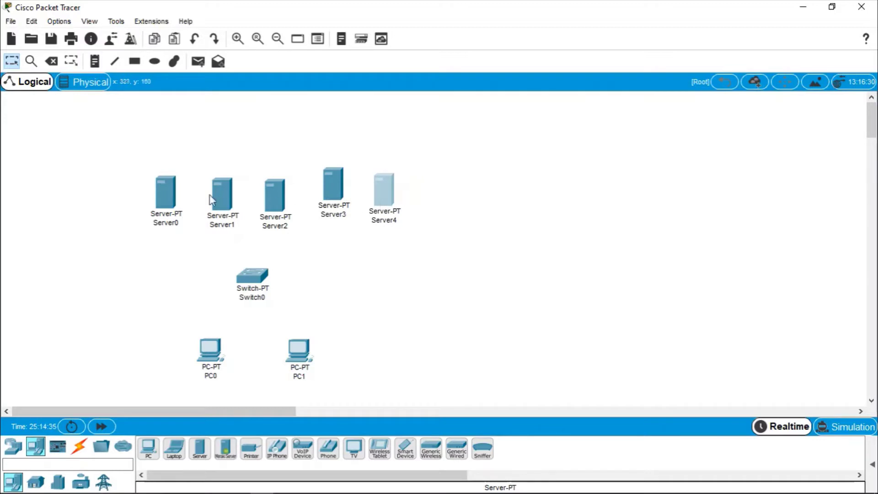
drag(167, 194, 150, 199)
drag(223, 190, 193, 191)
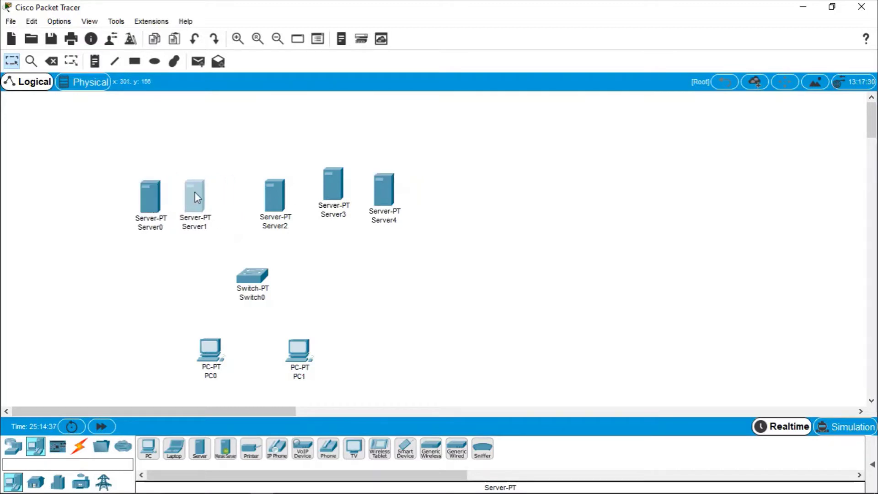
drag(278, 196, 247, 196)
drag(340, 187, 301, 199)
drag(377, 194, 343, 196)
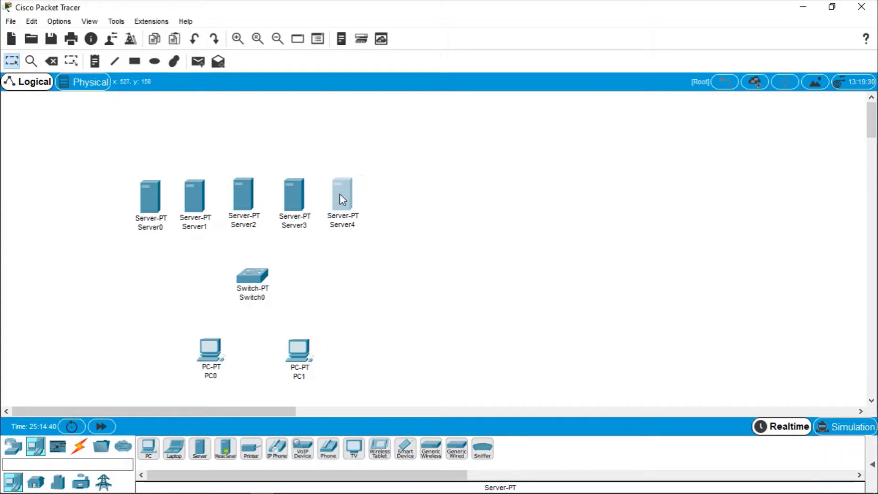
- Rename the first server in the row as WEB Server and the second as Mail Server
click(152, 226)
click(154, 226)
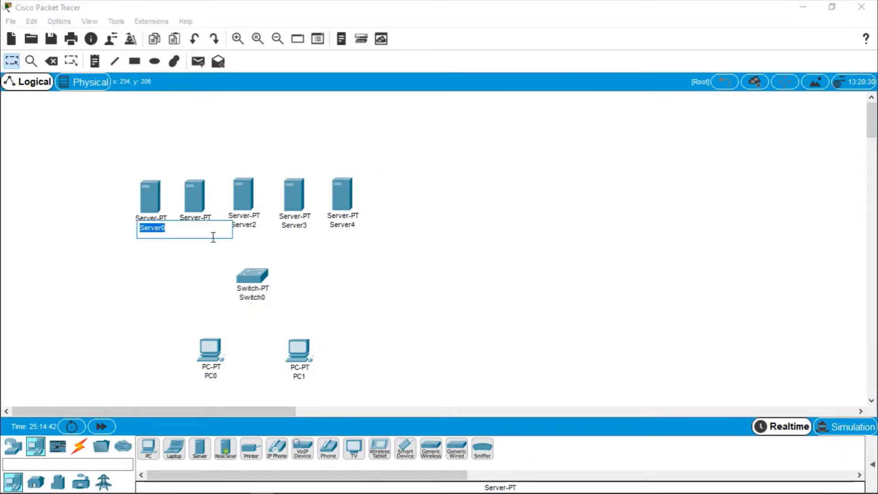
text(WEB Server)
key(Return)
click(196, 229)
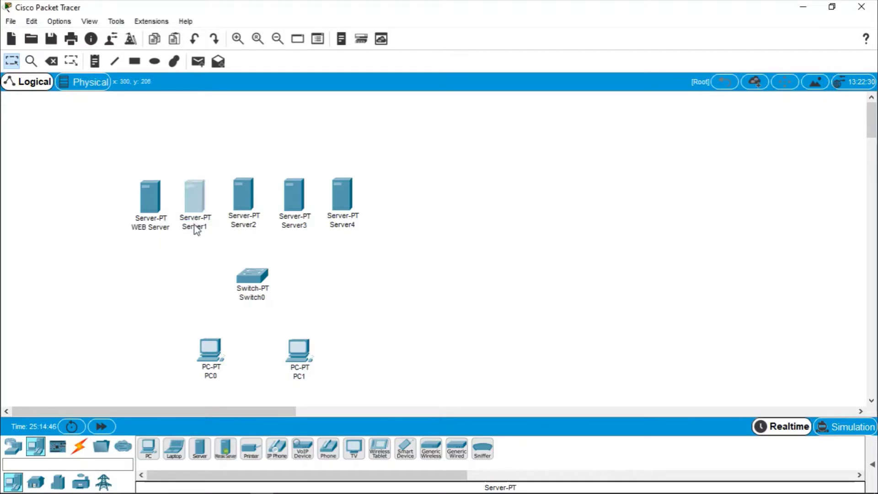
click(194, 226)
text(Mail)
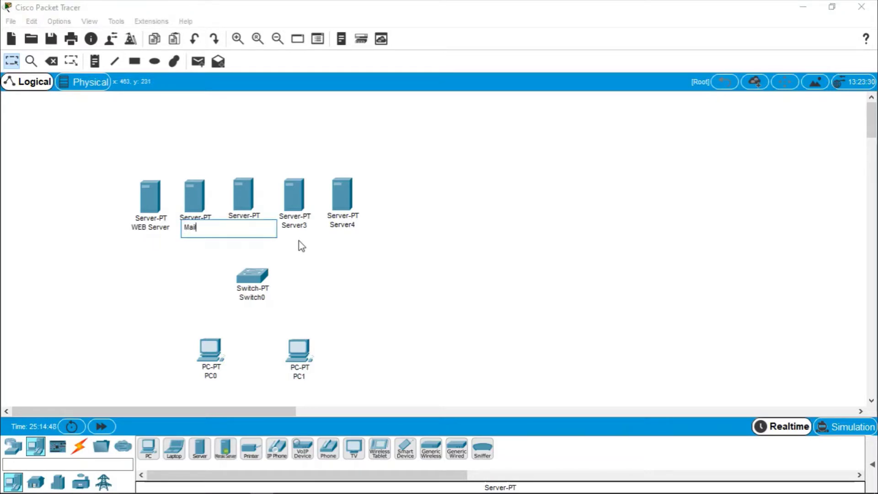
text( Server)
key(Return)
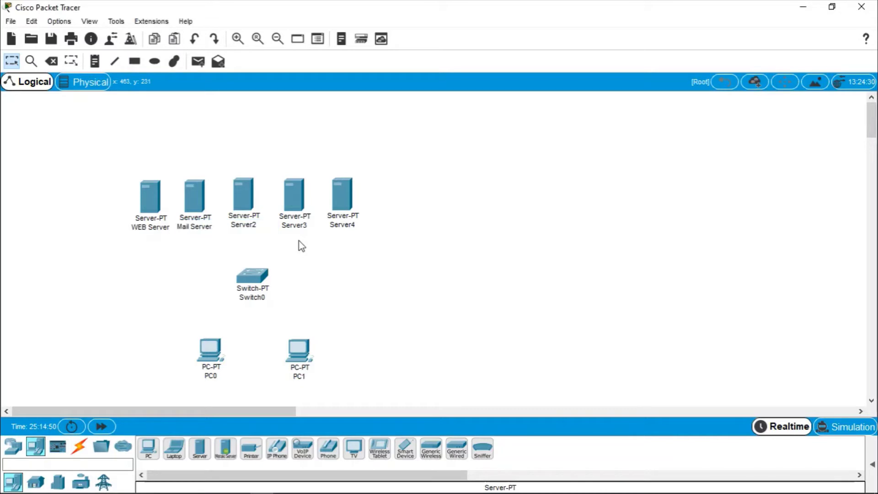
- Rename the third server in the row as DHCP Server and the fourth as DNS Server
click(246, 227)
click(247, 227)
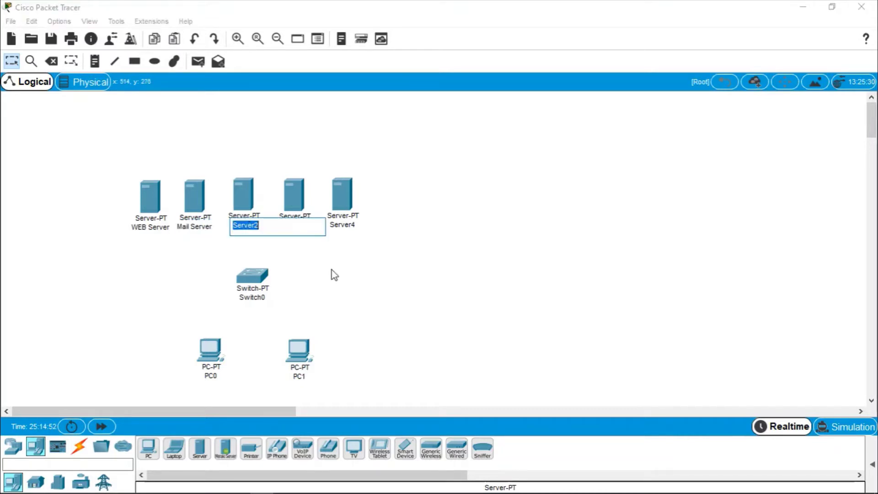
text(DHCP Server)
key(Return)
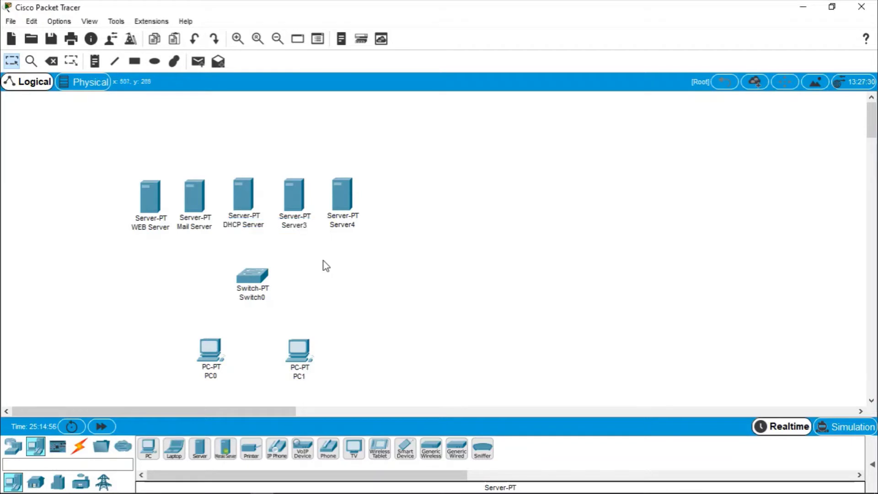
click(291, 227)
text(DNS)
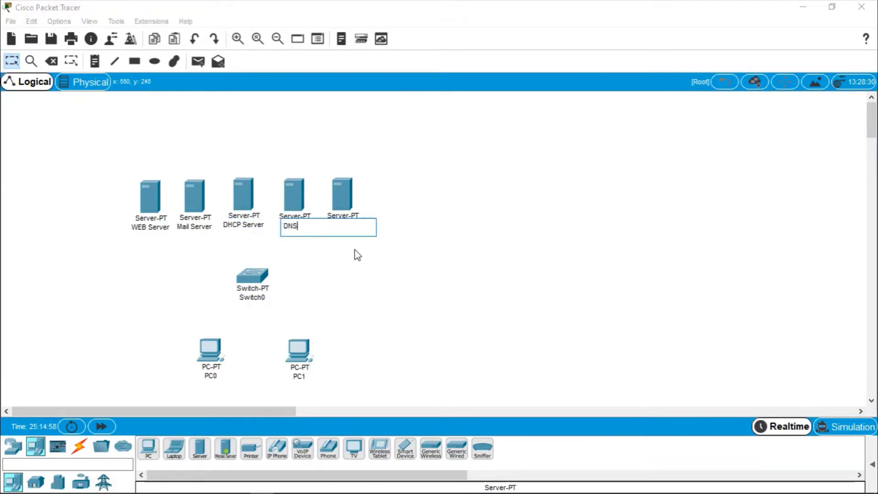
text( Server)
key(Return)
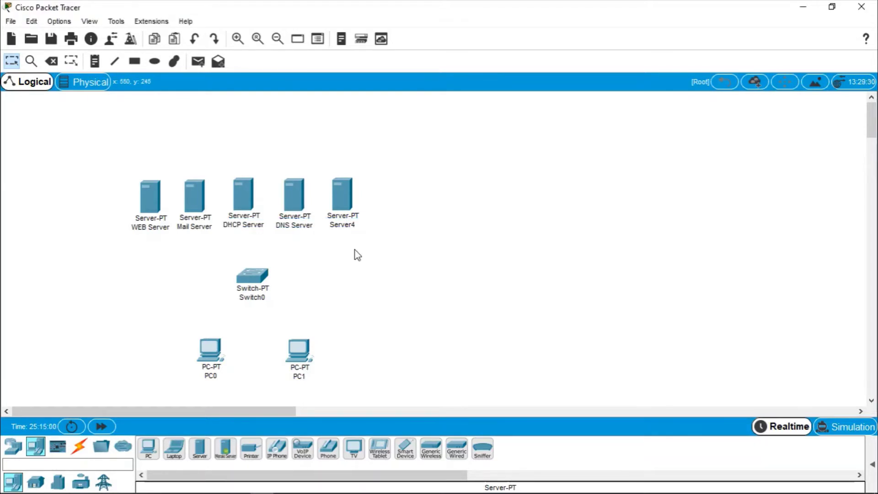
- Rename the fifth server in the row as FTP Server
click(351, 225)
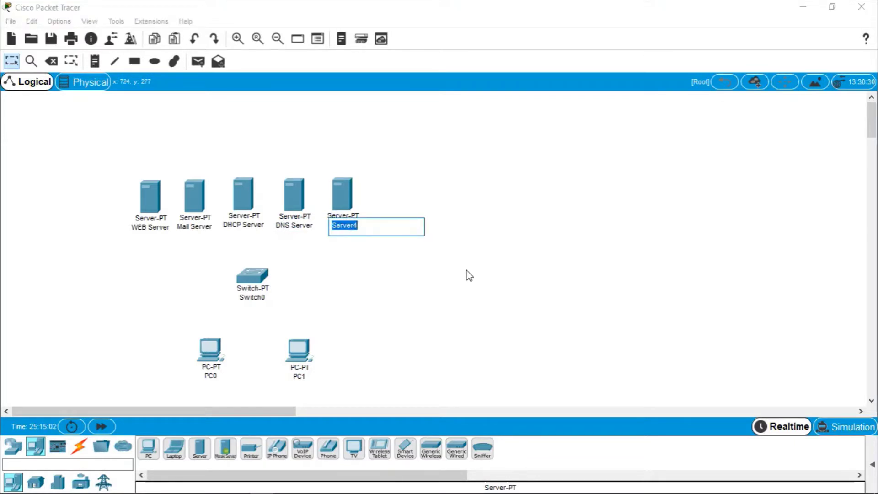
text(FTP Server)
key(Return)
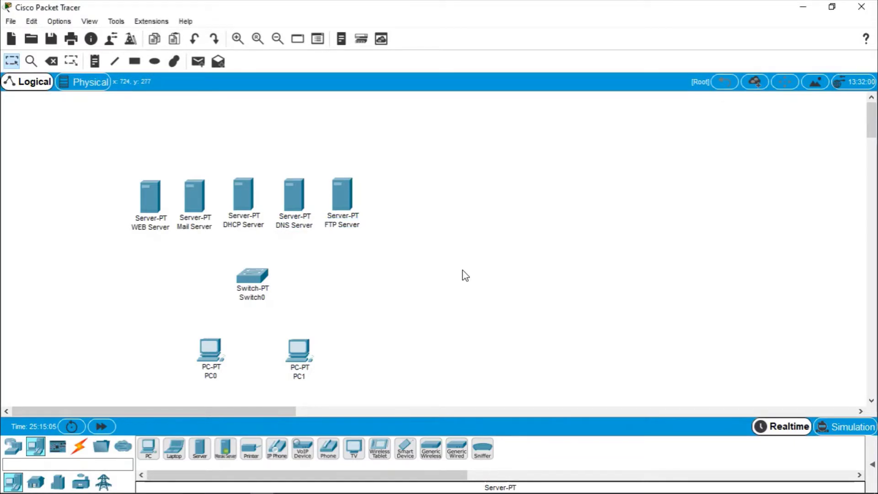
- Rename the first PC as User1 and the second PC as User2
click(211, 376)
text(Ad)
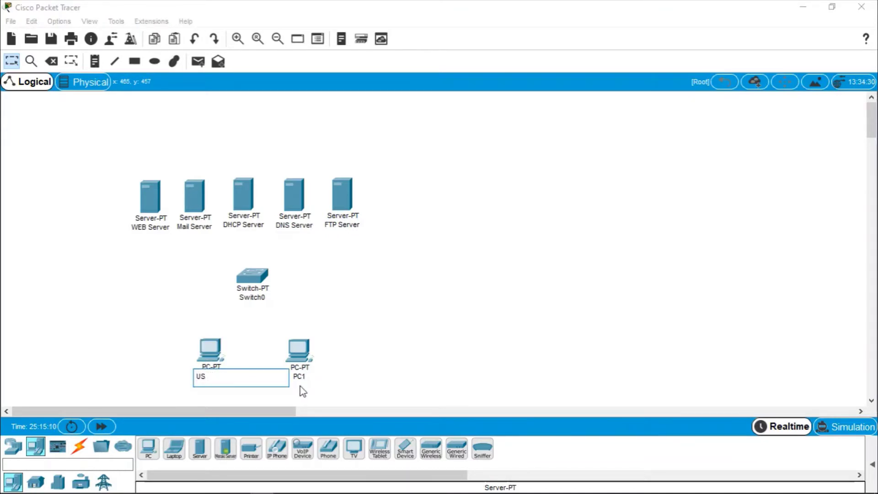
text(er1)
key(Return)
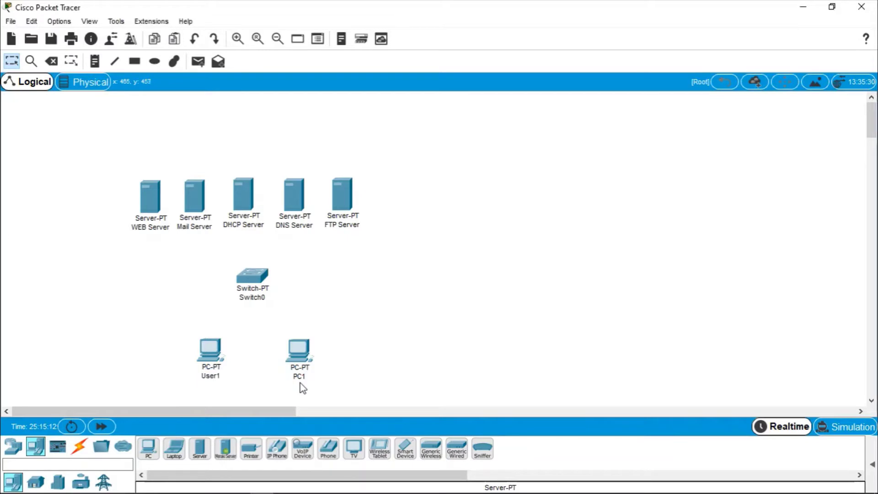
click(300, 383)
text(User)
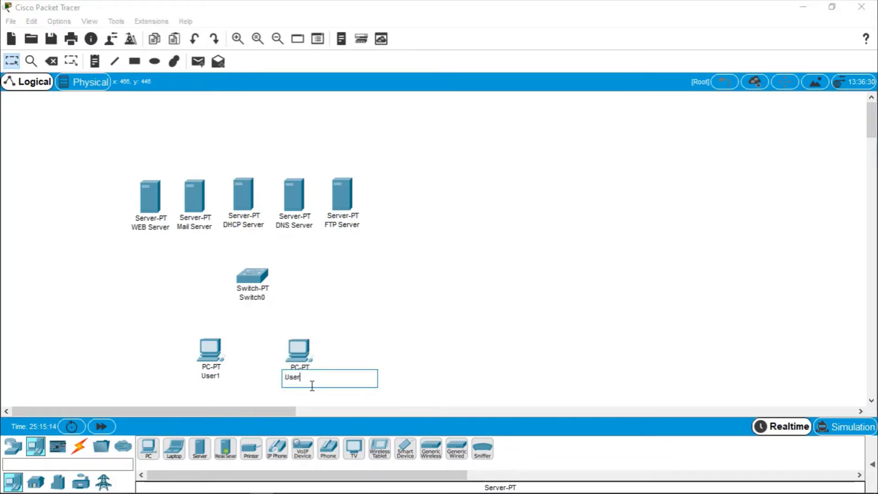
text(2)
key(Return)
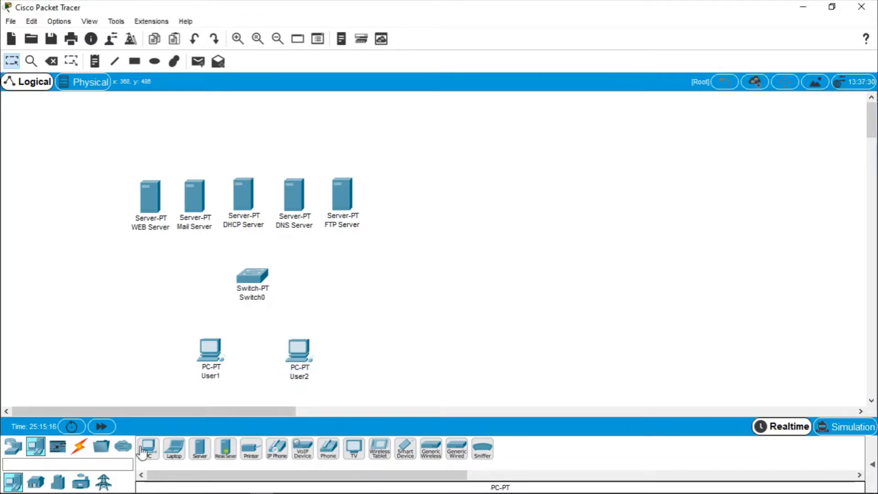
- Connect User1 and User2 to the switch with automatically chosen cables
click(78, 446)
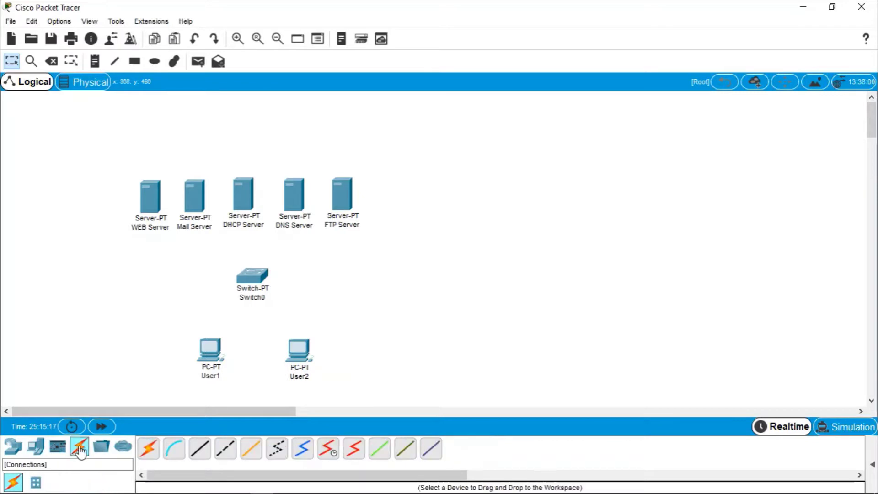
click(149, 449)
click(210, 350)
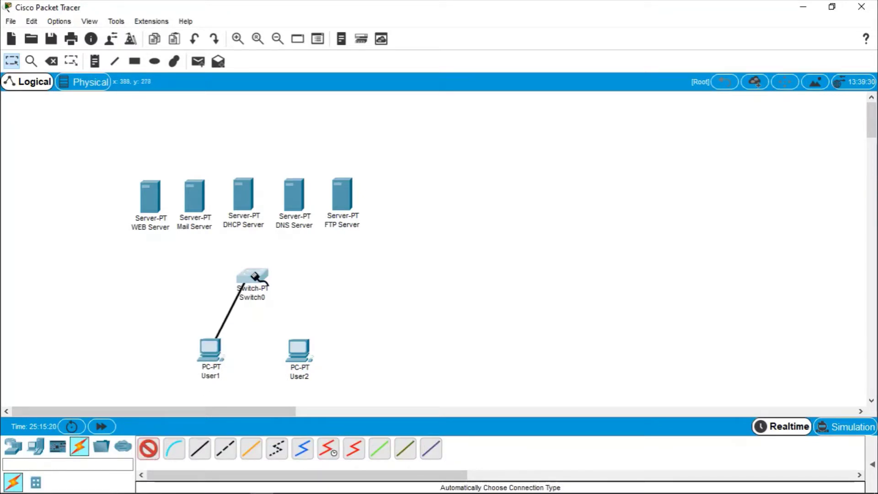
click(254, 276)
click(149, 449)
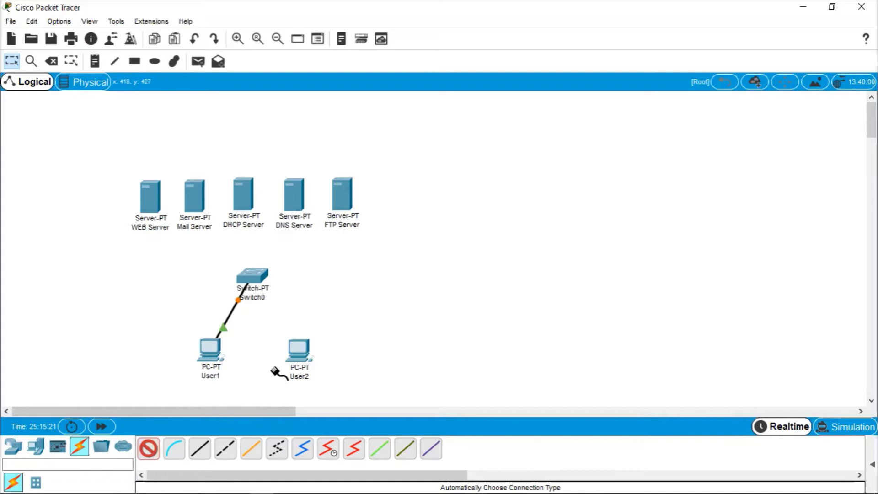
click(302, 352)
click(264, 284)
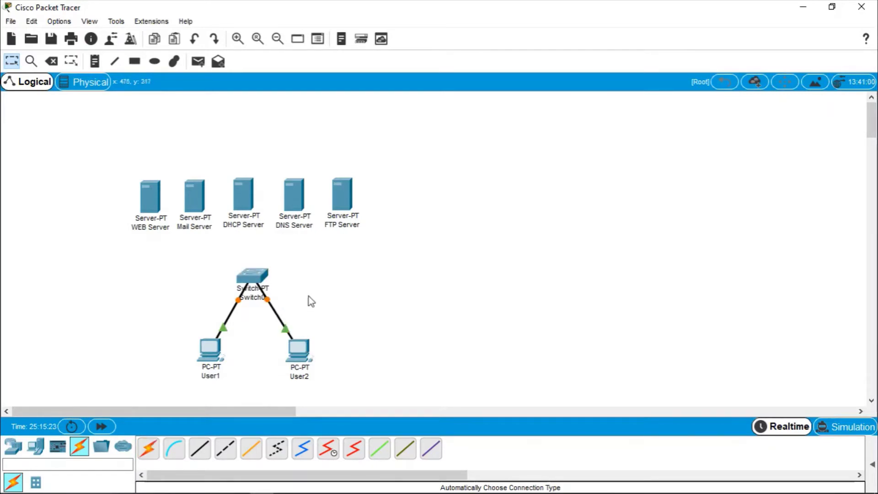
- Power off the switch and remove its two fiber-optic modules from the chassis
click(256, 275)
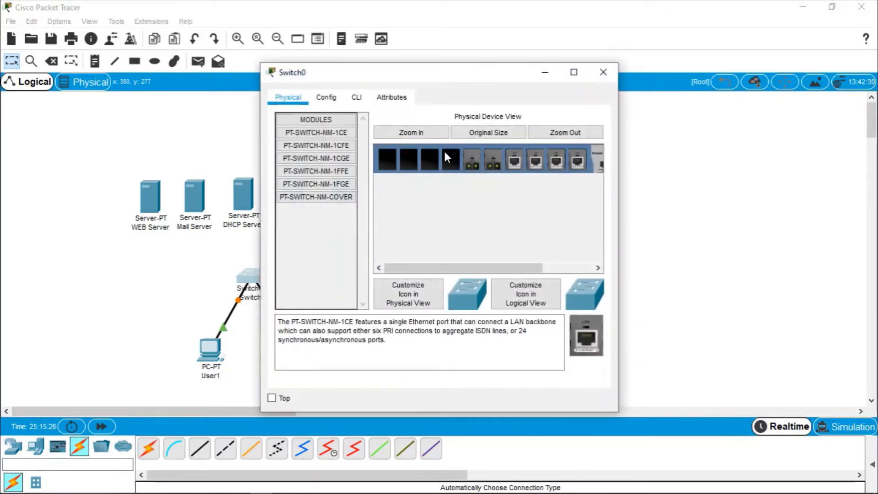
drag(437, 269, 373, 249)
drag(379, 73, 552, 67)
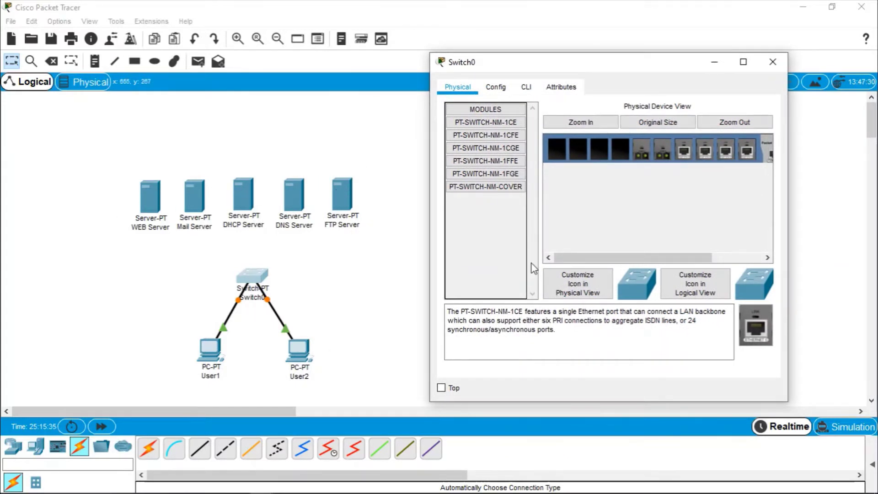
drag(631, 64, 561, 64)
drag(553, 259, 676, 229)
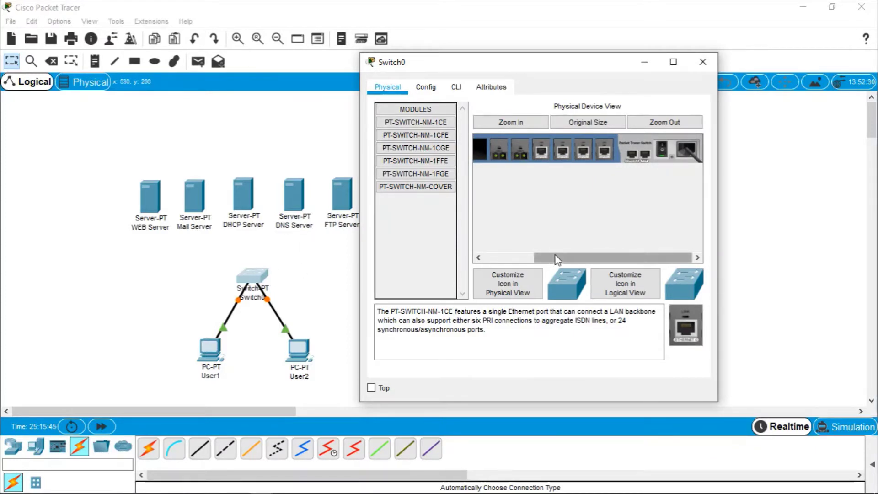
click(663, 150)
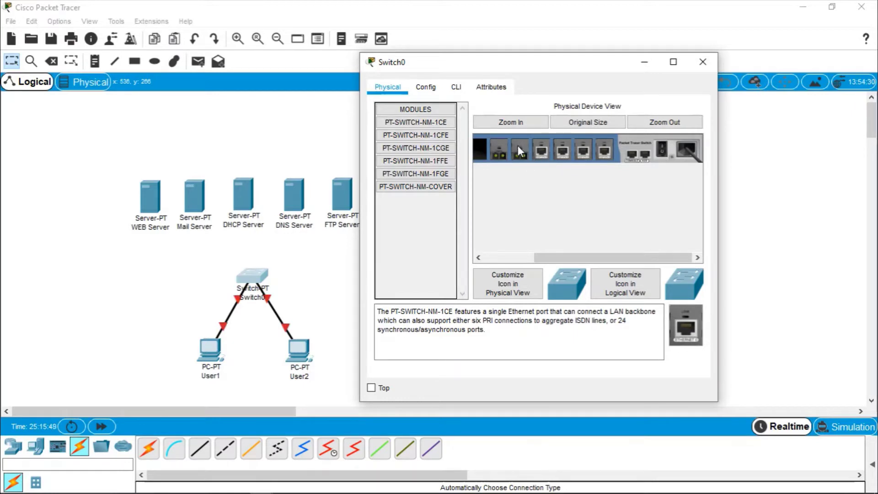
drag(518, 145, 690, 331)
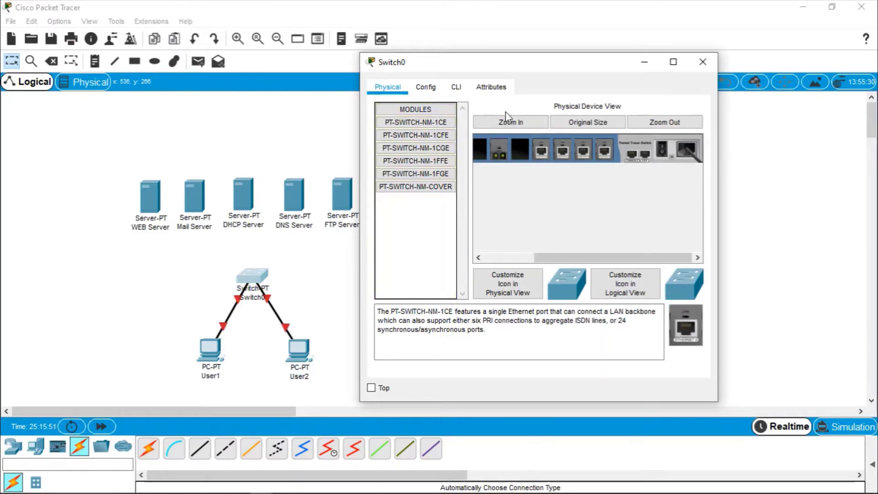
drag(498, 153, 687, 322)
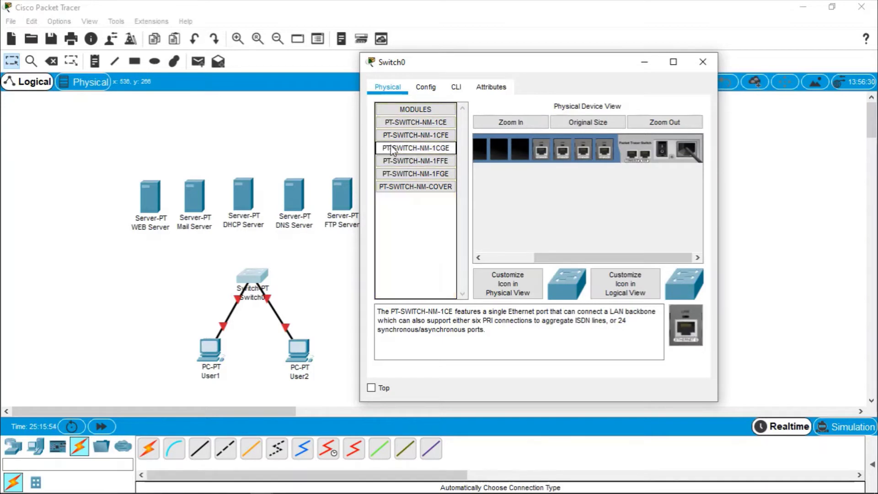
- Fill the switch's six empty slots with PT-SWITCH-NM-1CE modules and power the switch back on
click(435, 162)
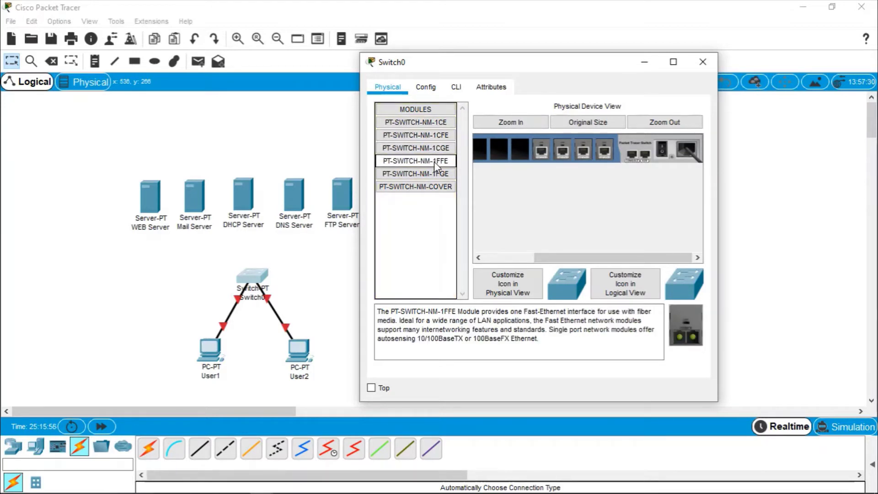
click(440, 125)
click(442, 136)
click(447, 121)
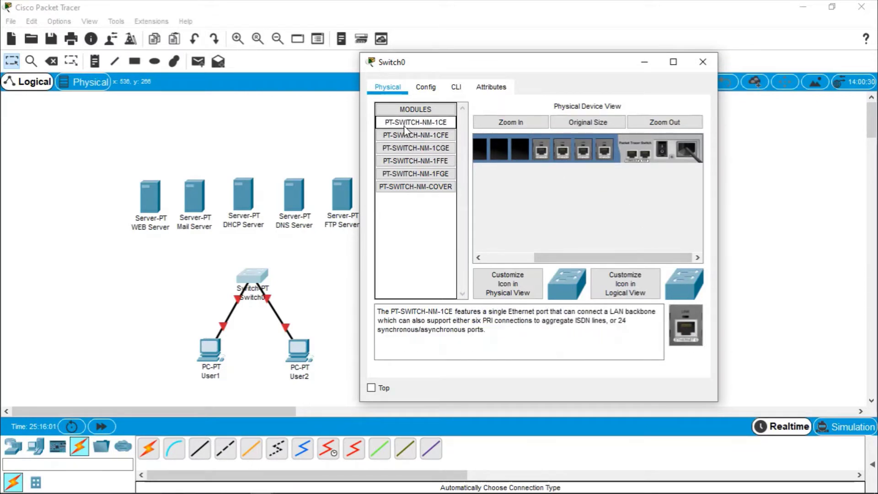
drag(686, 326, 517, 161)
drag(588, 257, 538, 258)
drag(692, 319, 572, 155)
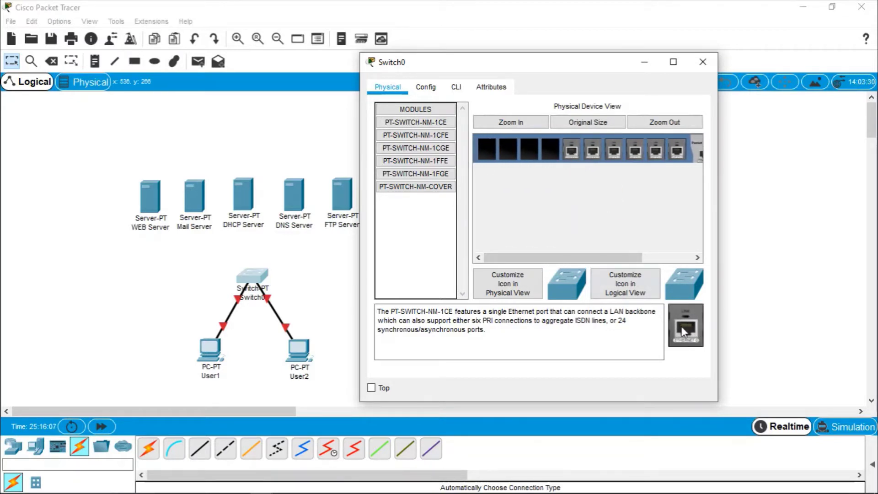
drag(685, 331, 512, 155)
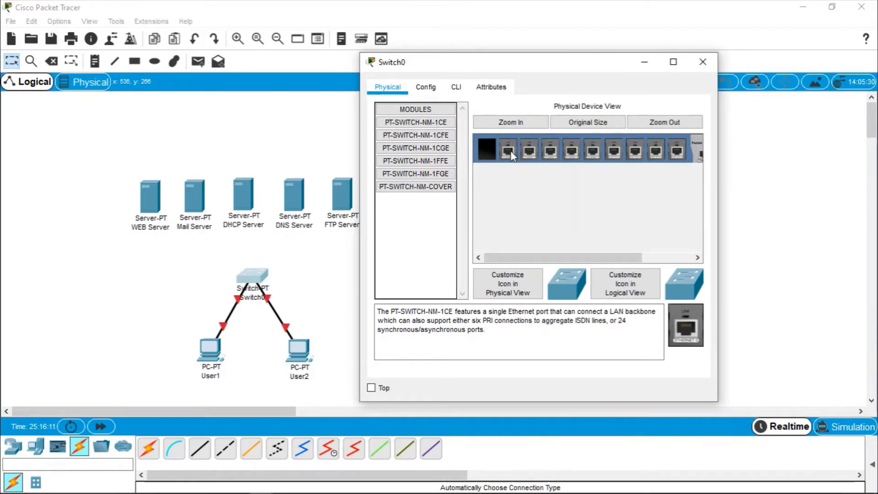
drag(682, 317, 489, 151)
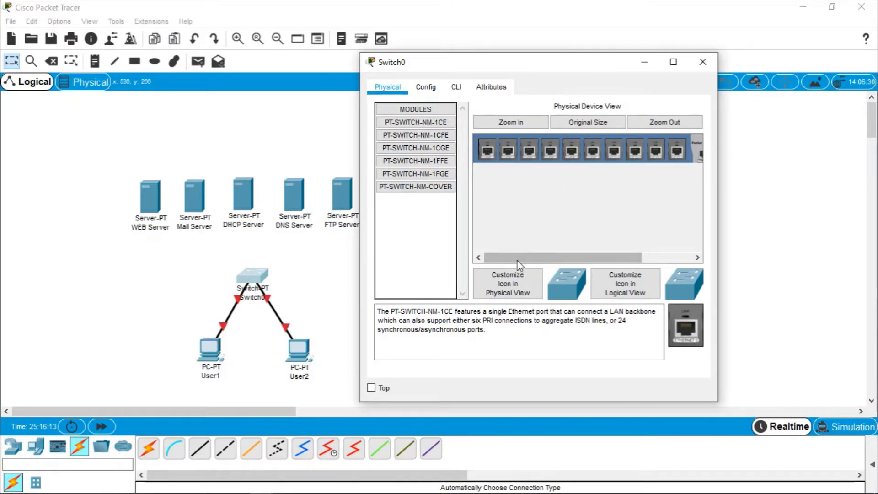
drag(520, 263, 571, 262)
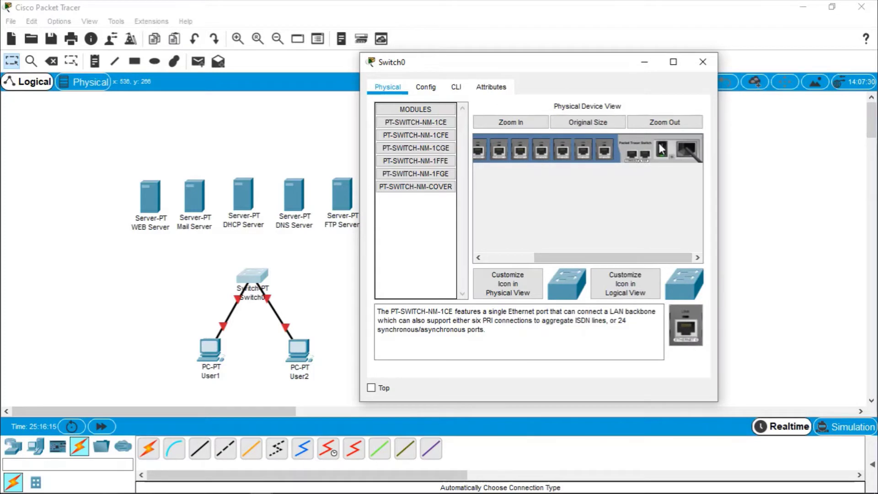
click(704, 62)
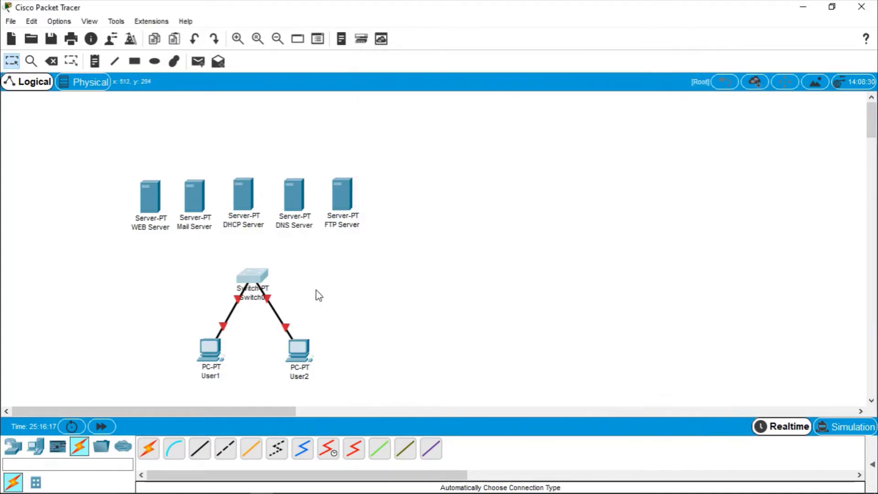
- Connect the WEB Server, Mail Server and DHCP Server to the switch with automatically chosen cables
click(157, 450)
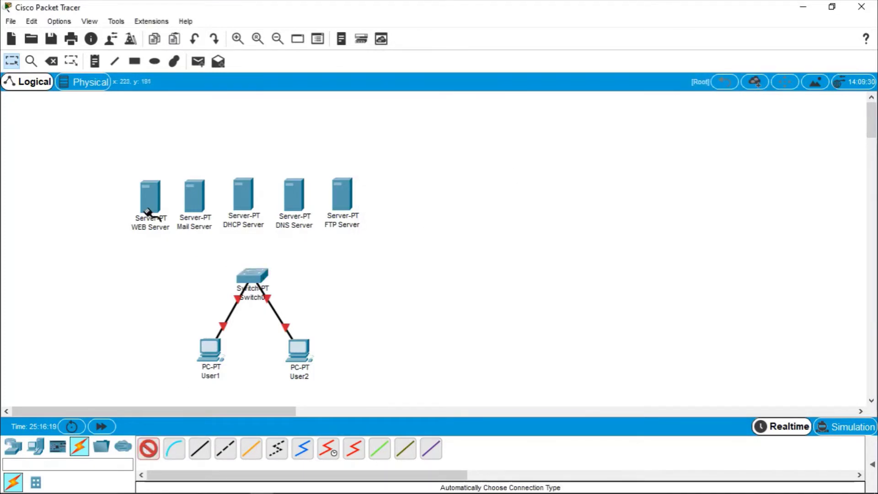
click(252, 275)
click(148, 197)
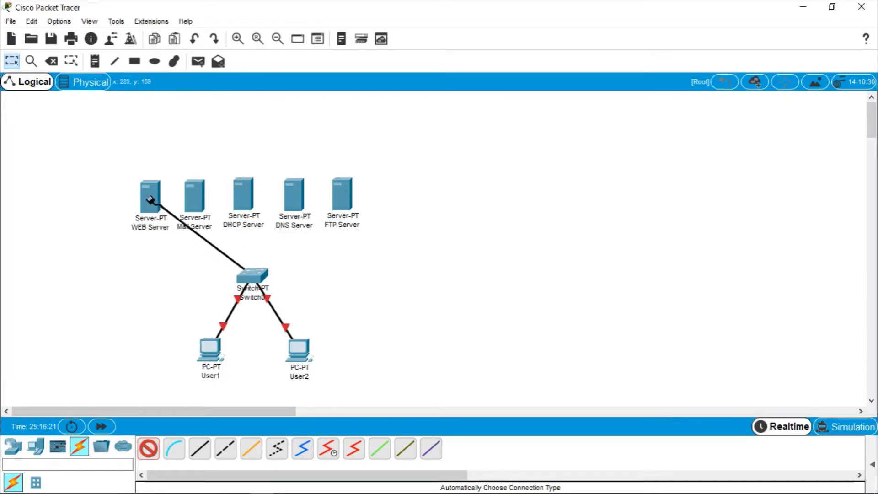
click(149, 450)
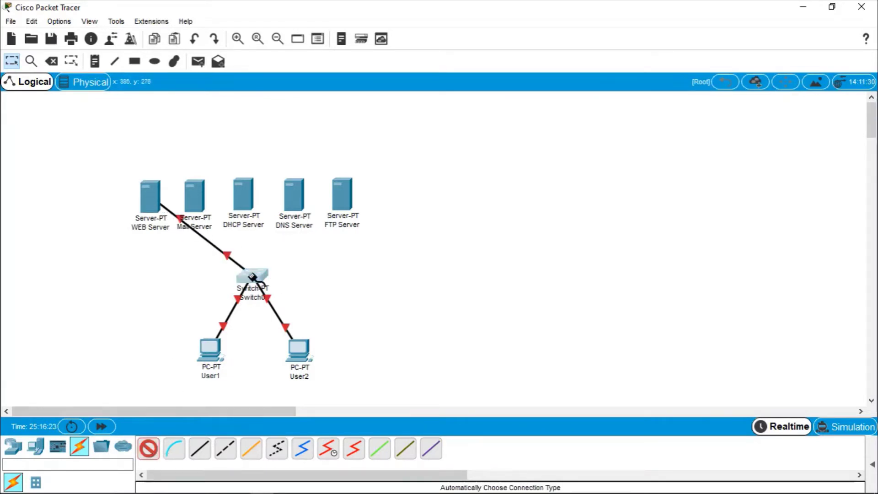
click(253, 276)
click(201, 210)
click(149, 450)
click(252, 275)
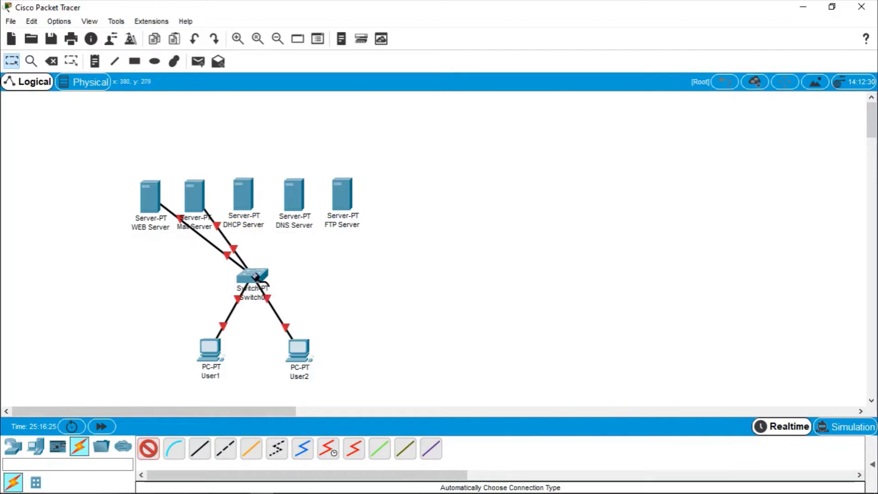
click(244, 204)
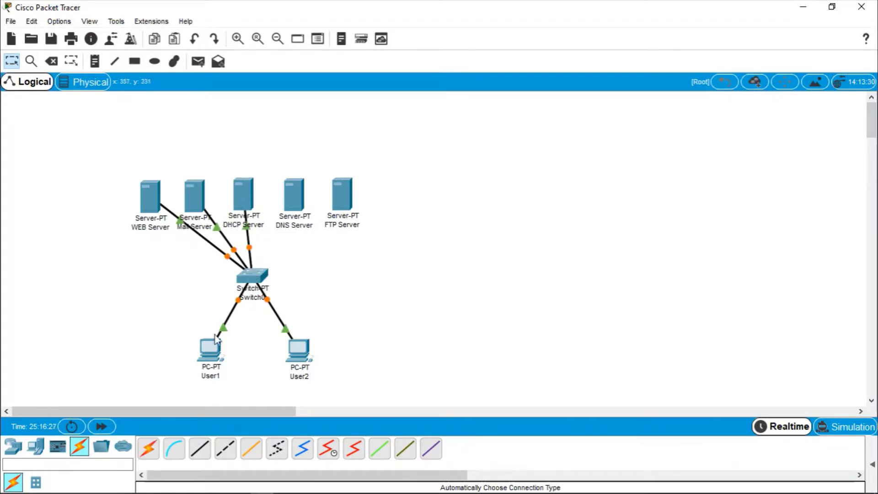
- Connect the DNS Server and FTP Server to the switch with automatically chosen cables
click(148, 450)
click(252, 276)
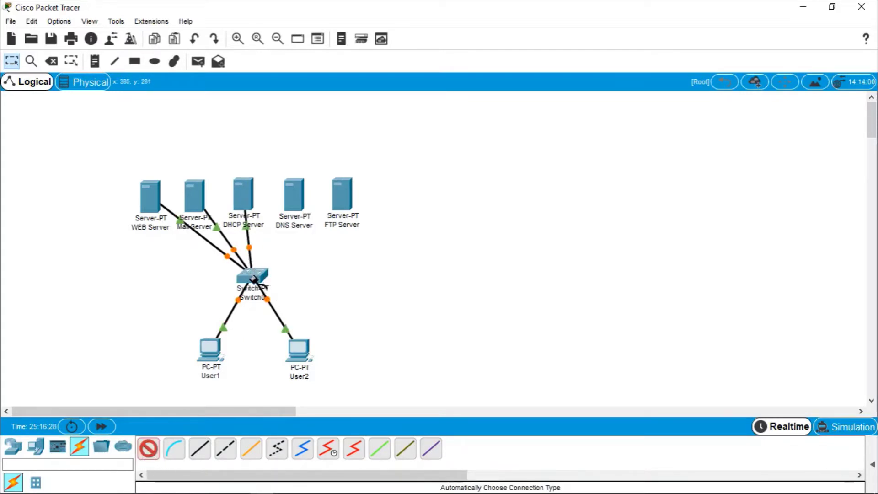
click(293, 195)
click(149, 450)
click(252, 275)
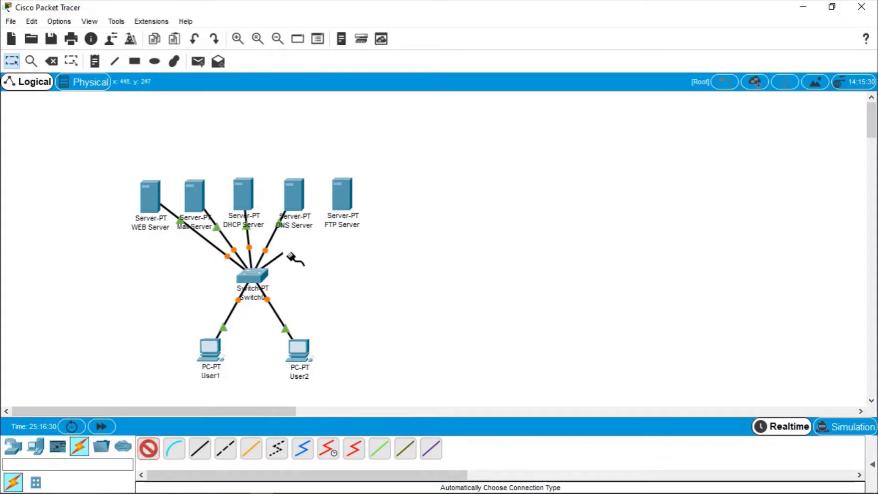
click(343, 201)
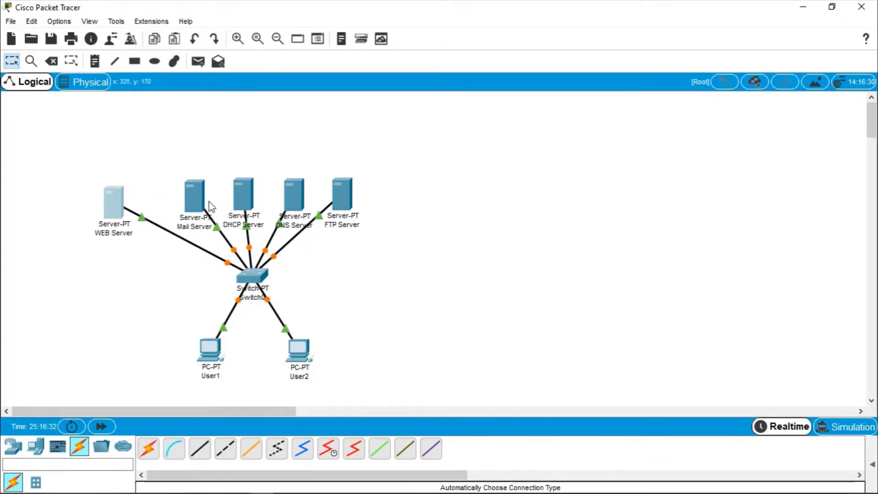
- Spread the five servers out in an arc above the switch so their cables and labels do not overlap
drag(206, 204, 183, 155)
drag(245, 198, 256, 131)
drag(286, 186, 313, 137)
drag(343, 196, 399, 194)
drag(322, 147, 333, 149)
- Add text notes 192.168.1.1 under the WEB Server, 192.168.1.2 under the Mail Server and 192.168.1.3 under the DHCP Server
click(94, 64)
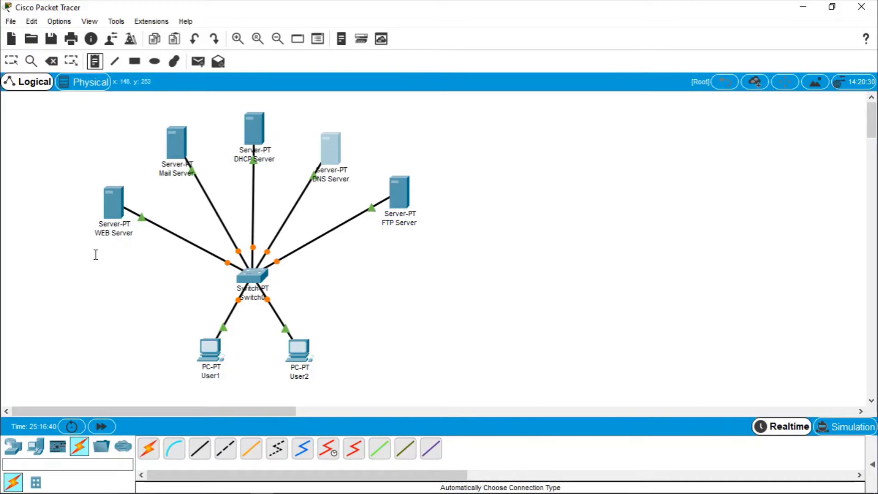
click(91, 252)
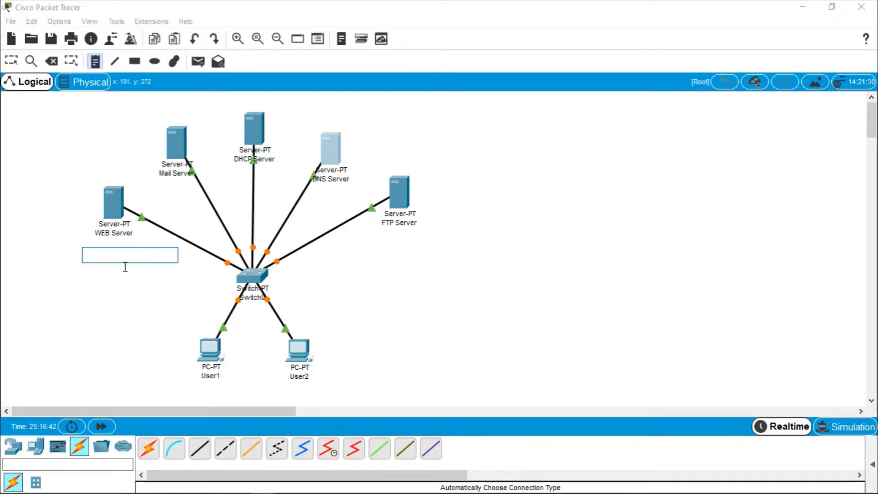
text(192.168.1.1)
click(164, 191)
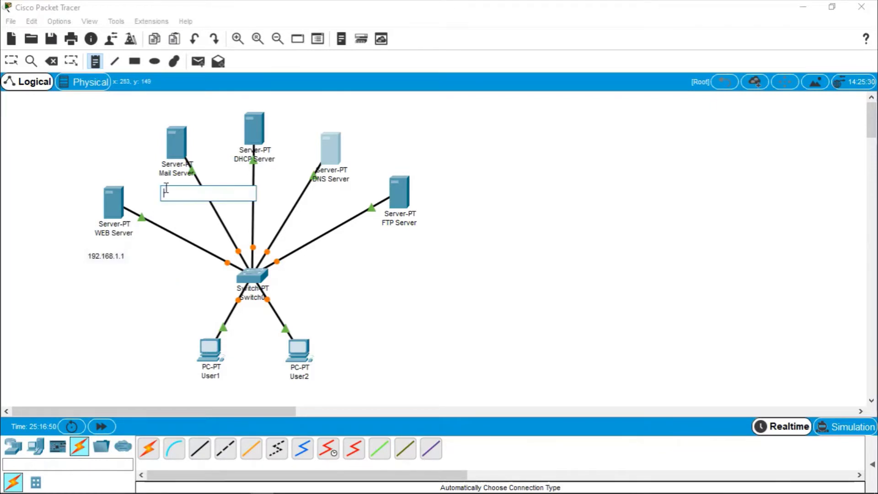
text(192.168.1.2)
click(243, 174)
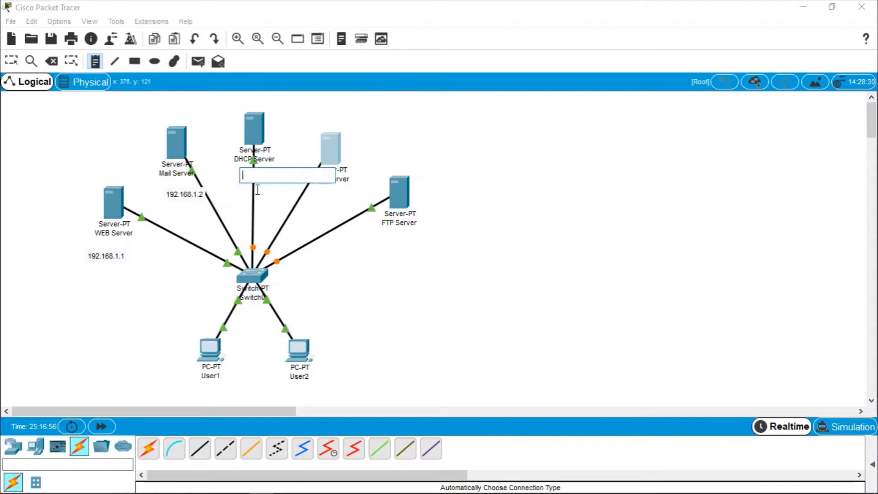
text(192.168.1.3)
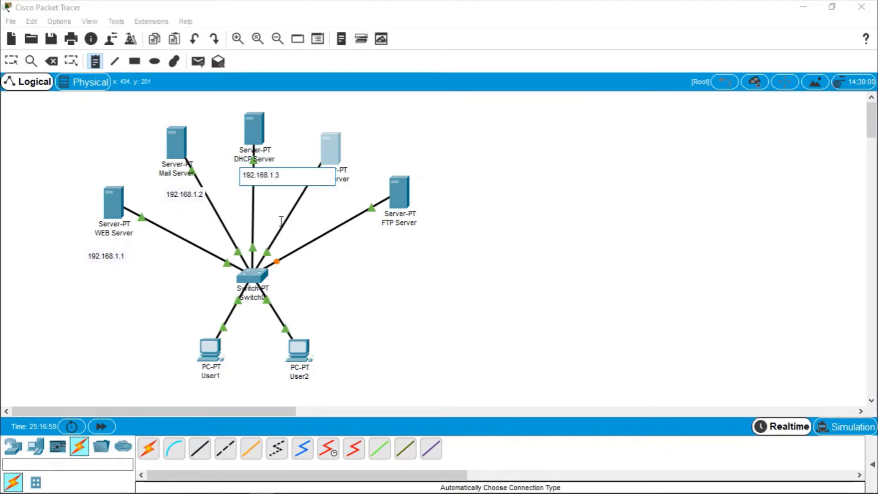
- Add text notes 192.168.14 under the DNS Server and 192.168.1.5 under the FTP Server
click(319, 200)
text(192.168.14)
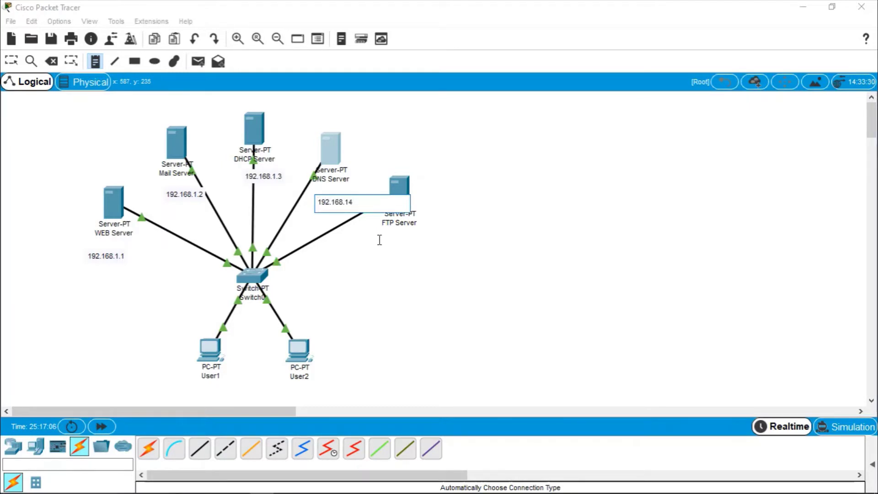
click(376, 237)
text(192.168)
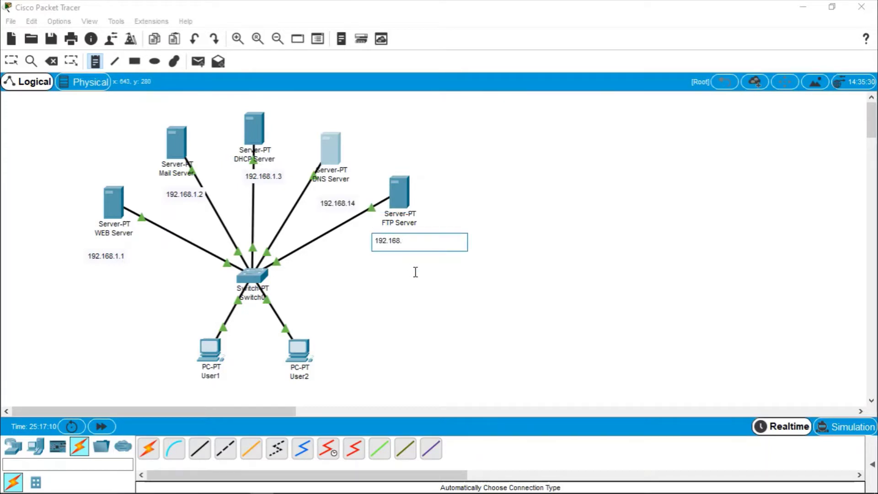
text(.5)
- Move the address notes of the FTP, DNS and DHCP servers directly beneath their device labels
click(10, 61)
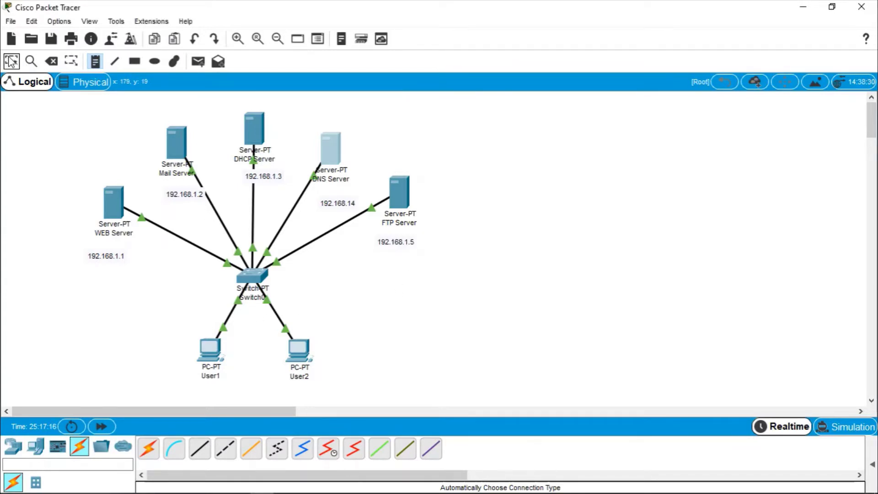
click(398, 240)
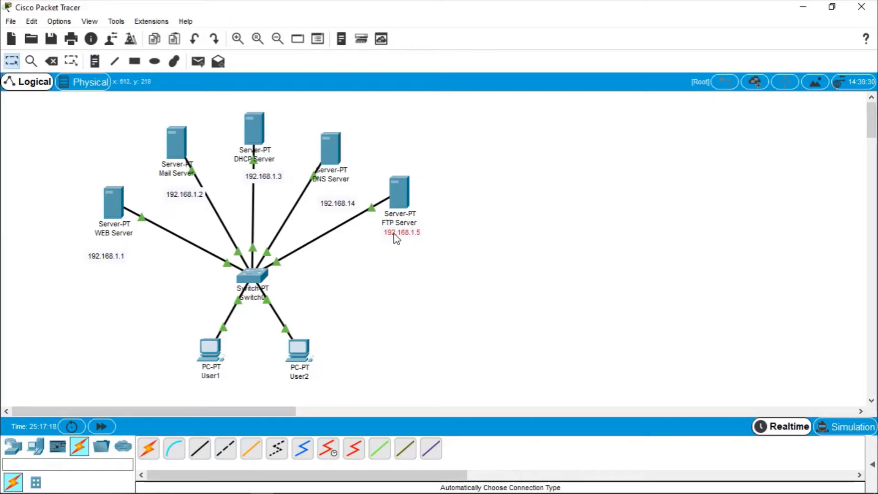
click(333, 197)
drag(334, 200, 332, 199)
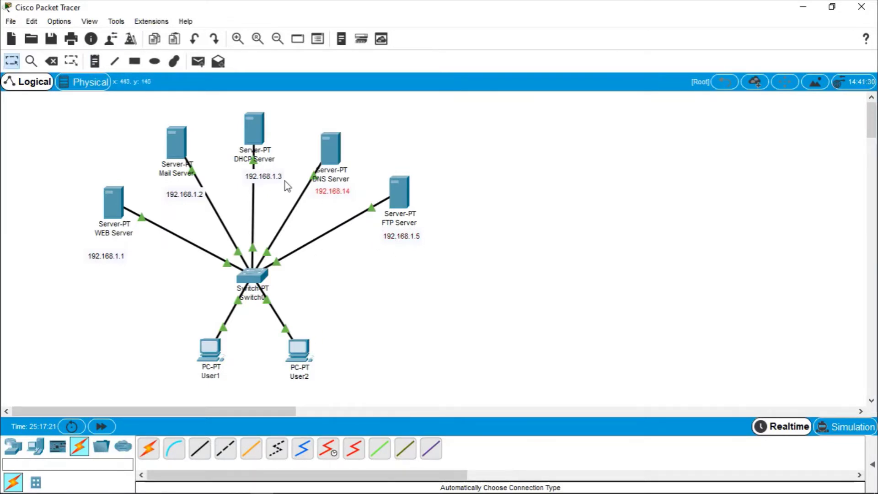
drag(271, 179, 265, 180)
- Assign the DHCP Server the static IP address 192.168.1.3 with subnet mask 255.255.255.0
click(255, 127)
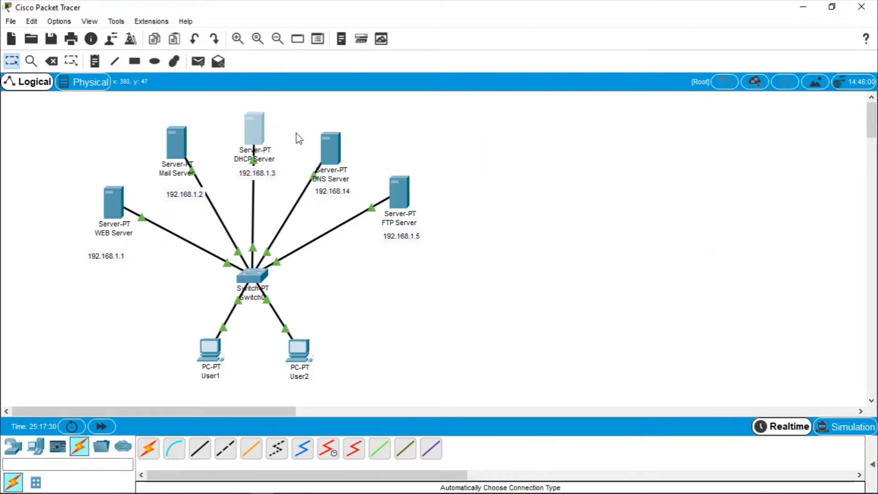
click(255, 126)
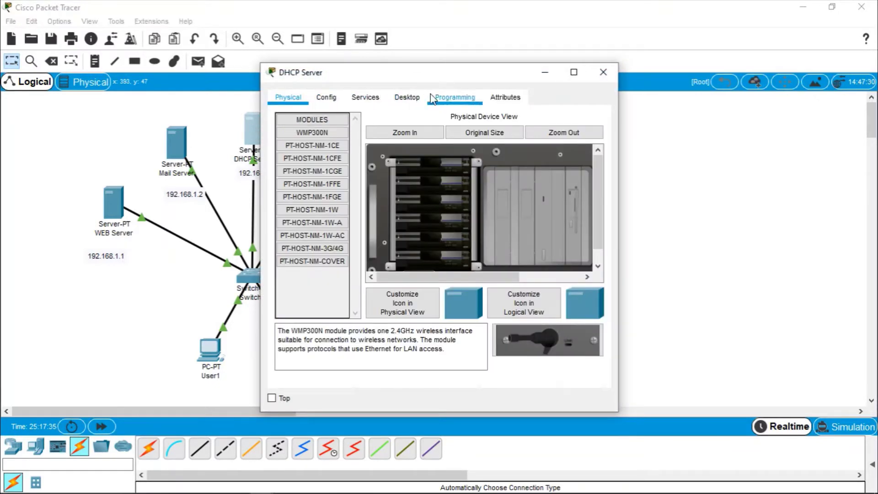
click(403, 97)
click(313, 152)
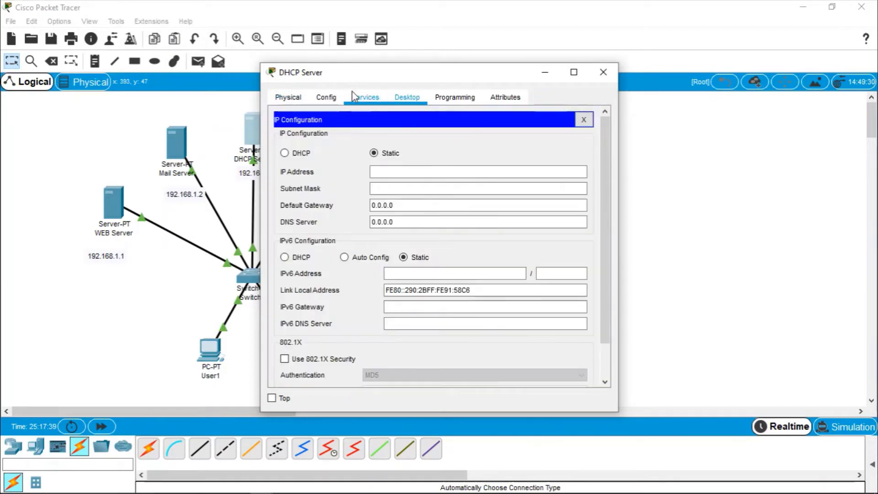
drag(360, 77, 525, 62)
click(567, 159)
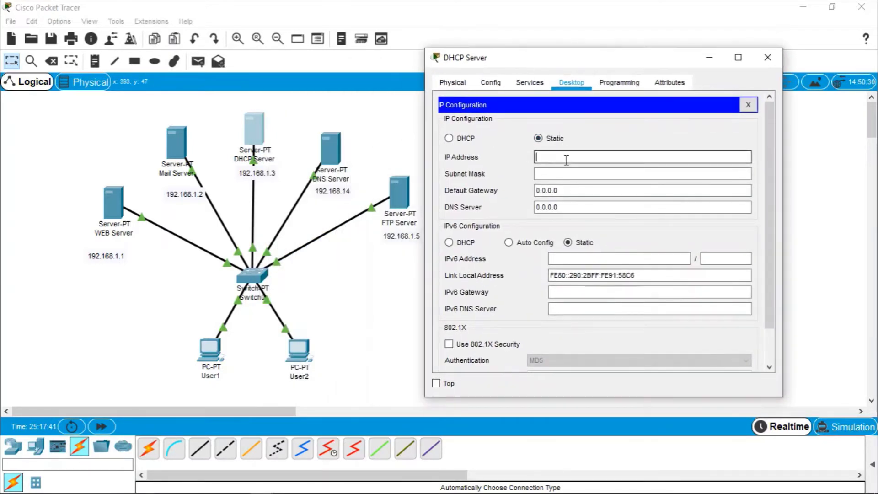
text(192.168.1.3)
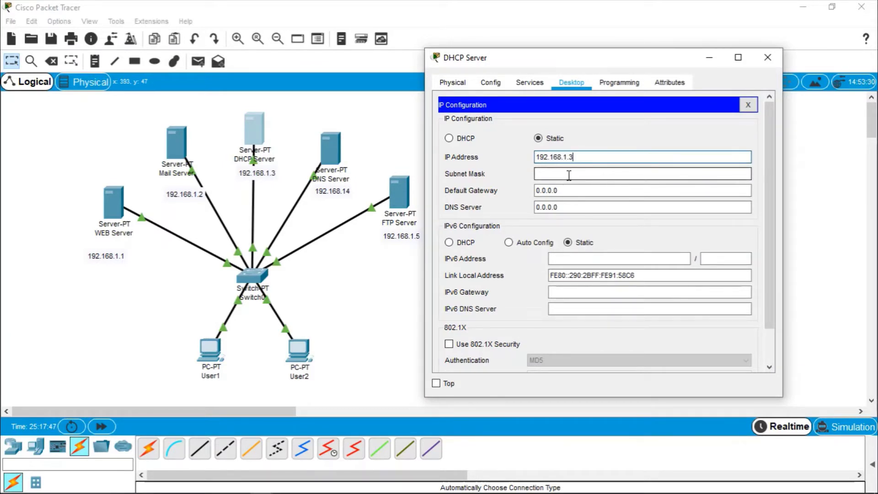
click(569, 174)
drag(536, 174, 576, 173)
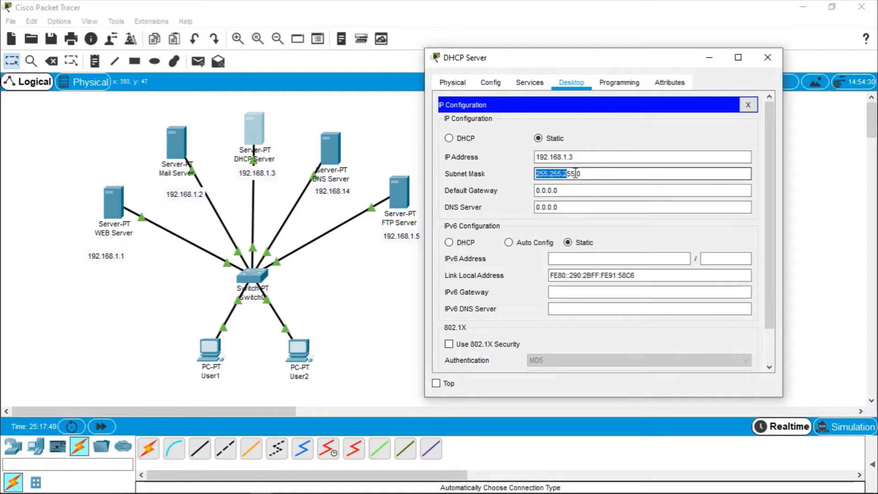
click(604, 174)
- Set the DHCP Server's default gateway to 192.168.1.6 and its DNS server to 192.168.1.4, then close its IP configuration
drag(582, 190, 535, 191)
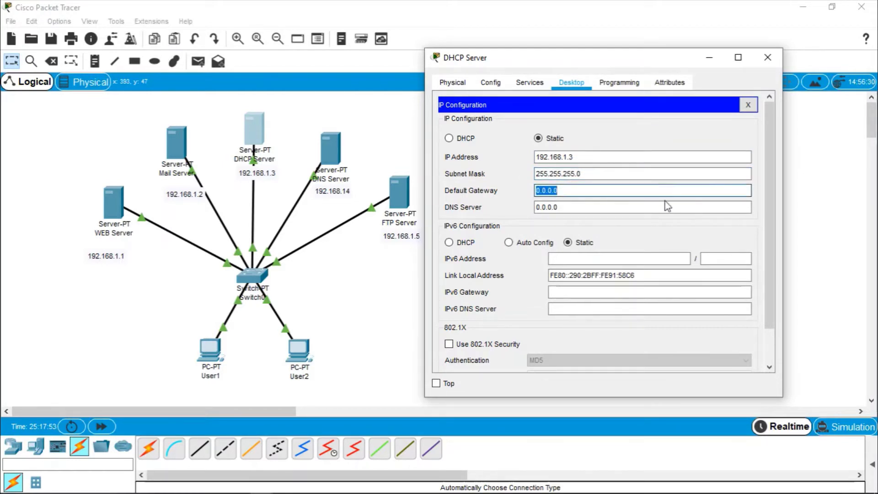
text(192.16)
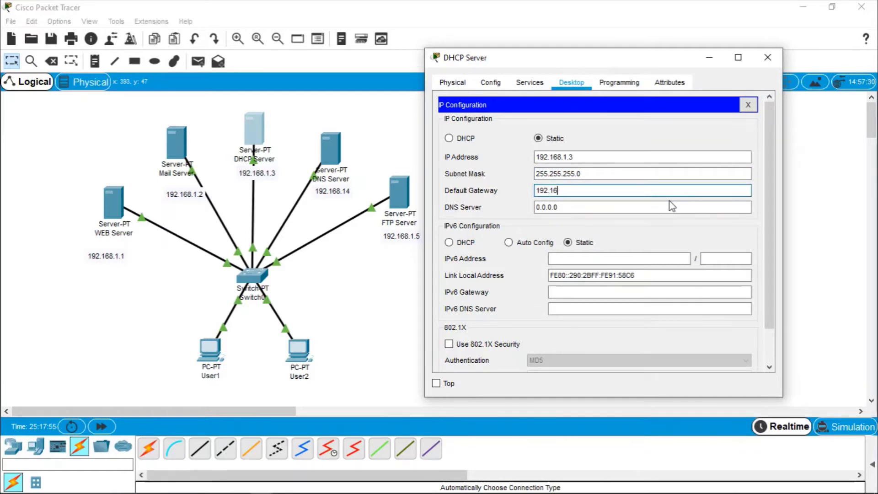
text(8.1.6)
drag(599, 207, 534, 207)
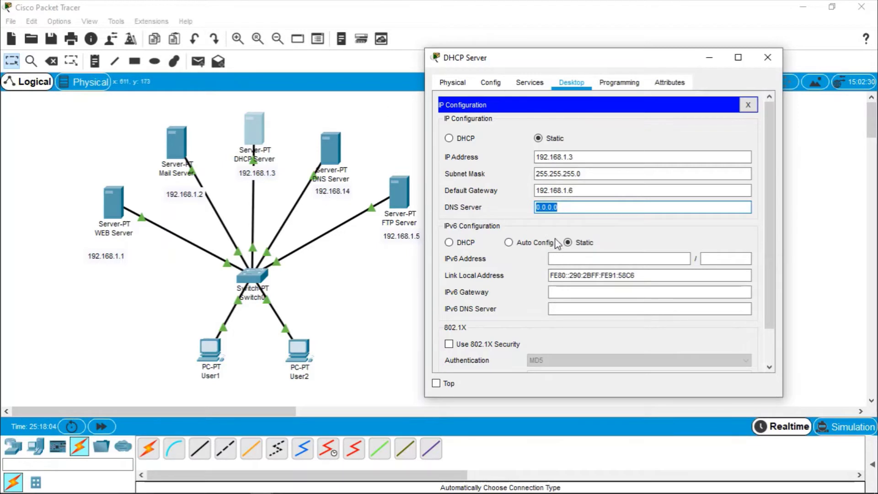
text(192.168.1.)
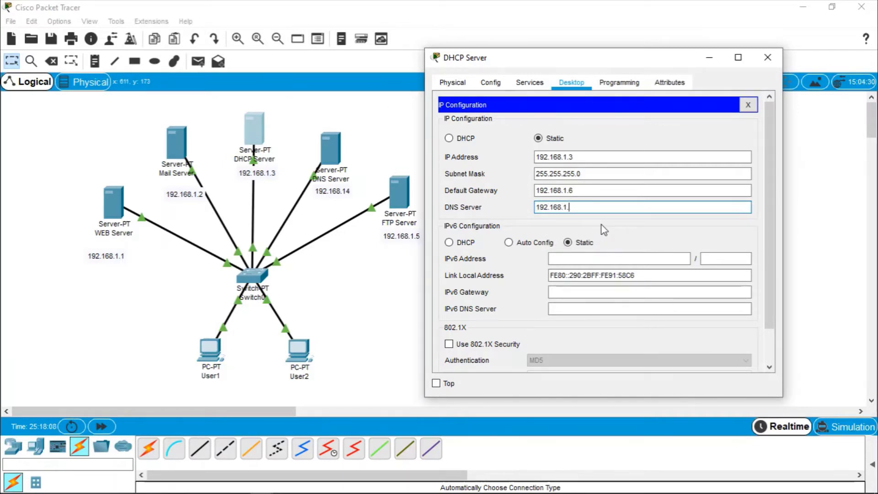
text(4)
click(518, 133)
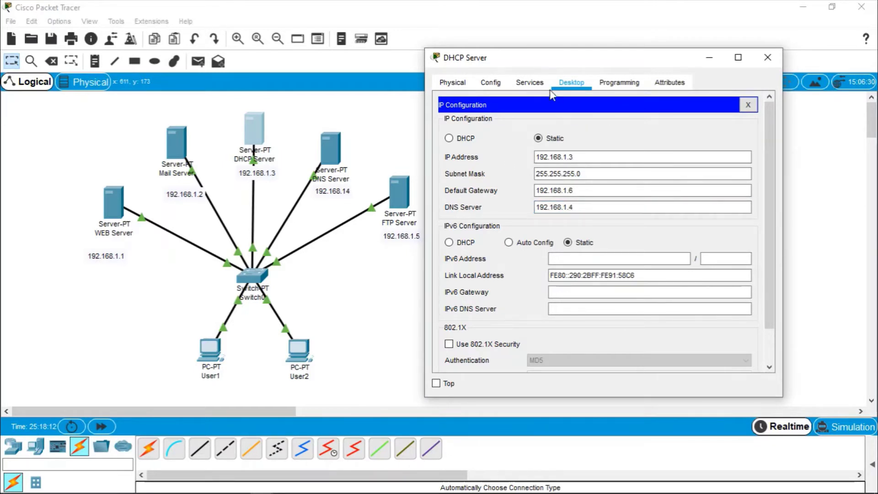
click(749, 105)
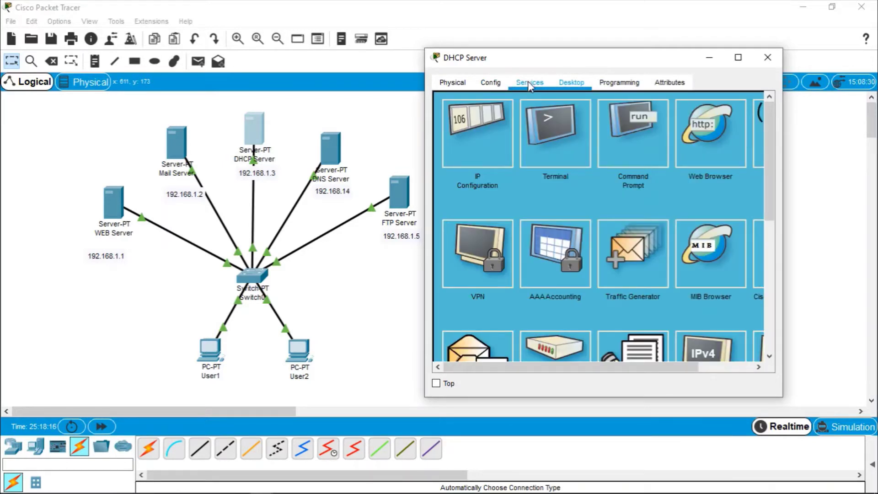
- Turn on the DHCP service on the DHCP Server and set serverPool's default gateway to 192.168.1.6 and DNS server to 192.168.1.4
click(529, 86)
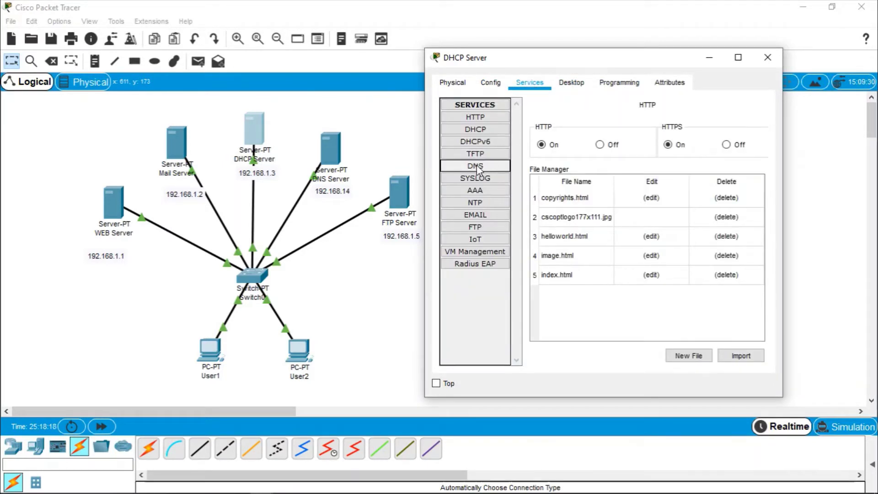
click(485, 130)
drag(606, 62, 592, 59)
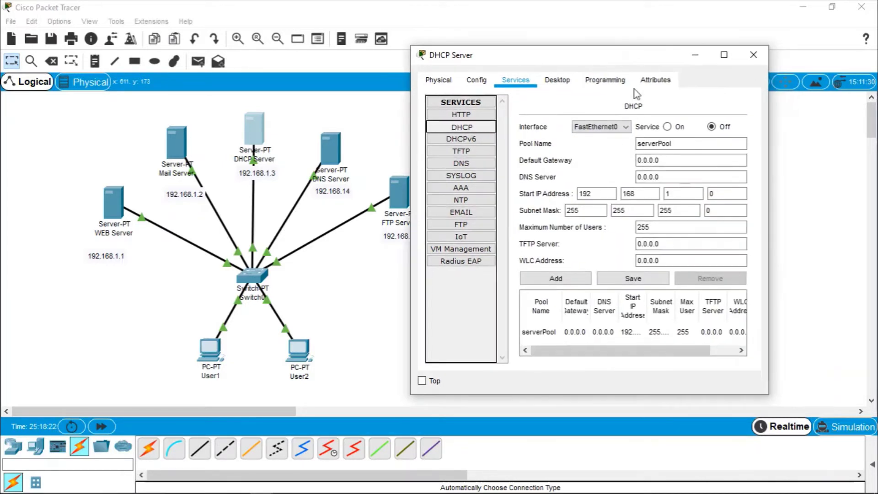
click(668, 127)
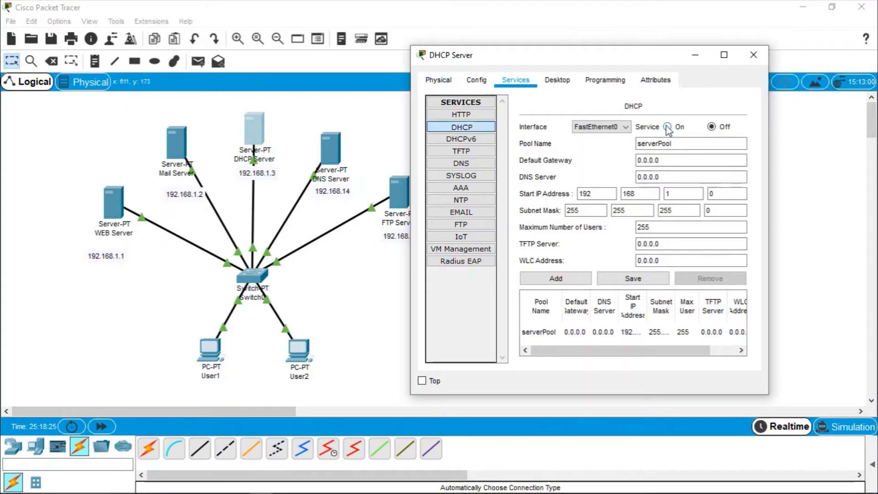
double_click(668, 159)
text(192.168.1.6)
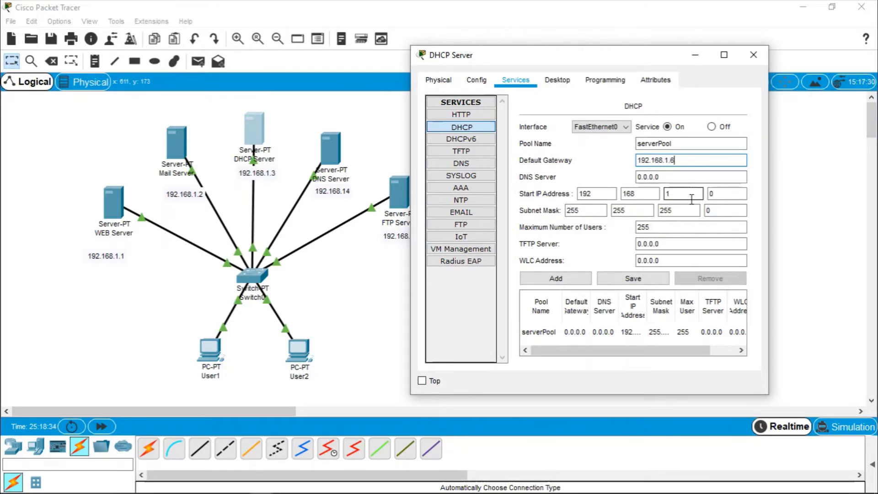
double_click(675, 177)
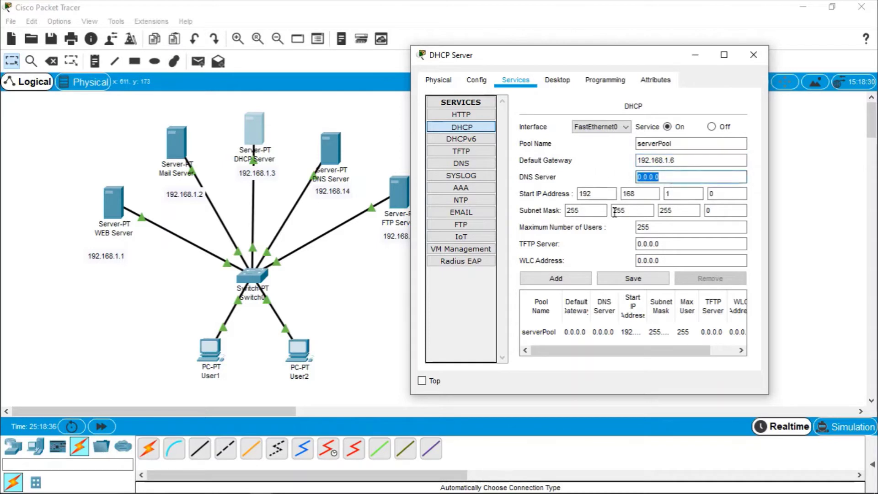
text(192.168.)
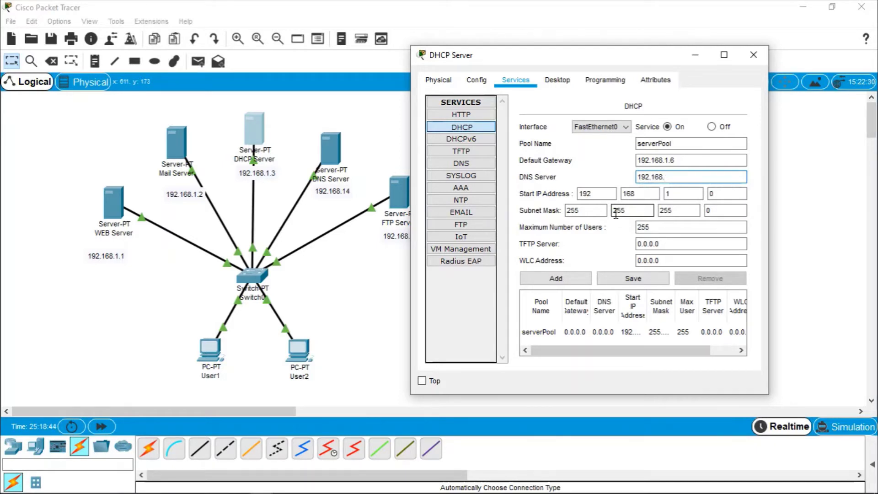
text(1.4)
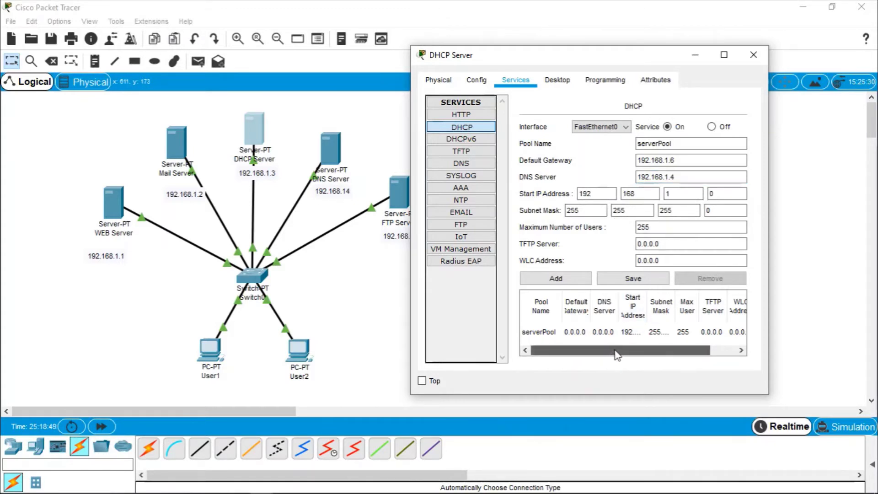
- Set serverPool's start IP address to 192.168.1.7, save the pool and close the DHCP Server window
click(728, 193)
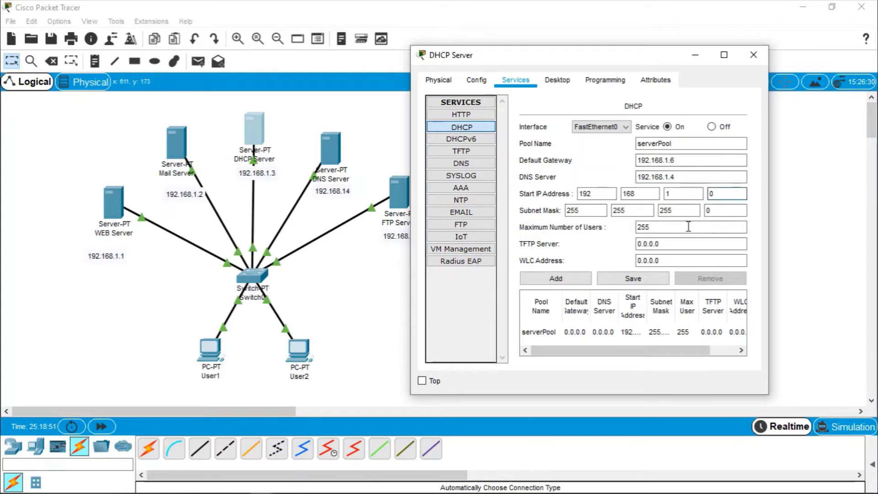
key(BackSpace)
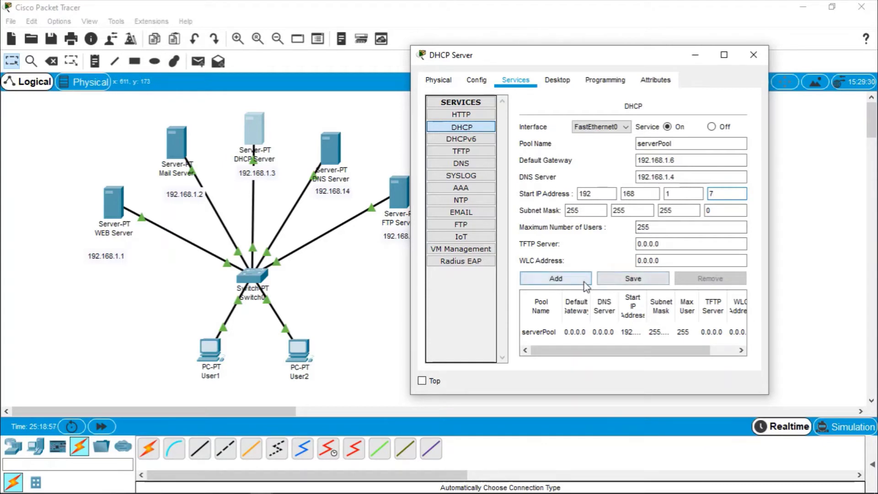
click(634, 279)
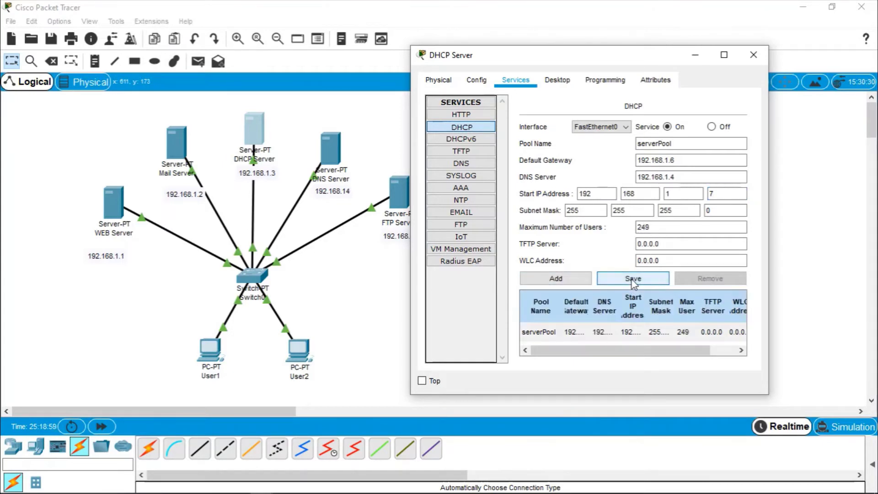
click(753, 53)
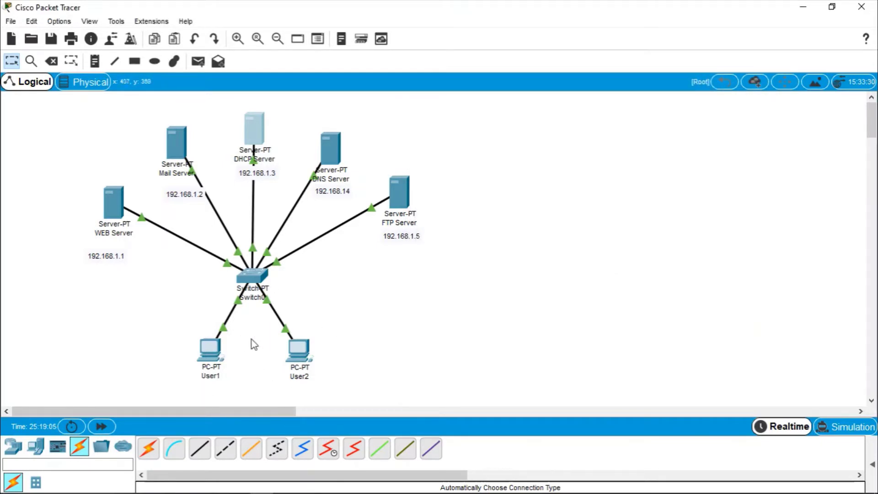
- Switch User1's IP configuration from static to DHCP so it requests an address, and close its window
click(204, 354)
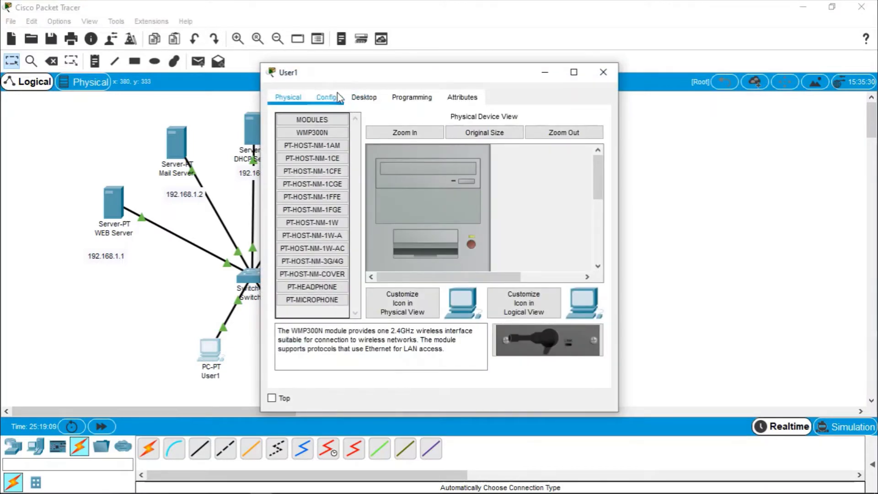
click(364, 97)
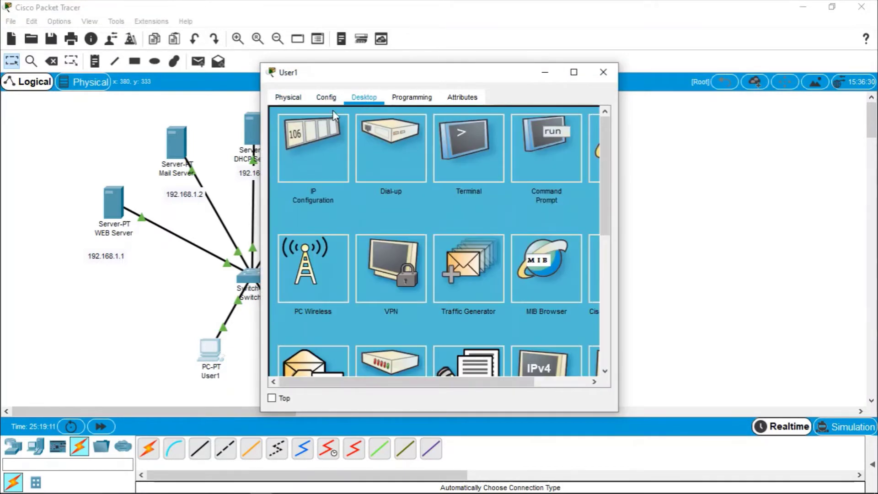
click(309, 156)
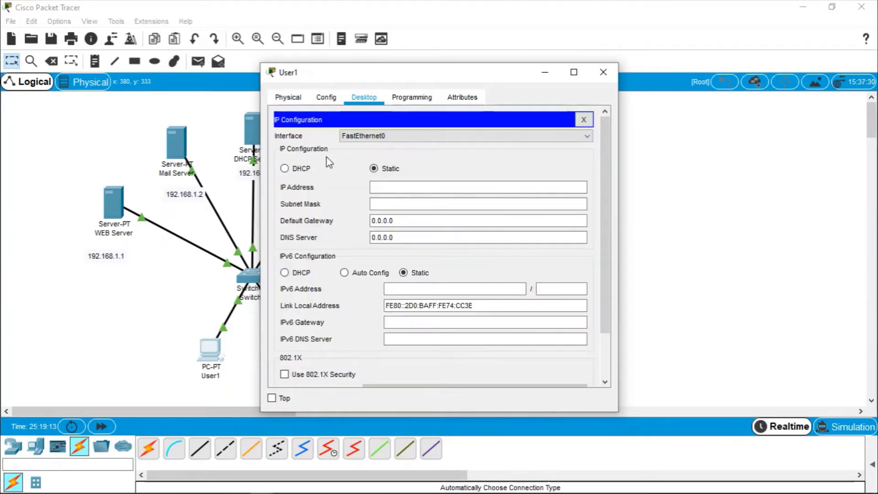
click(285, 169)
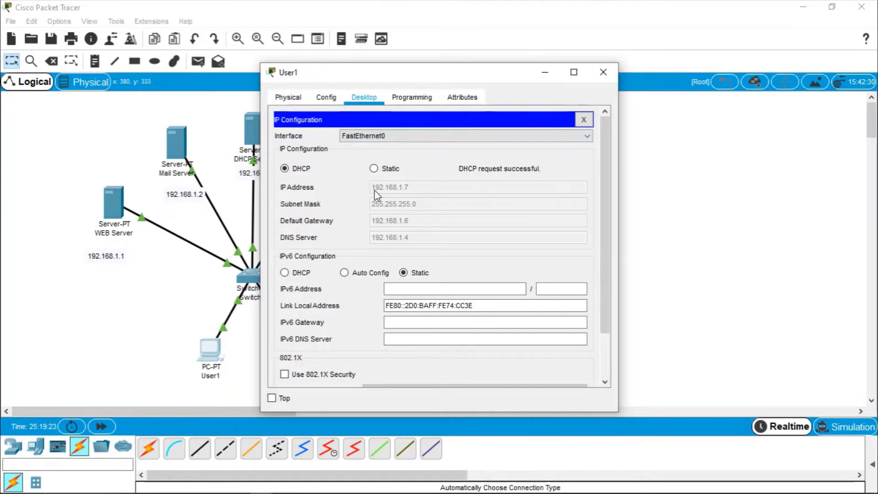
click(604, 72)
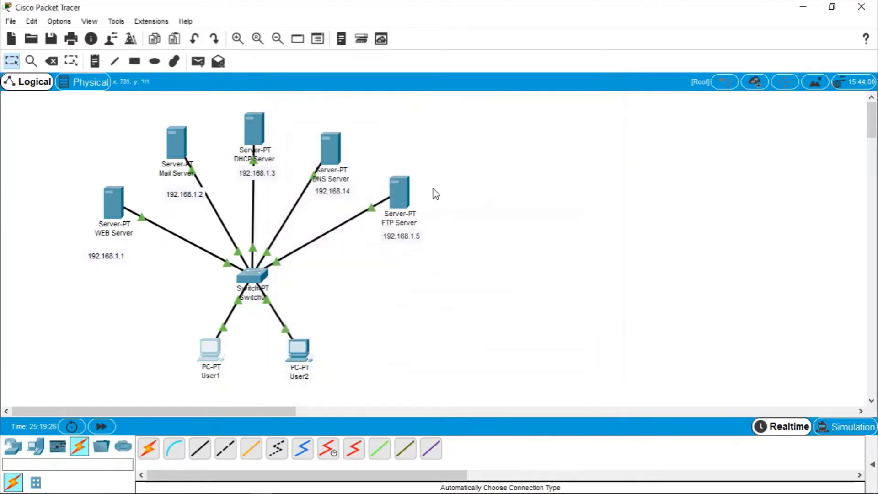
- Switch User2's IP configuration from static to DHCP so it requests an address, and close its window
click(302, 357)
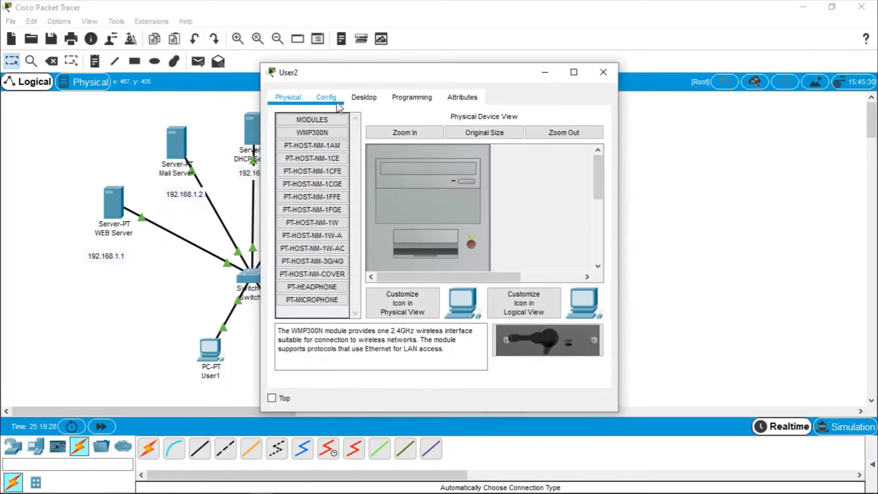
click(365, 98)
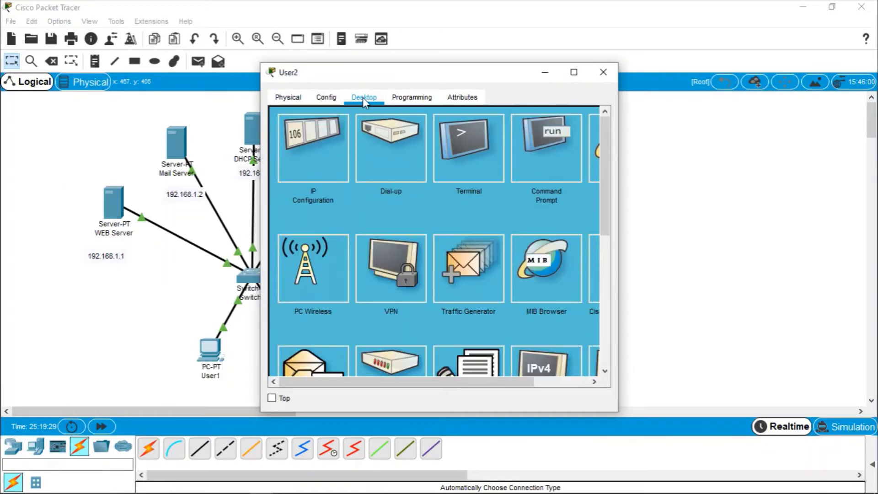
click(298, 150)
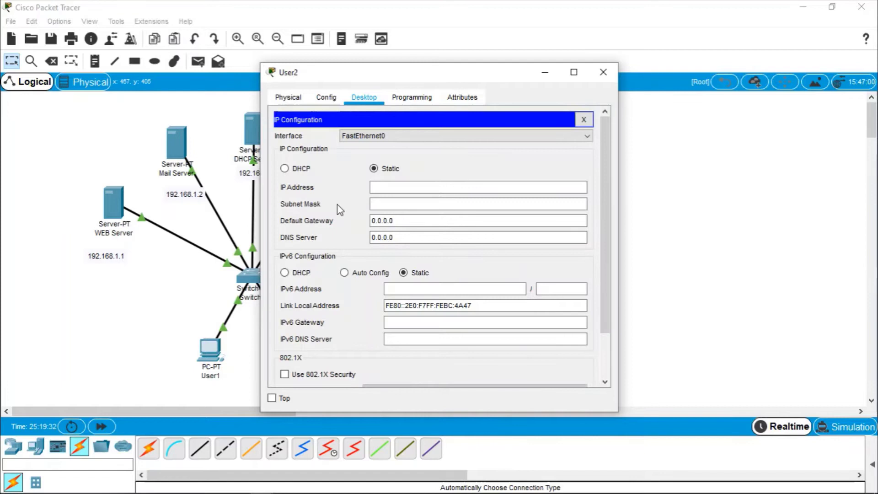
click(288, 168)
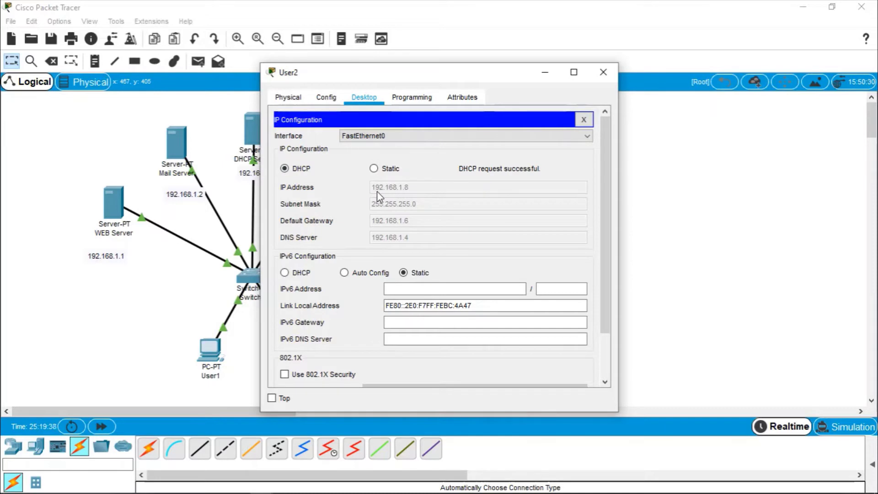
click(605, 73)
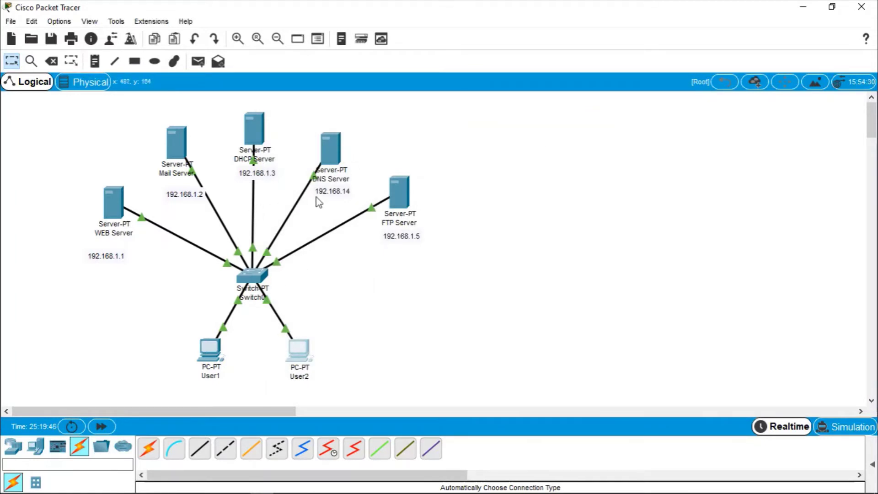
- Open the DNS Server's IP configuration and set its static IP address to 192.168.1.4 with subnet mask 255.255.255.0
click(336, 155)
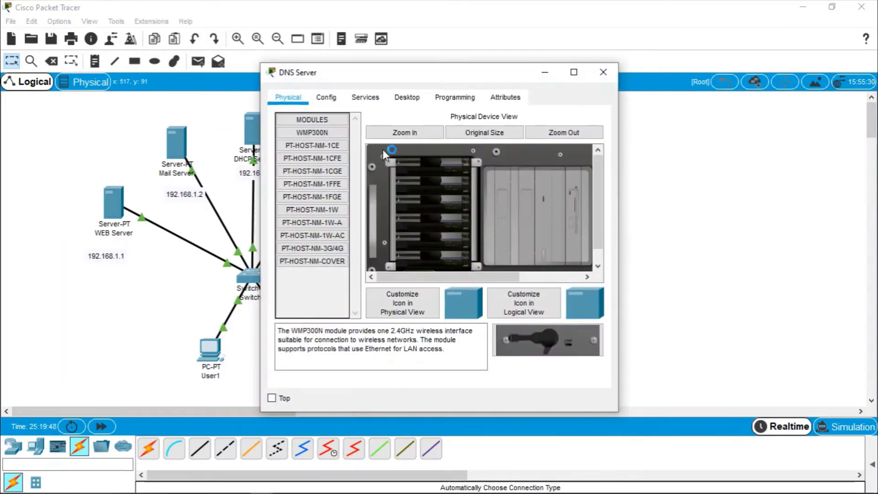
drag(356, 76, 542, 71)
click(592, 95)
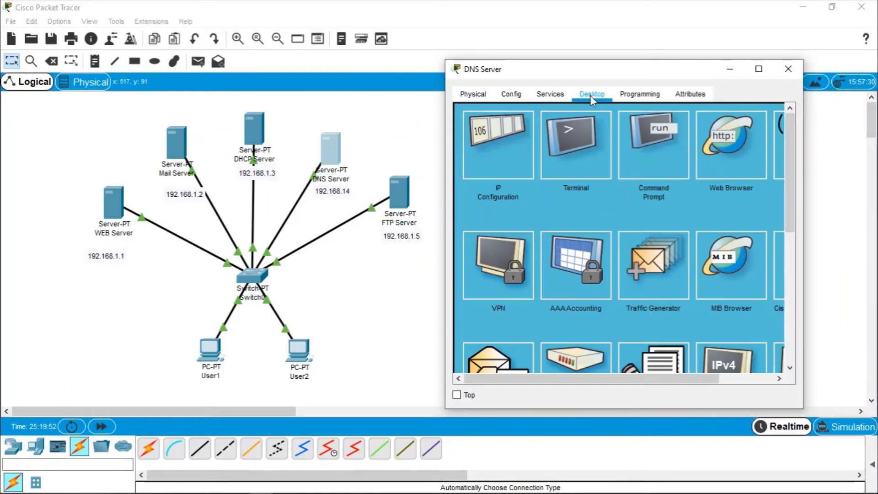
click(502, 149)
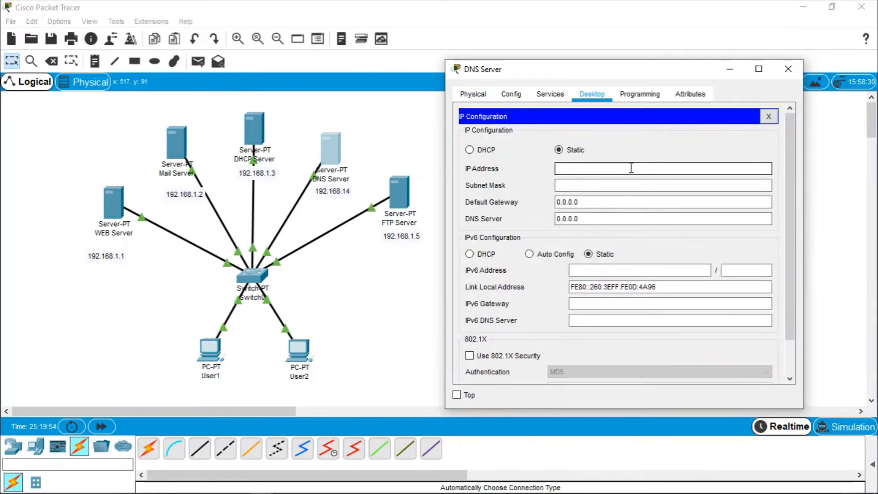
text(192.)
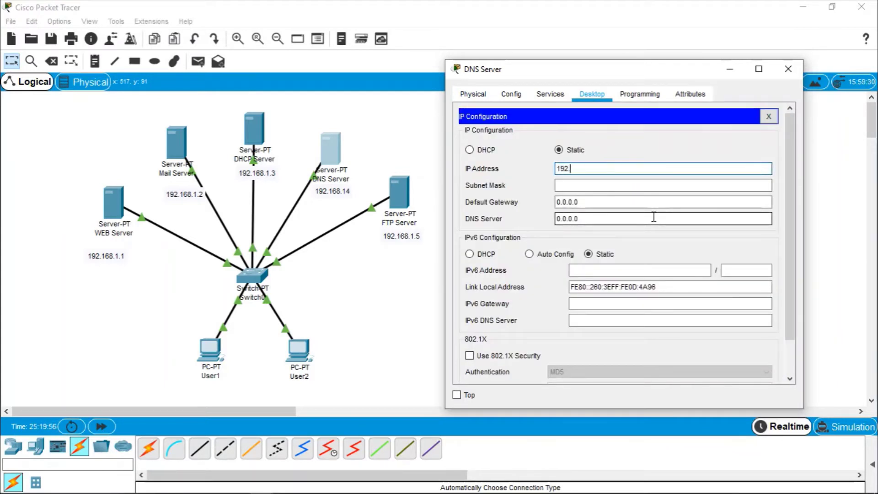
text(15)
text(8.1.4)
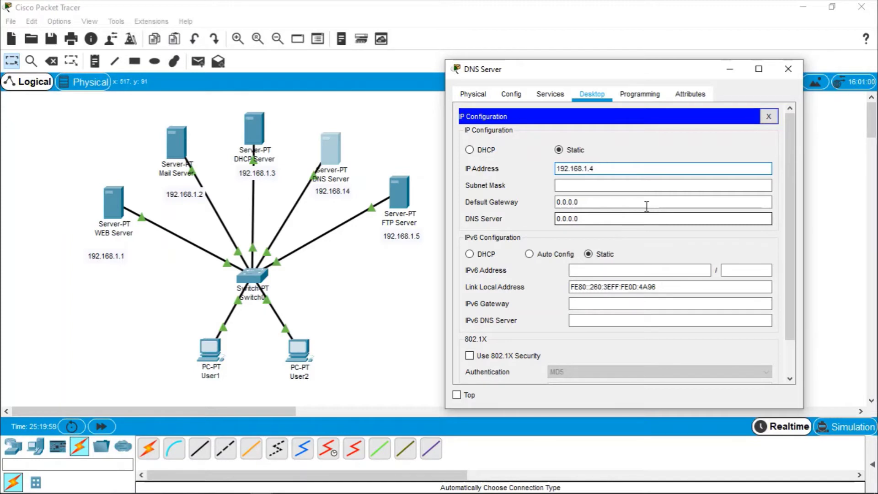
click(616, 185)
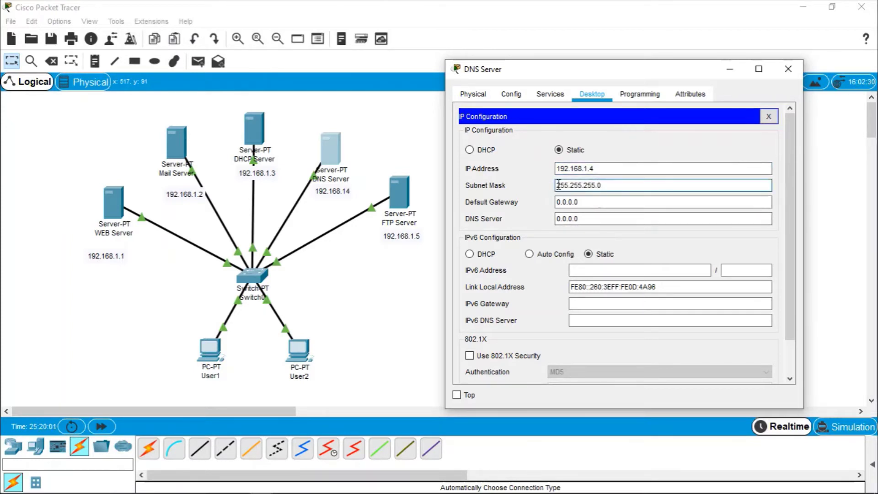
drag(603, 185, 555, 185)
- Set the DNS Server's default gateway to 192.168.1.6 and its DNS server address to 192.168.1.4
click(633, 200)
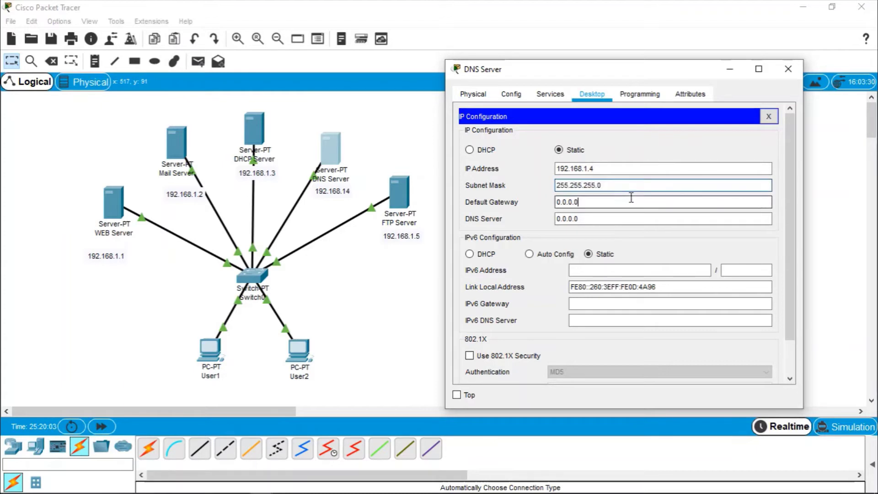
drag(619, 199, 531, 207)
text(192.)
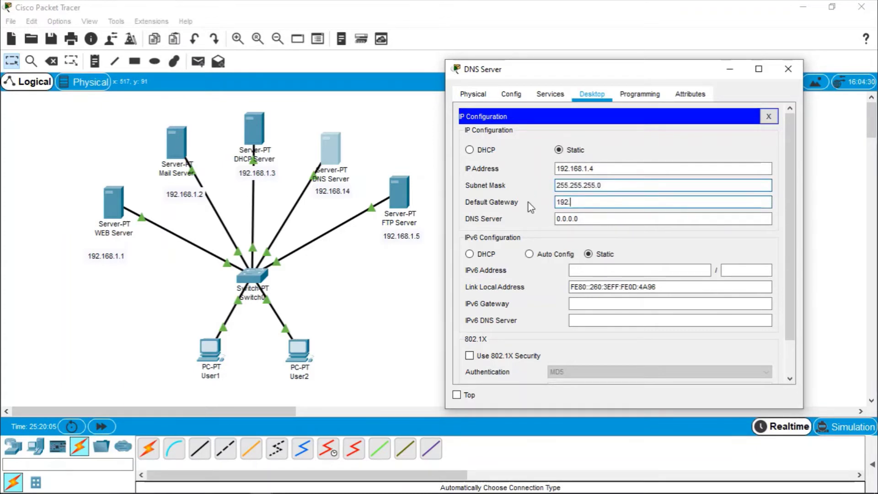
text(168.1.6)
key(Tab)
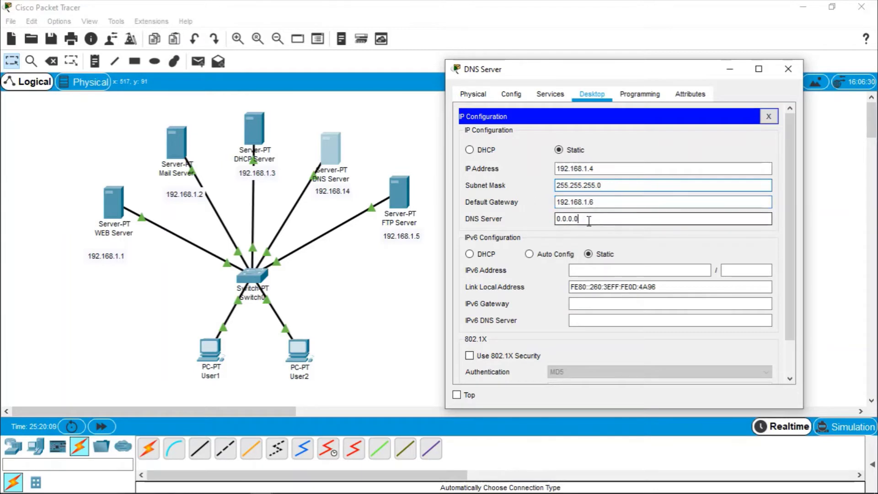
text(192.168.)
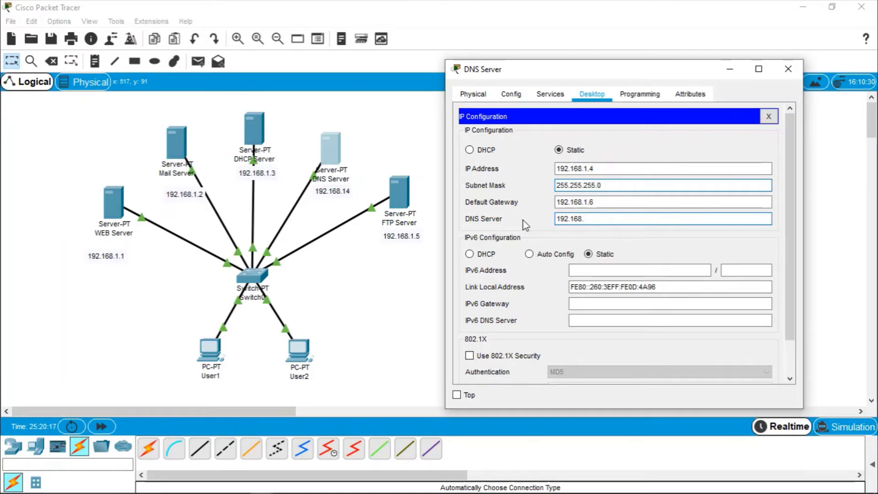
text(1.4)
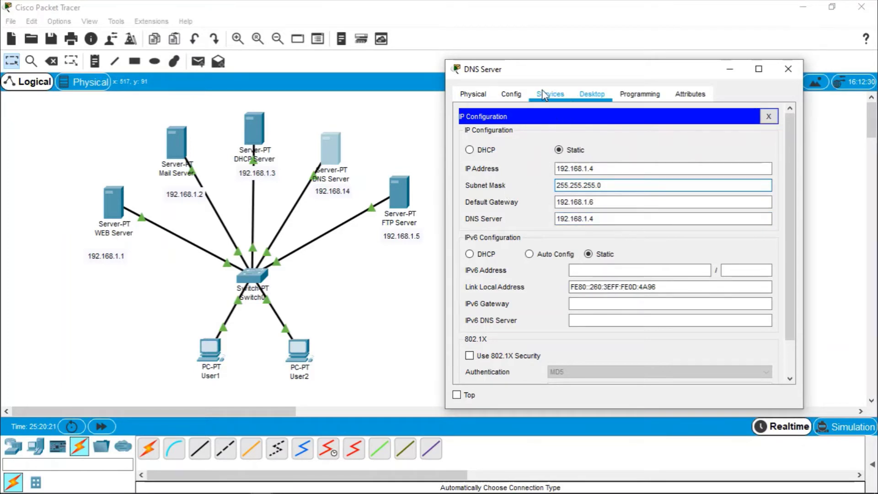
- Turn on the DNS service on the DNS Server and enter manjar.com as the name of an A record
click(511, 94)
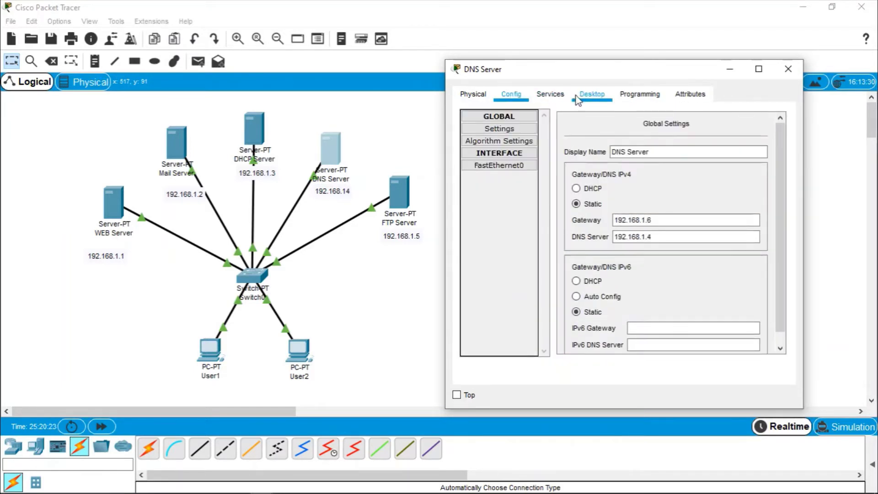
click(592, 94)
click(561, 96)
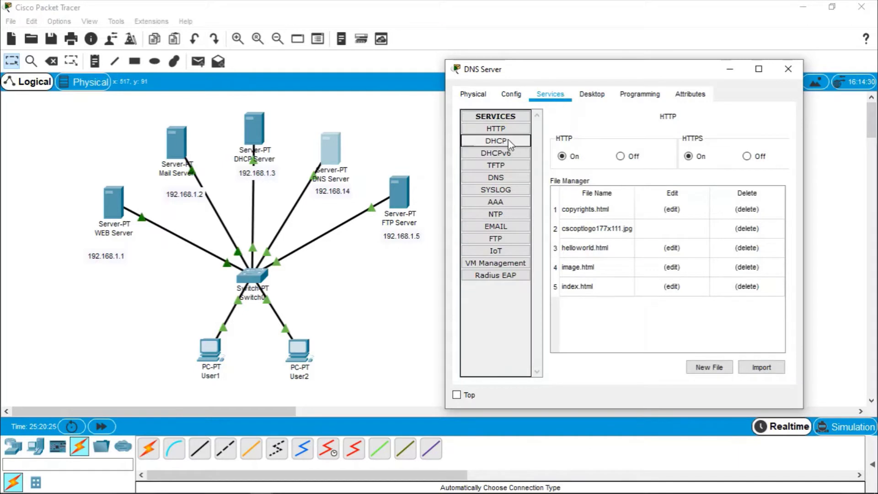
click(507, 178)
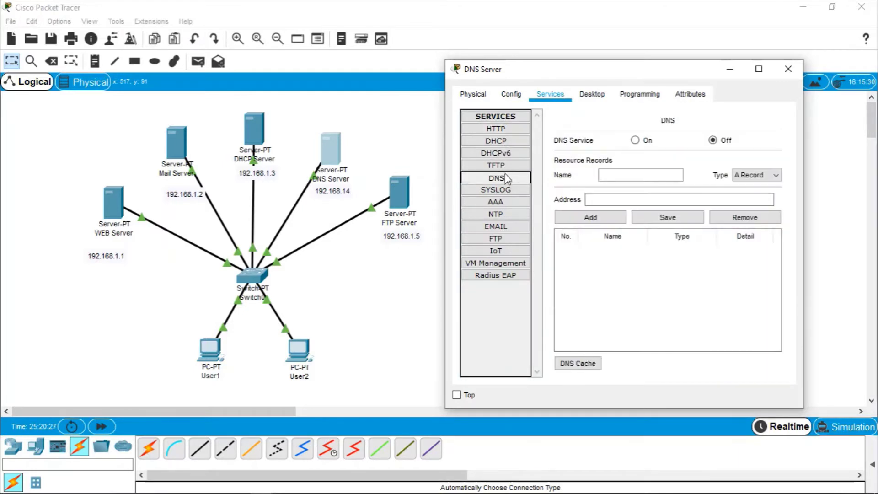
click(636, 141)
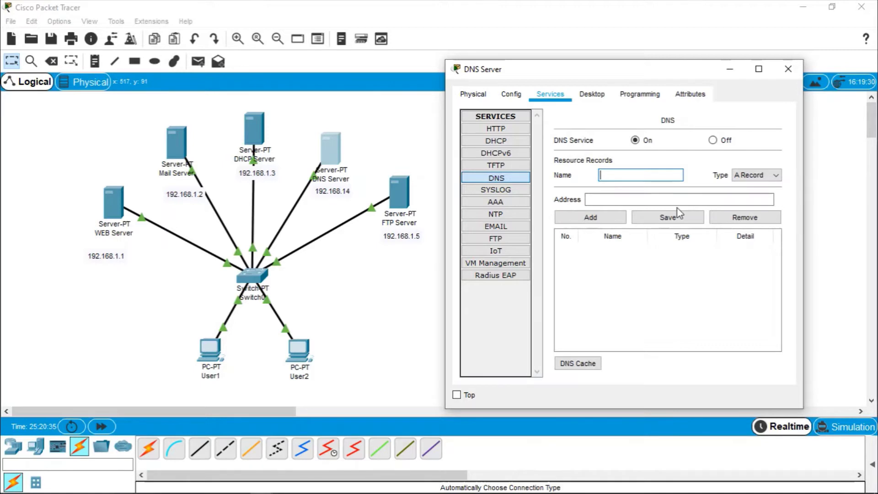
text(manjar.com)
click(643, 200)
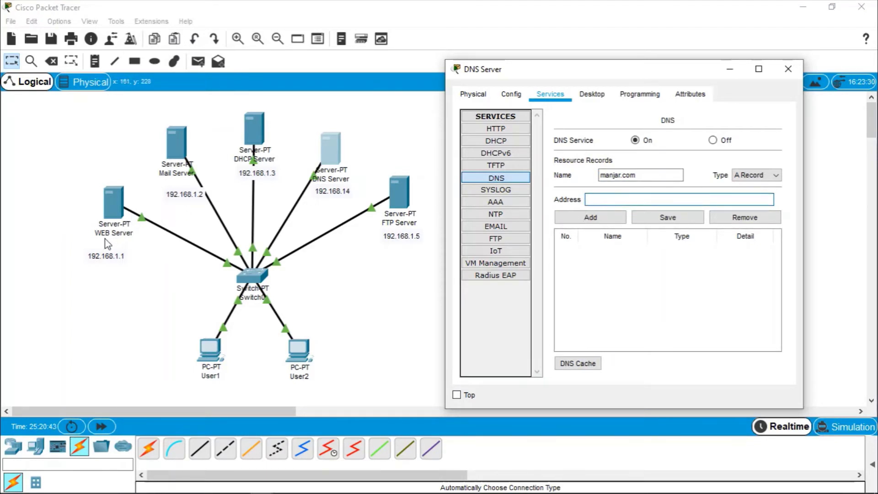
- Move the 192.168.1.1 label up beneath the WEB Server and add the manjar.com A record with address 192.168.1.1 on the DNS Server
click(111, 256)
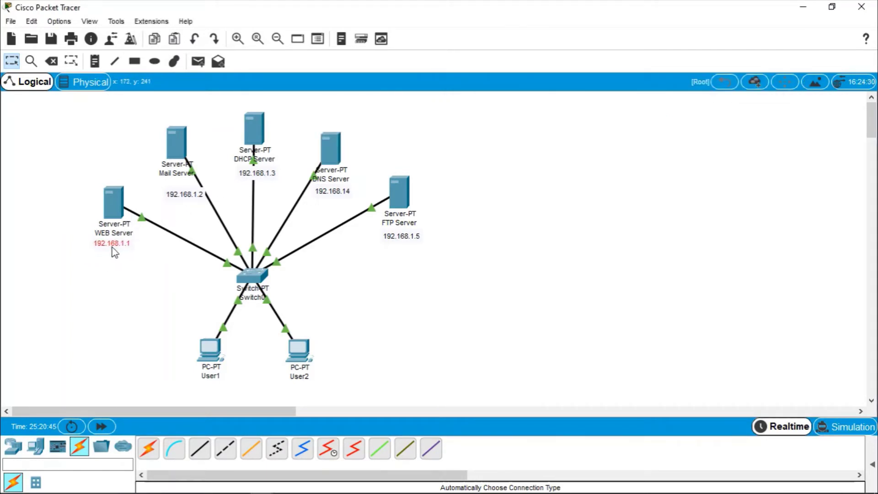
mouse_move(257, 490)
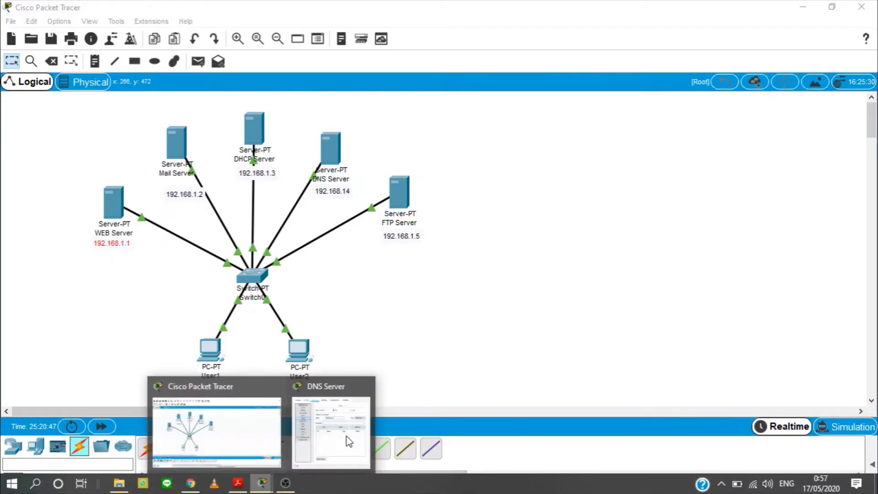
click(348, 440)
text(192.168.1.1)
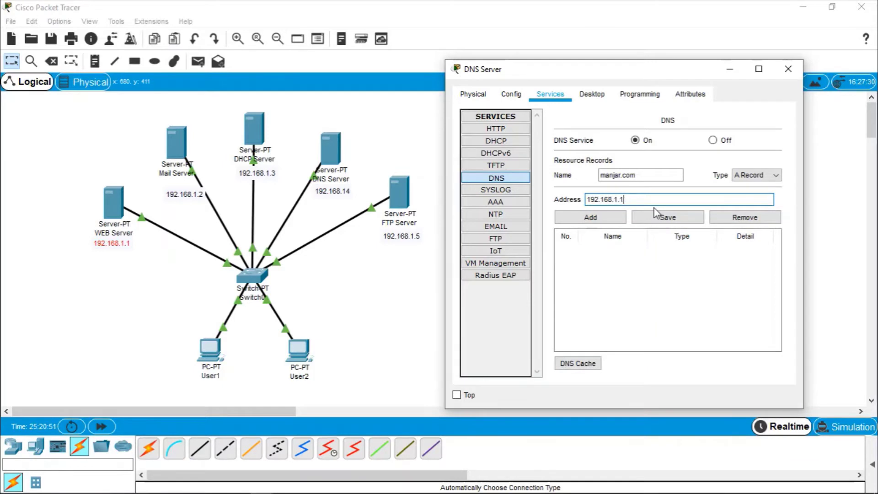
click(597, 219)
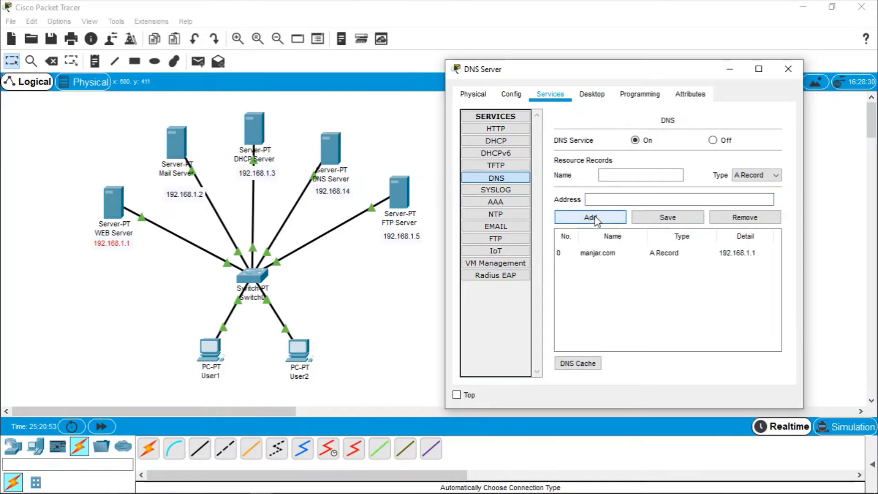
click(622, 257)
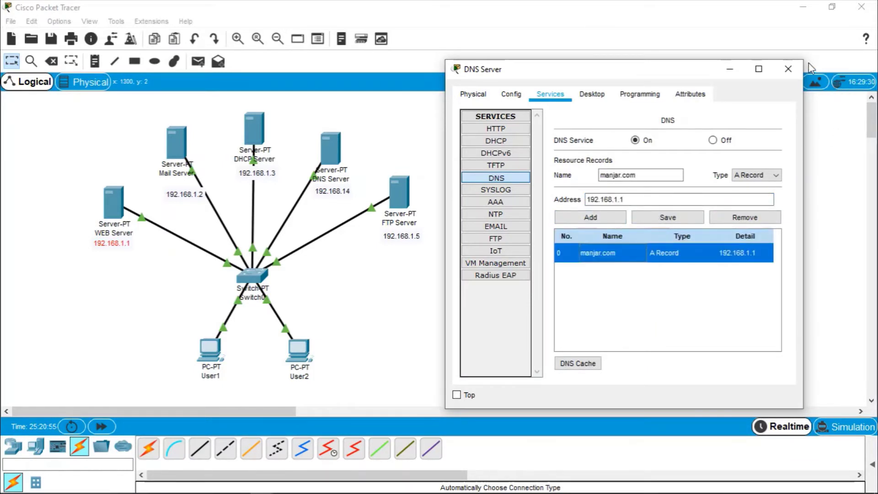
click(787, 71)
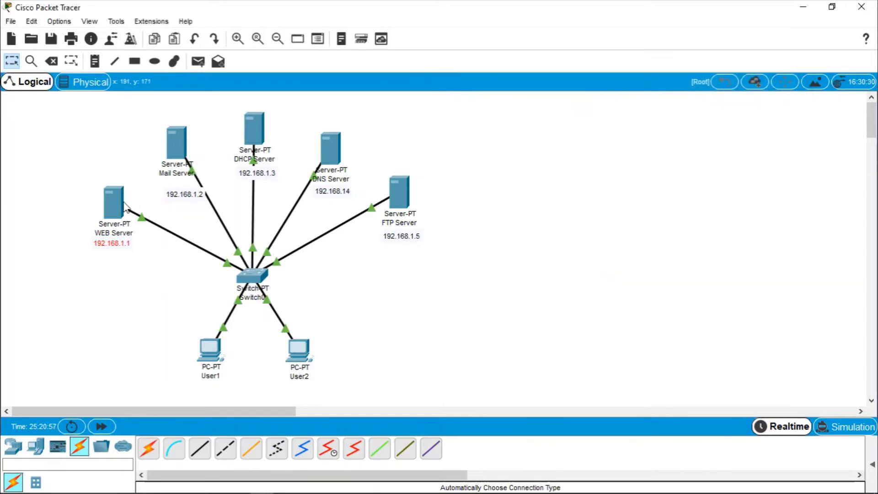
- Open the WEB Server's IP configuration and set its static IP address to 192.168.1.1 with subnet mask 255.255.255.0
click(112, 208)
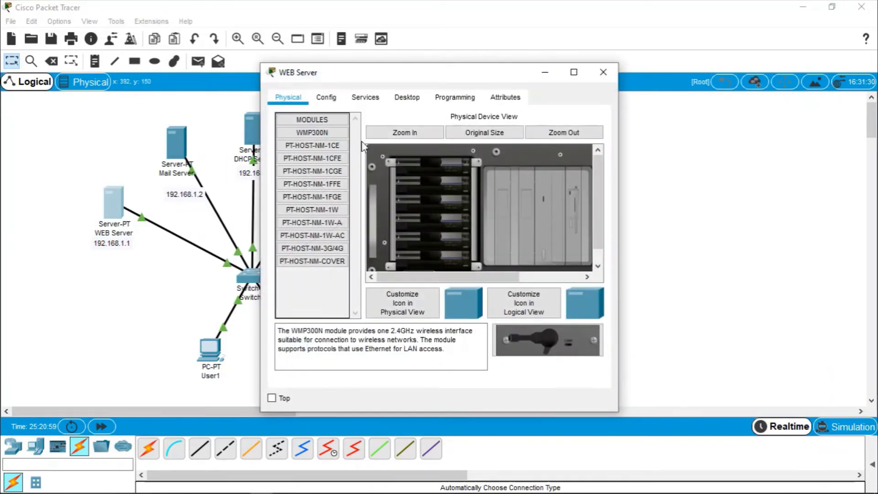
drag(385, 64, 566, 46)
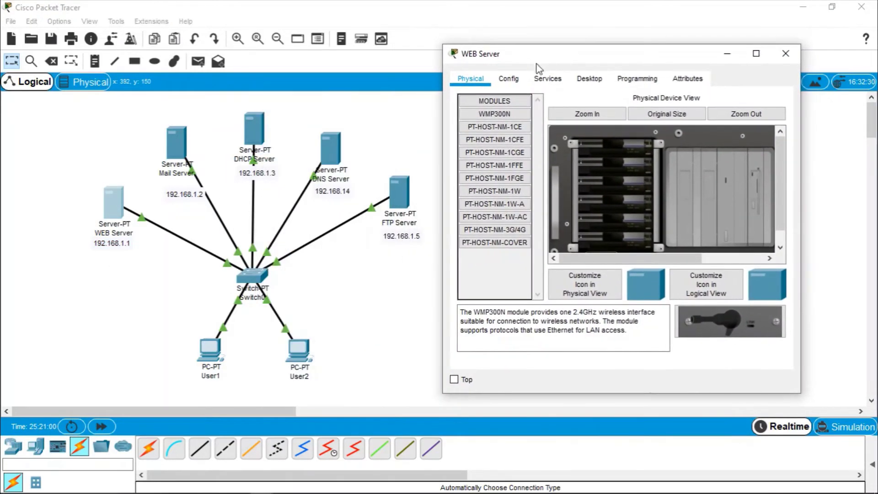
click(506, 81)
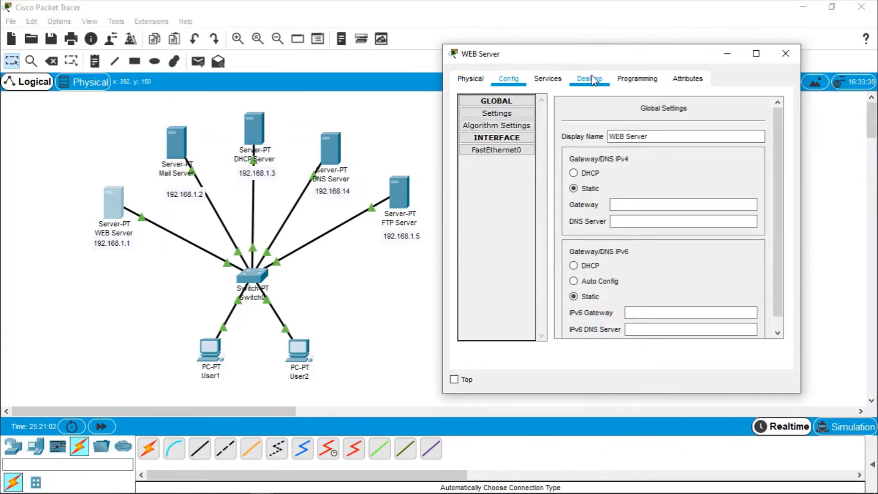
click(590, 79)
click(488, 136)
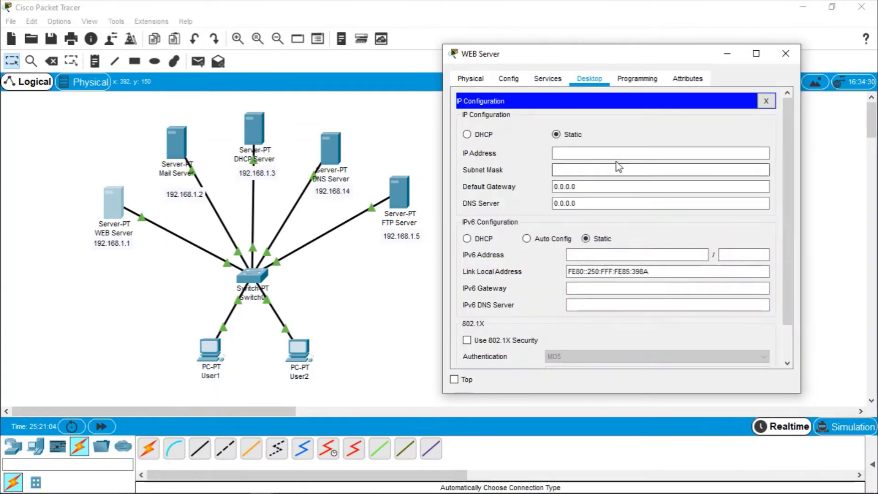
text(192.)
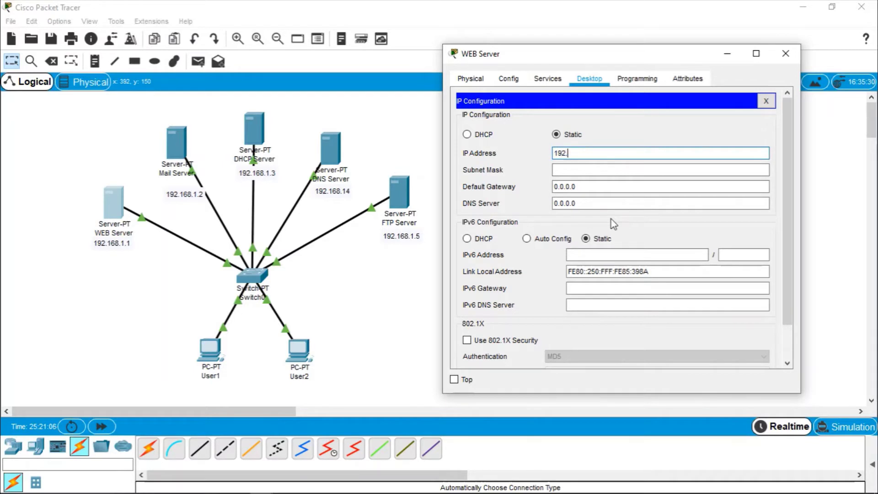
text(168.1.1)
- Set the WEB Server's default gateway to 192.168.1.6 and DNS server to 192.168.1.4, and close its IP configuration
click(607, 187)
drag(607, 191, 542, 189)
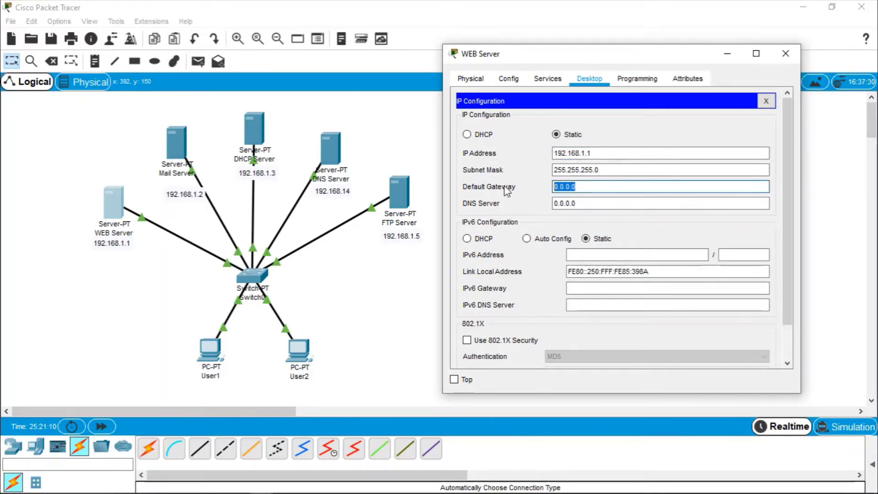
text(192.168.1.6)
drag(600, 203, 497, 205)
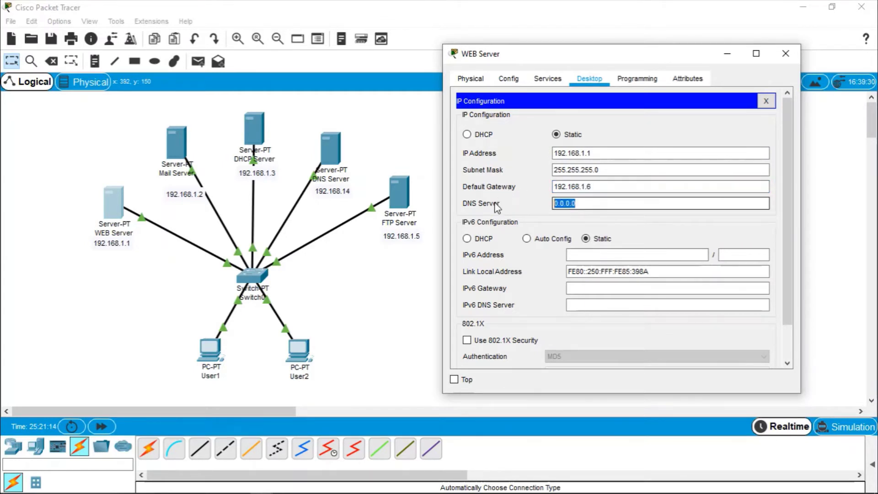
text(192.168.1.4)
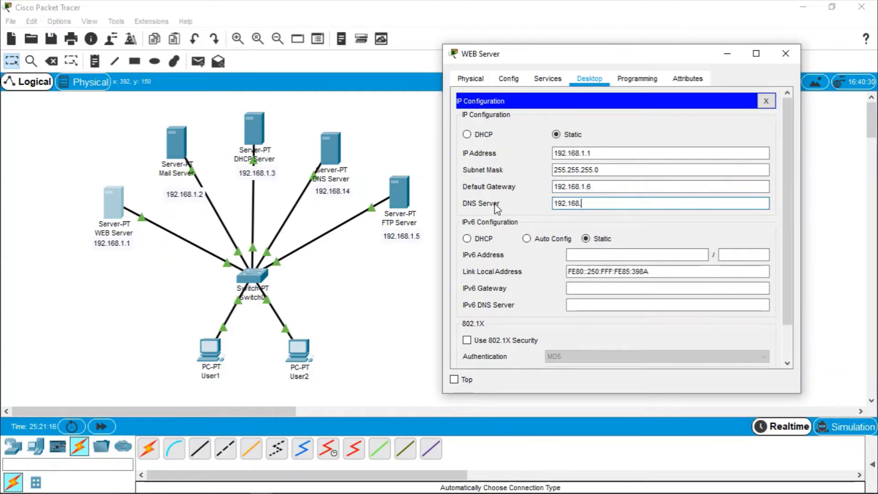
click(767, 101)
- Turn on the DNS service on the WEB Server and add an A record for manjar.com with address 192.168.1.1
click(551, 81)
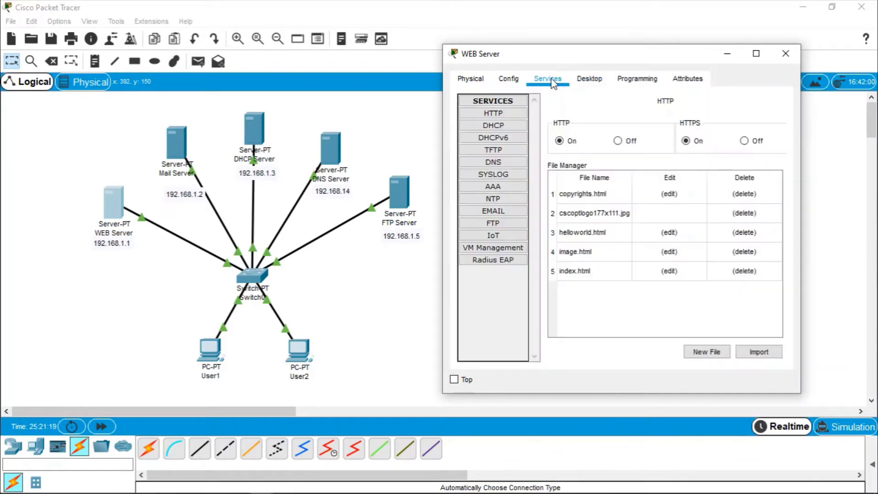
click(498, 165)
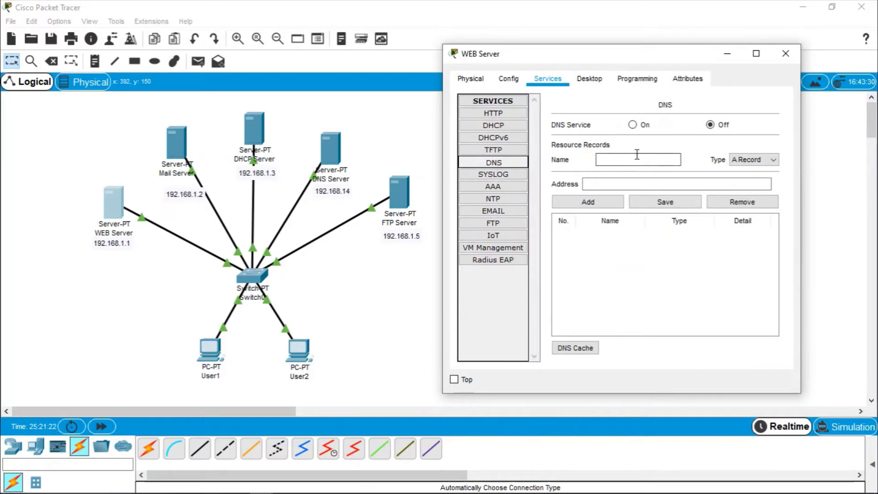
click(640, 124)
click(634, 158)
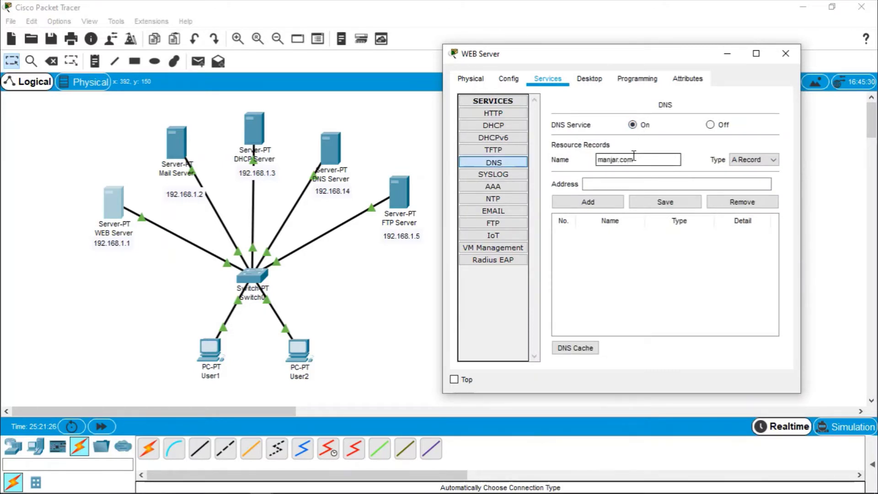
click(614, 184)
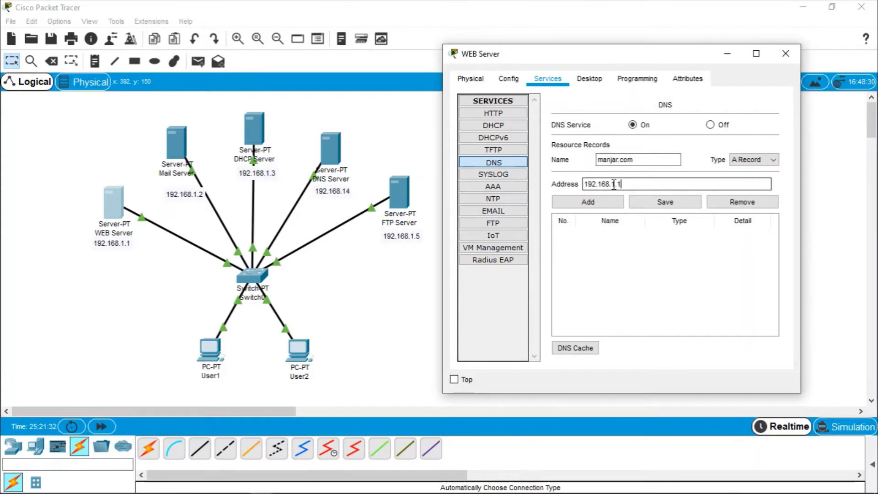
click(601, 202)
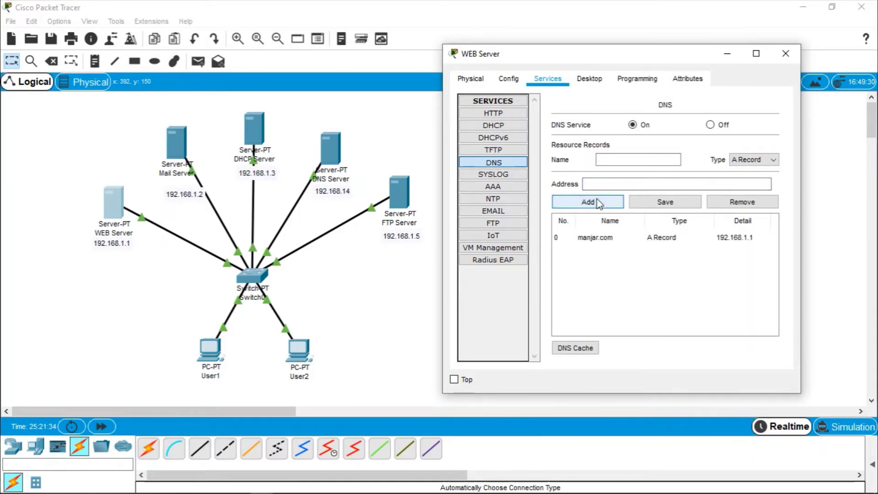
- Close the WEB Server's settings, and load manjar.com in User1's web browser to test the site
click(620, 238)
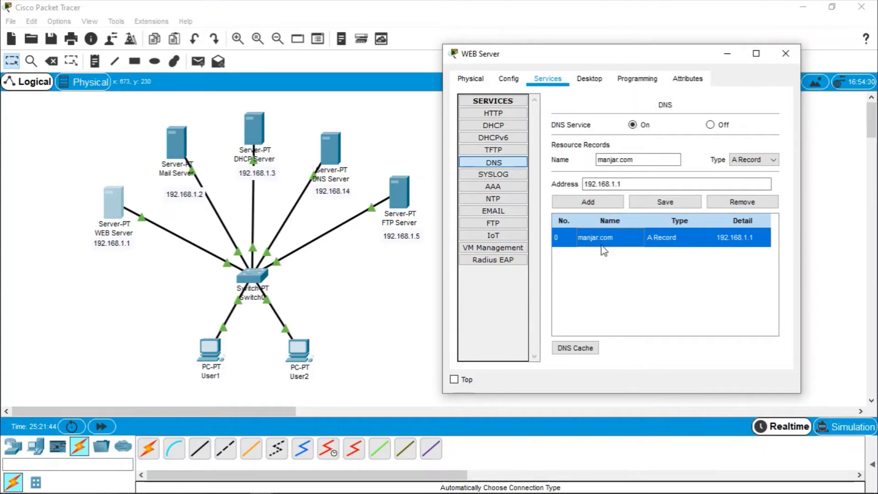
click(786, 54)
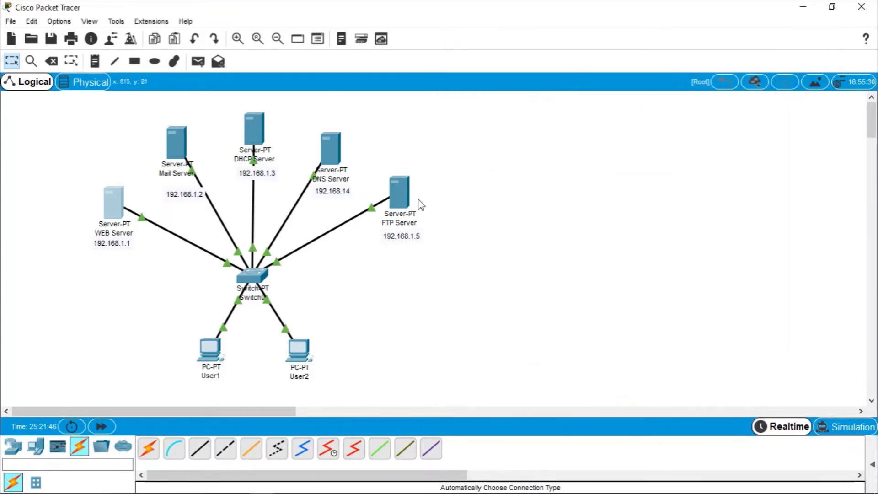
click(212, 353)
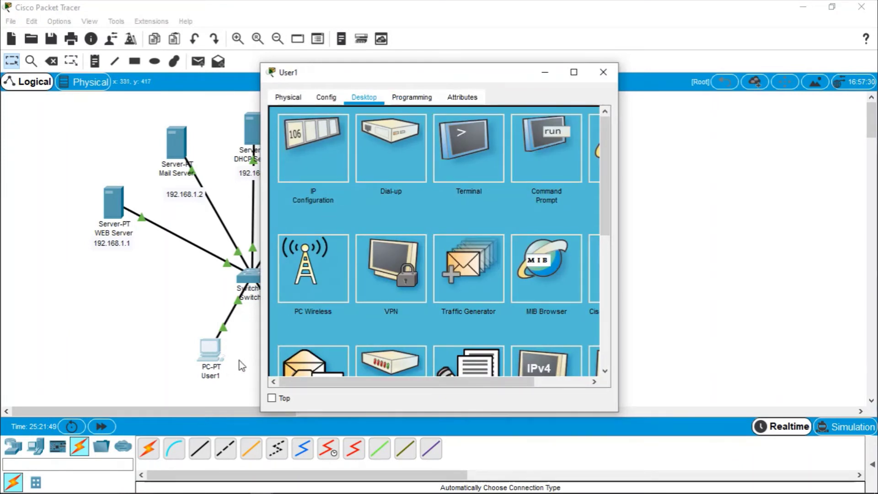
drag(347, 383, 411, 368)
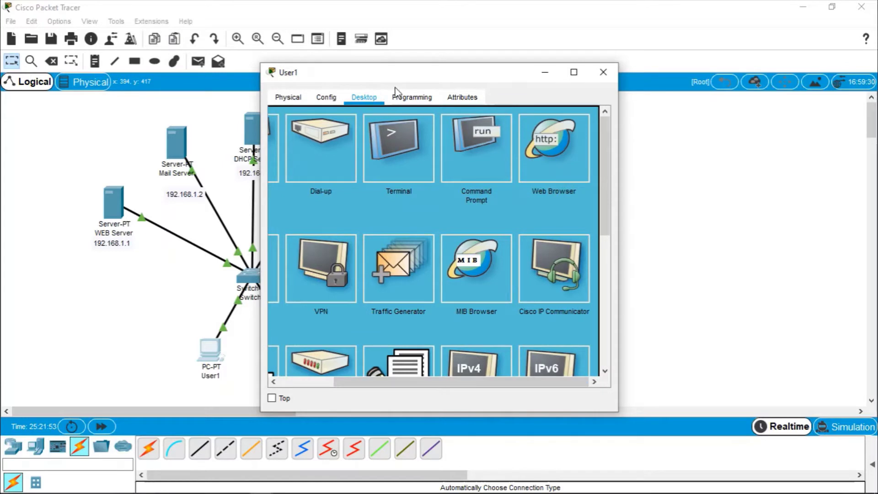
click(558, 134)
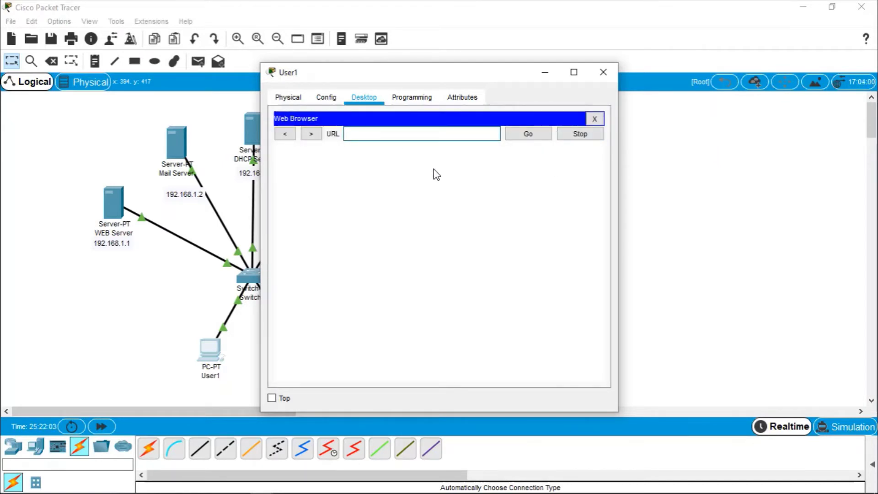
text(manjar.com)
click(531, 137)
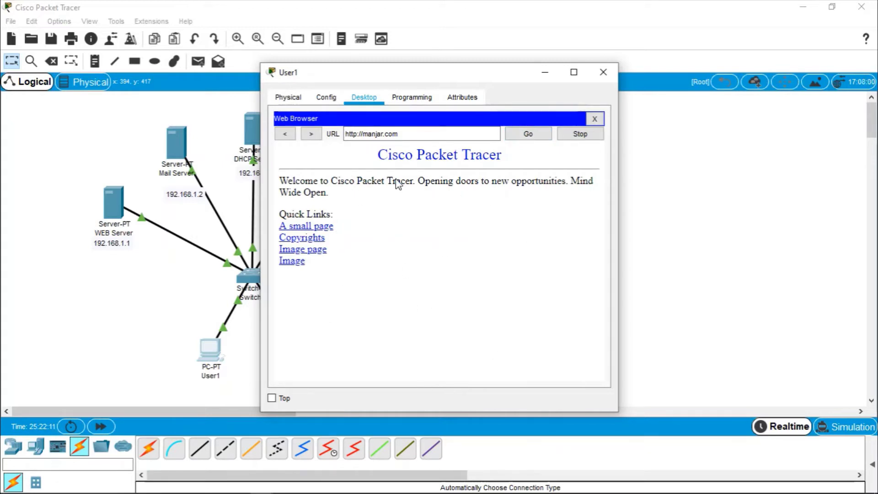
click(606, 76)
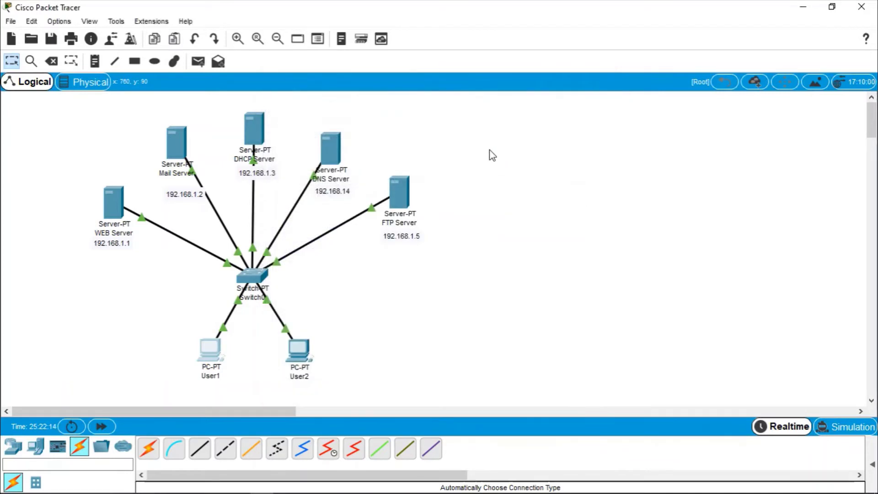
- Move the 192.168.1.2 label beneath the Mail Server and set its static IP address to 192.168.1.2 with subnet mask 255.255.255.0
mouse_move(185, 202)
mouse_down()
mouse_move(191, 191)
mouse_move(174, 188)
mouse_up()
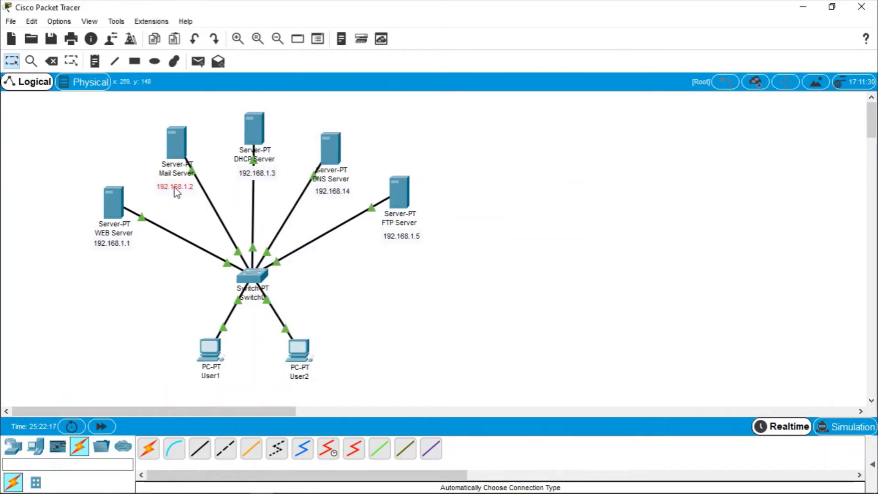
click(176, 138)
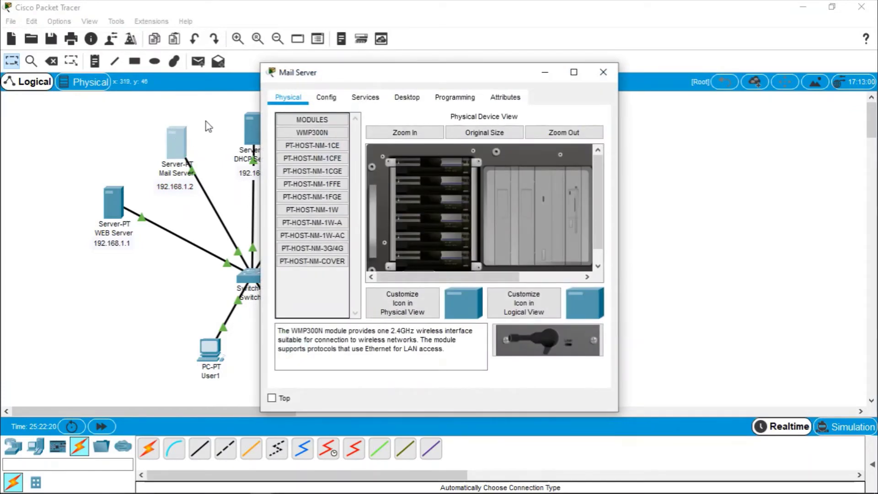
click(413, 98)
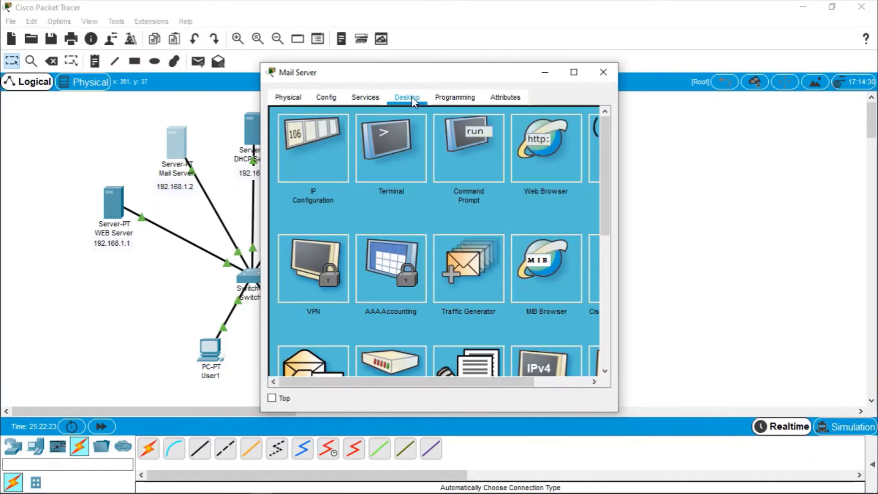
click(336, 158)
click(407, 173)
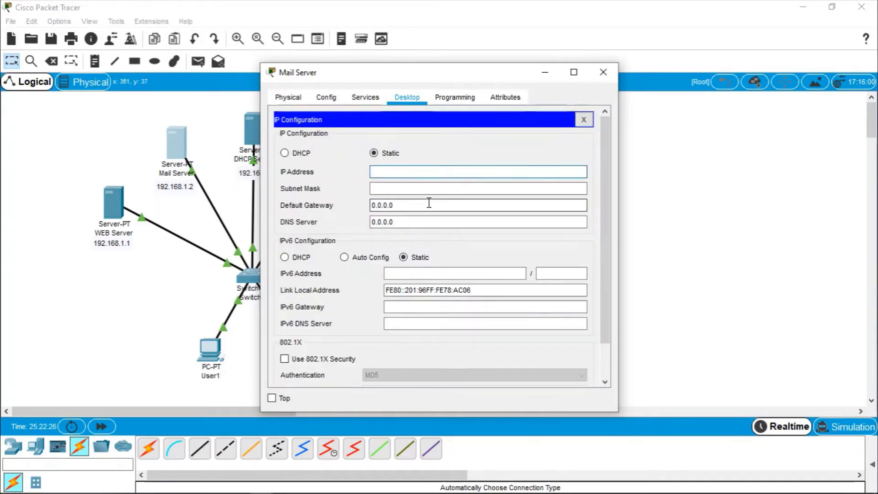
text(192.1)
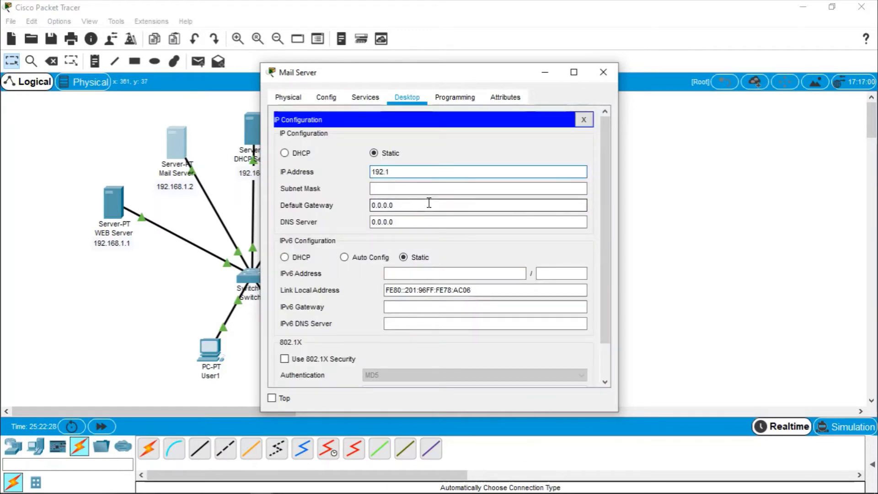
text(68.1.2)
key(Tab)
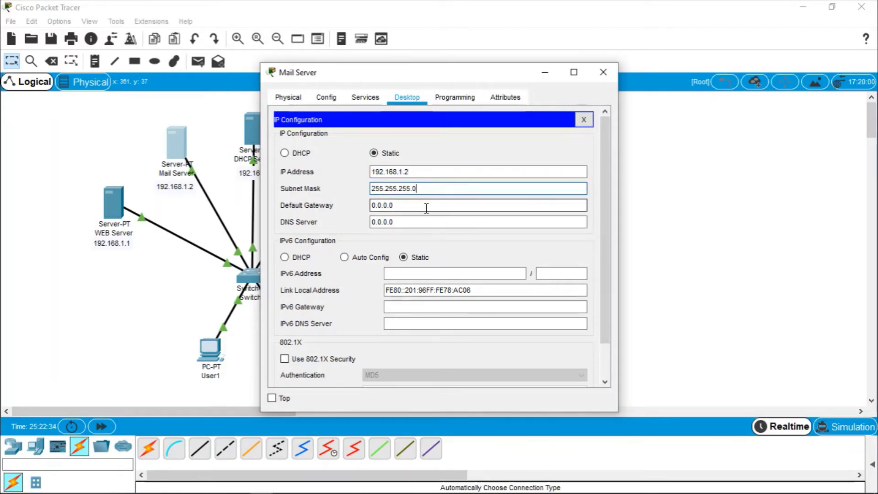
- Set the Mail Server's default gateway to 192.168.1.6 and DNS server to 192.168.1.4, and close its IP configuration
key(Tab)
text(192)
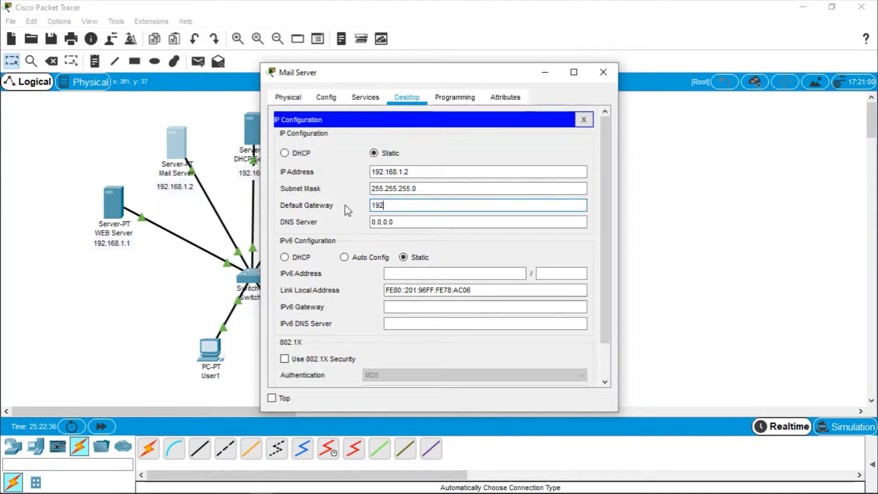
text(.168.1.6)
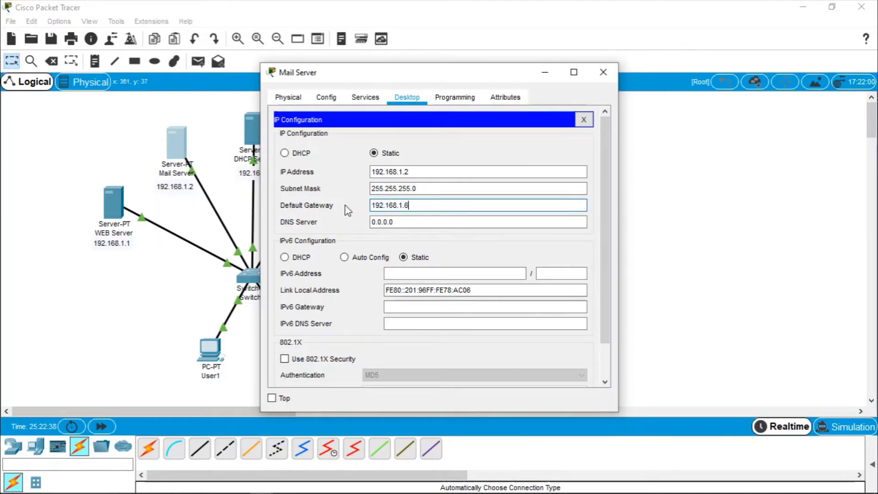
key(Tab)
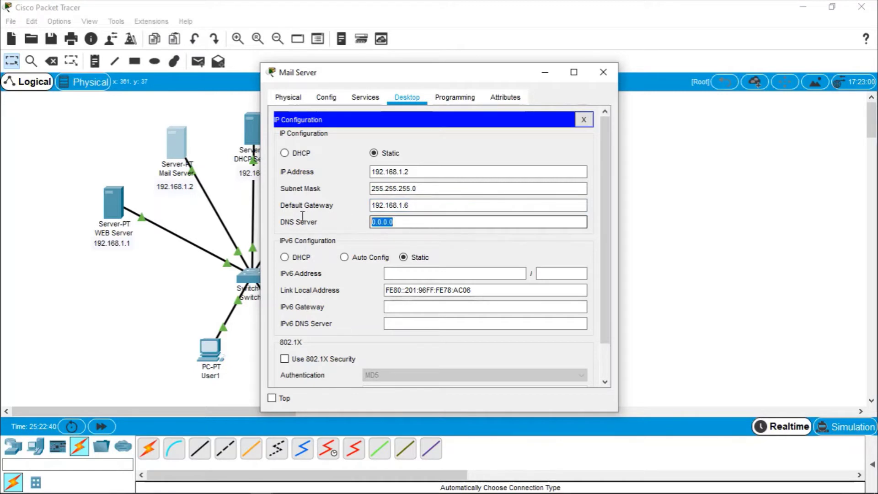
text(192.168)
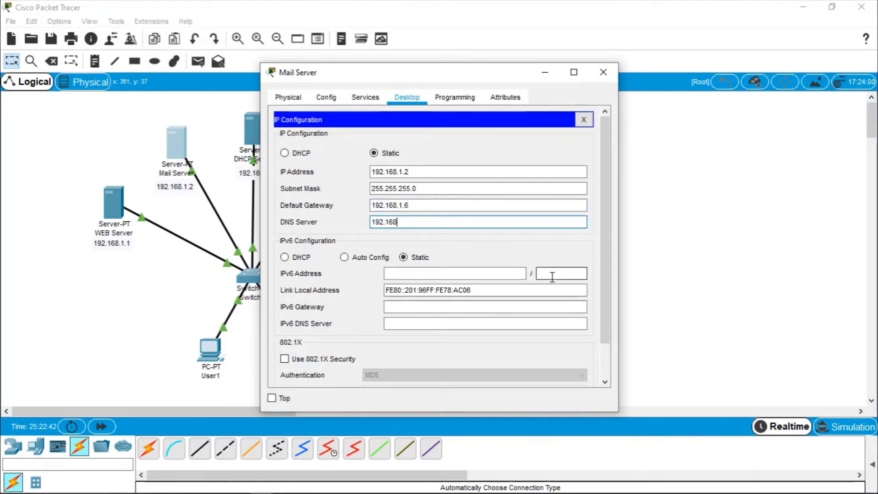
text(.1.4)
click(583, 119)
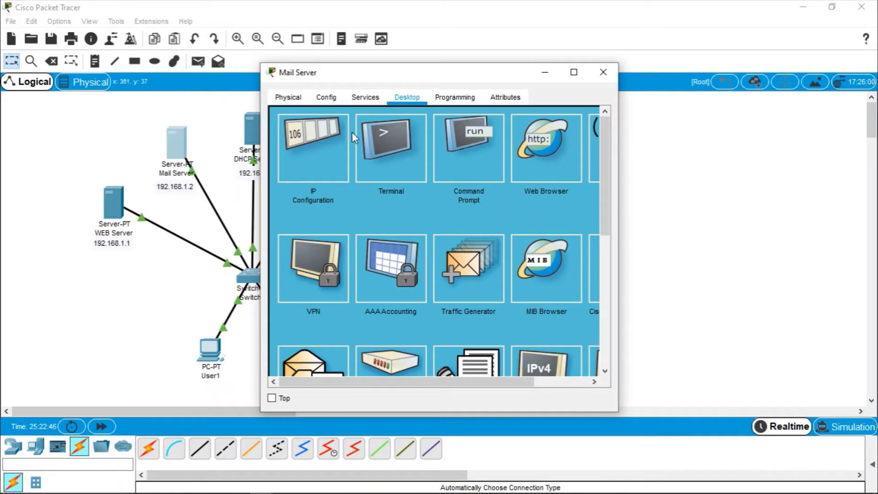
- Set the domain name of the Mail Server's EMAIL service to manjar.id
click(360, 98)
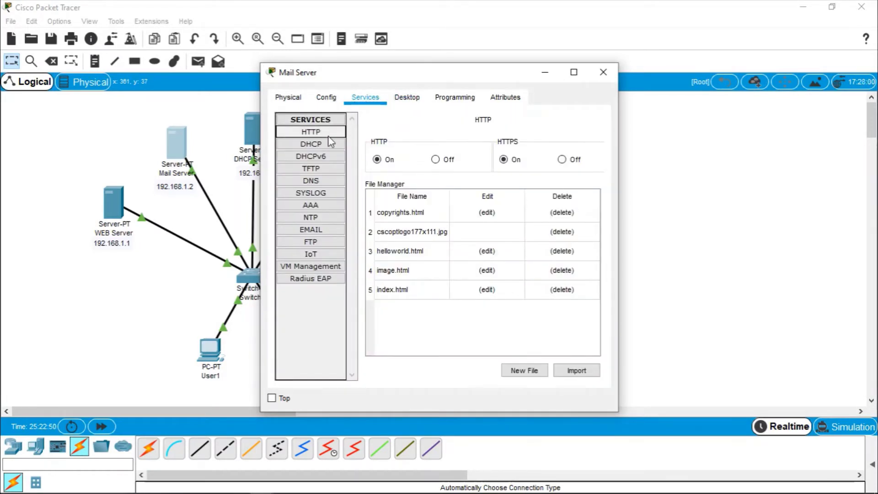
click(319, 235)
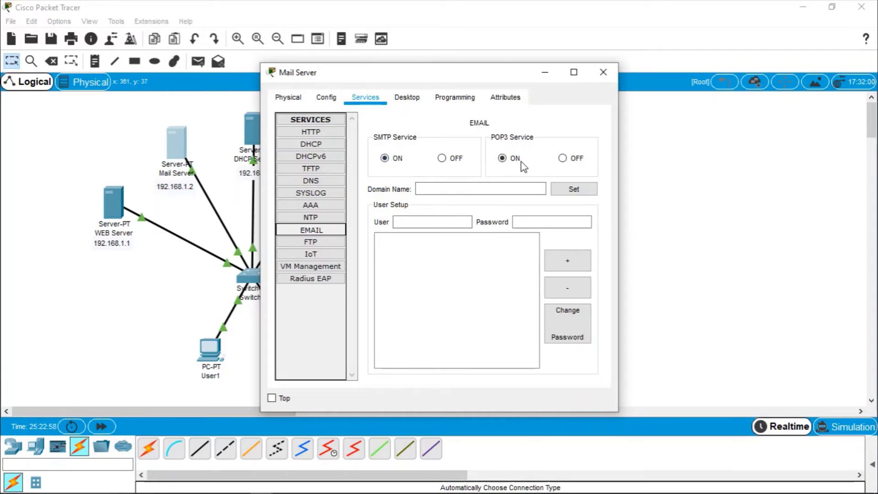
click(448, 188)
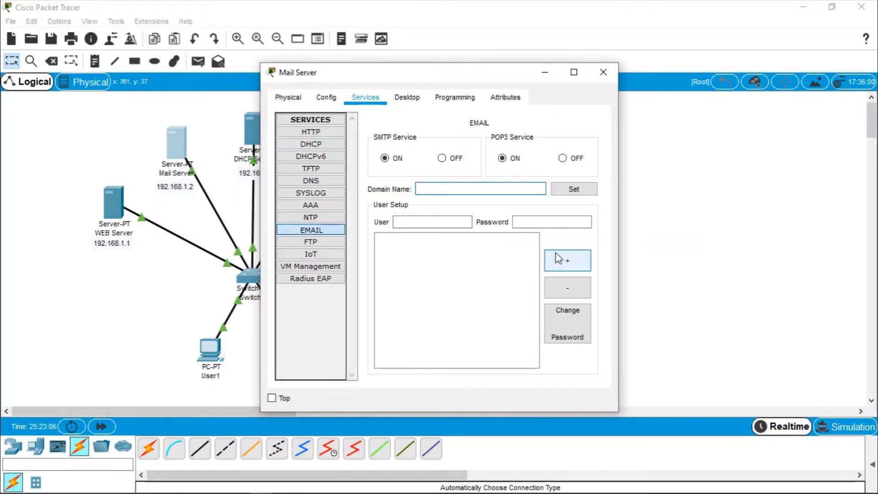
text(manjar.id)
click(442, 223)
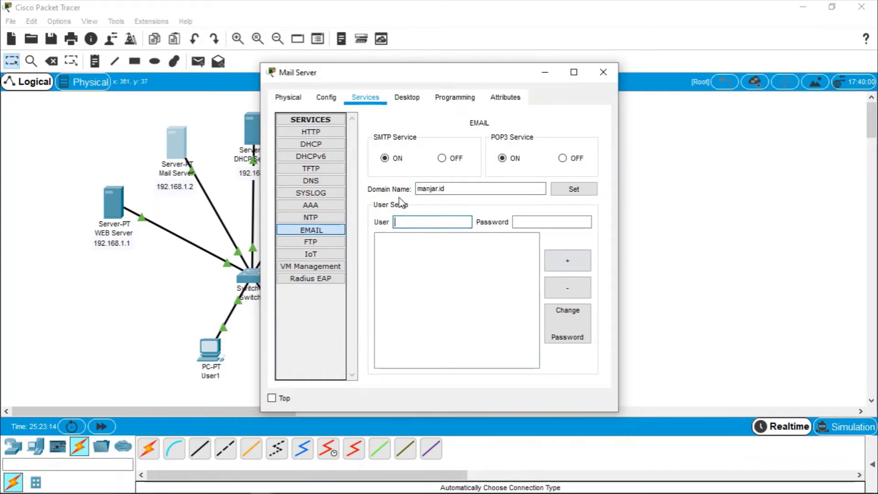
click(575, 189)
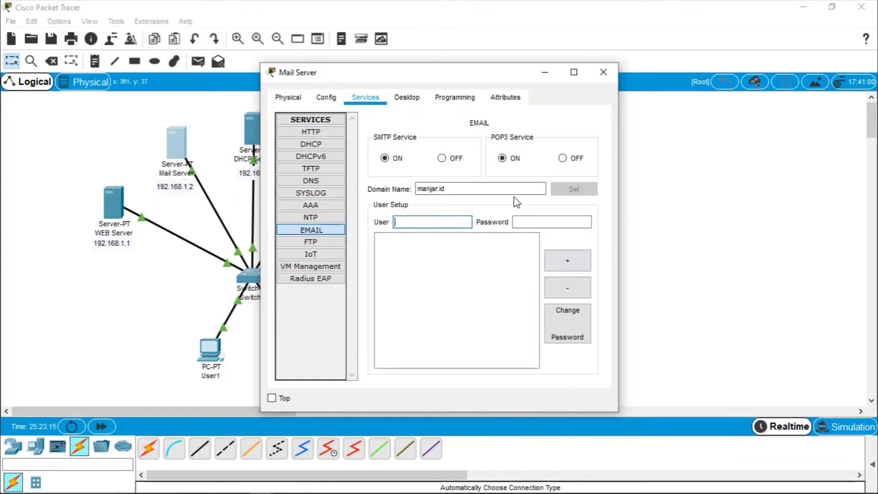
- Add the mail account User1 with its account password to the Mail Server's EMAIL service
click(442, 221)
click(535, 221)
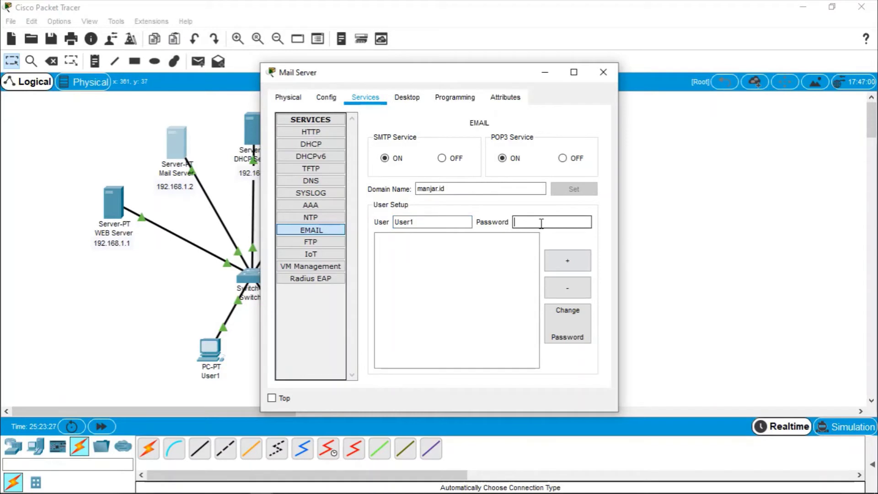
text(123)
click(568, 261)
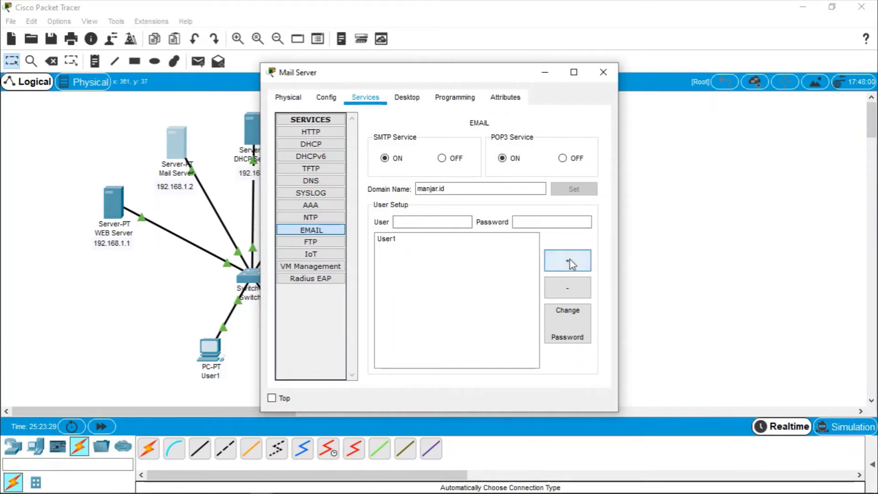
- Add the mail account User2 with its account password to the Mail Server's EMAIL service
click(445, 222)
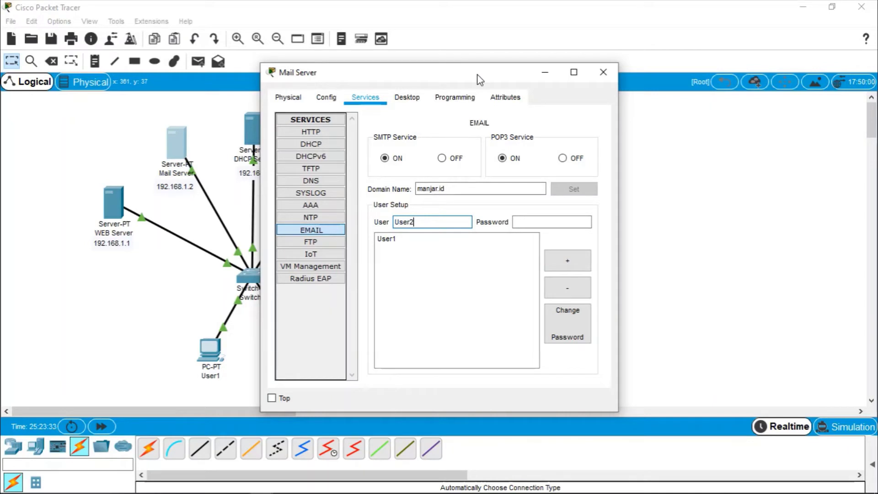
click(549, 221)
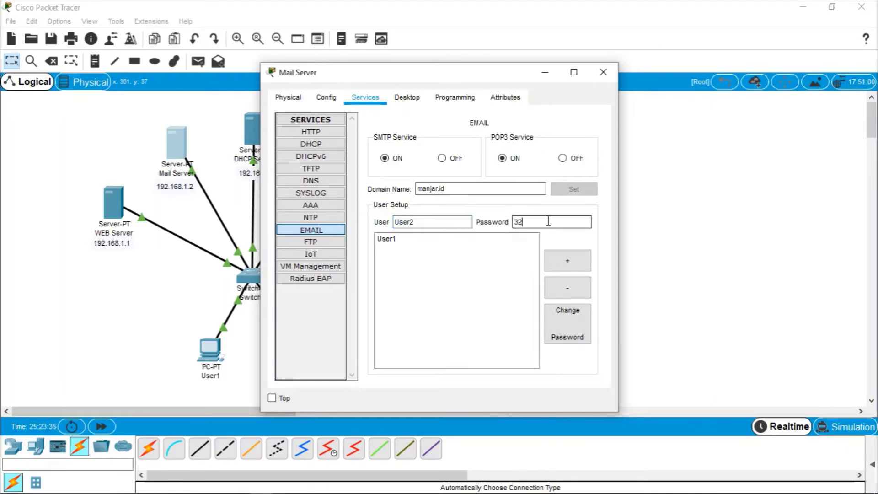
text(321)
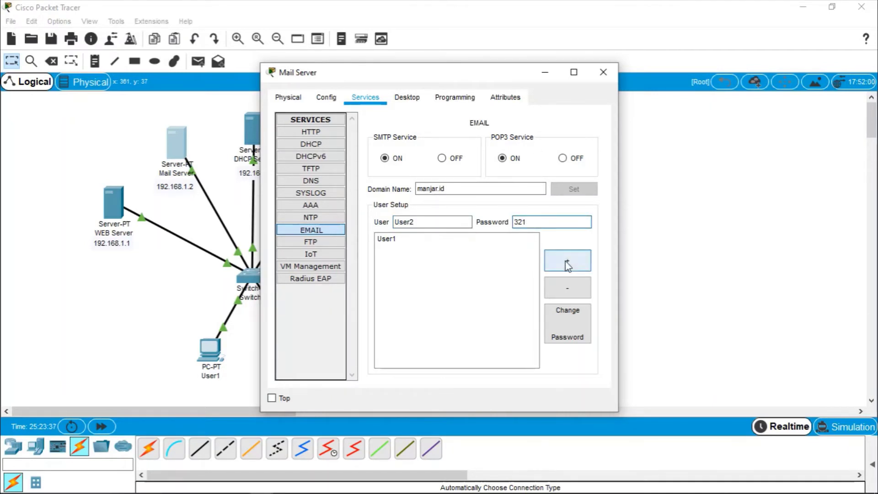
click(567, 264)
- Check the stored entries of the User1 and User2 mail accounts and close the Mail Server's settings
click(410, 250)
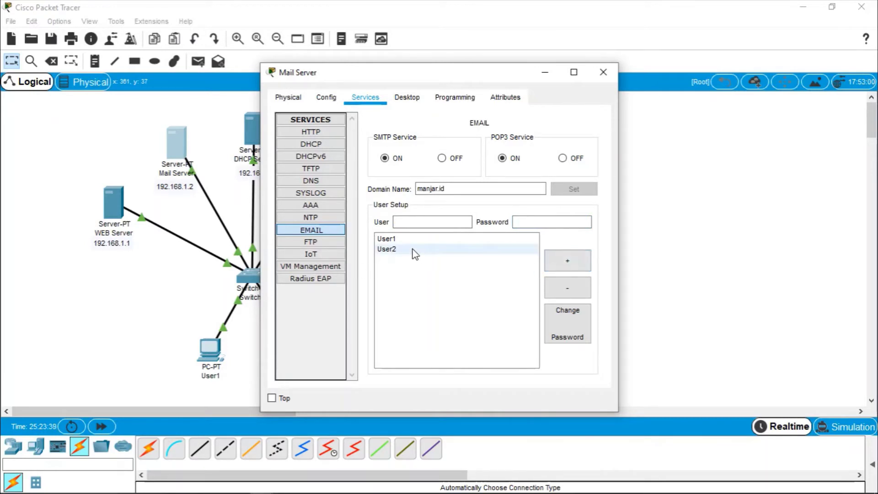
click(411, 240)
click(412, 250)
click(413, 241)
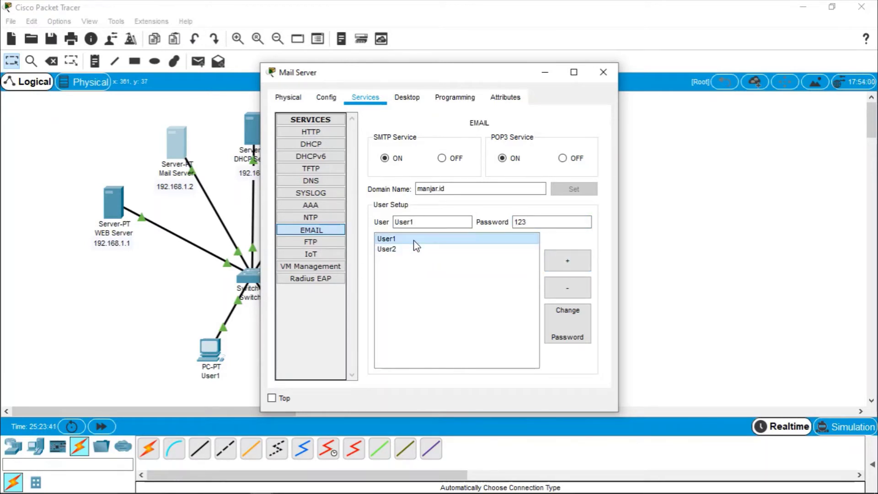
click(415, 251)
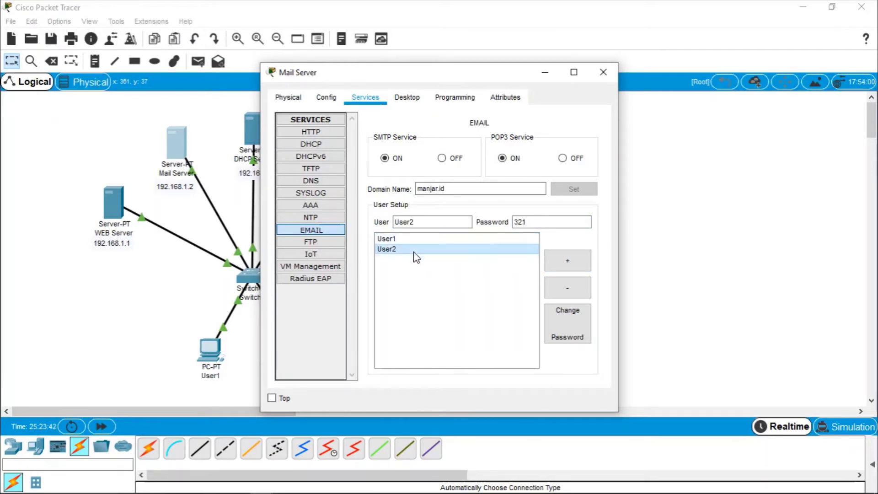
click(604, 73)
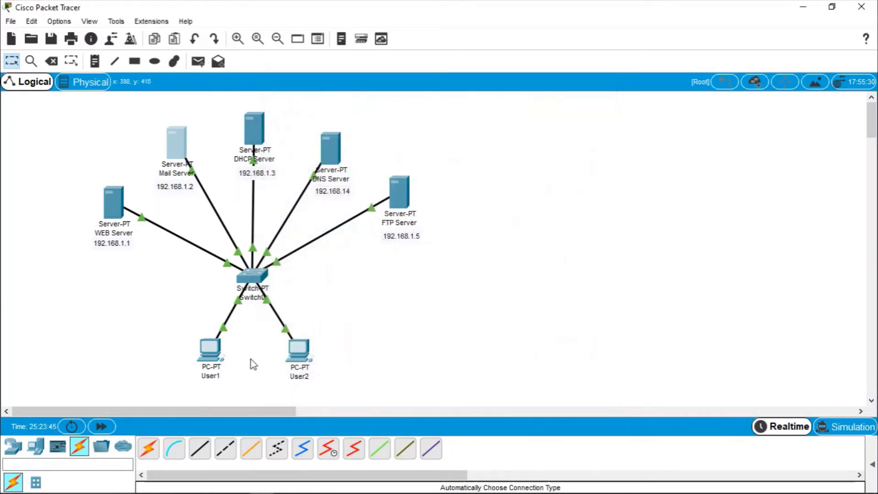
- In User1's email client, set the user name to User1 and enter User1's email address on the manjar.id domain
click(221, 361)
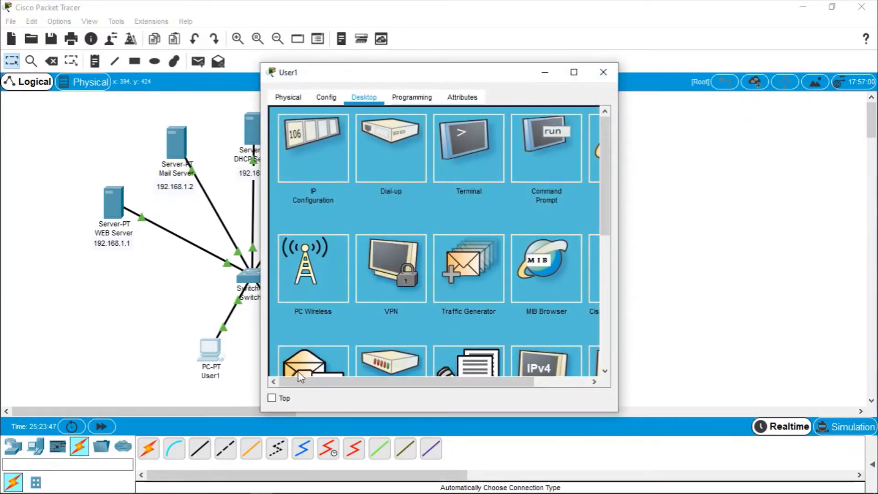
drag(302, 381, 304, 352)
scroll(304, 342, down, 2)
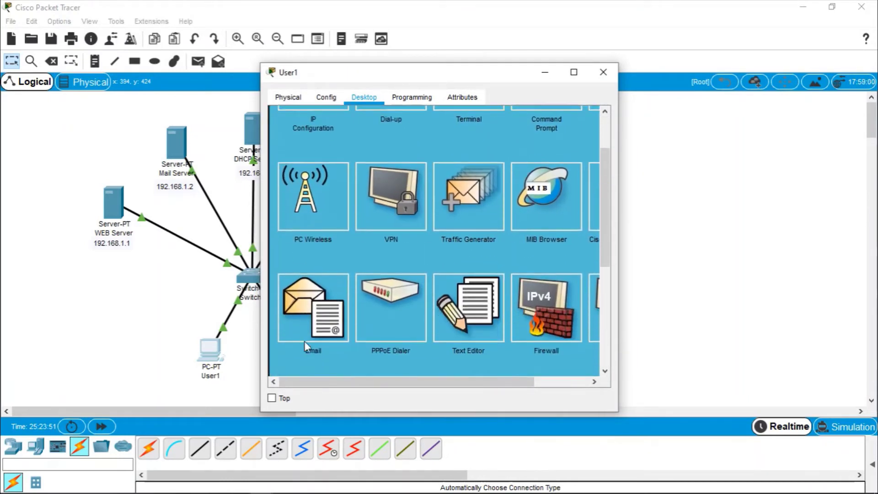
click(318, 309)
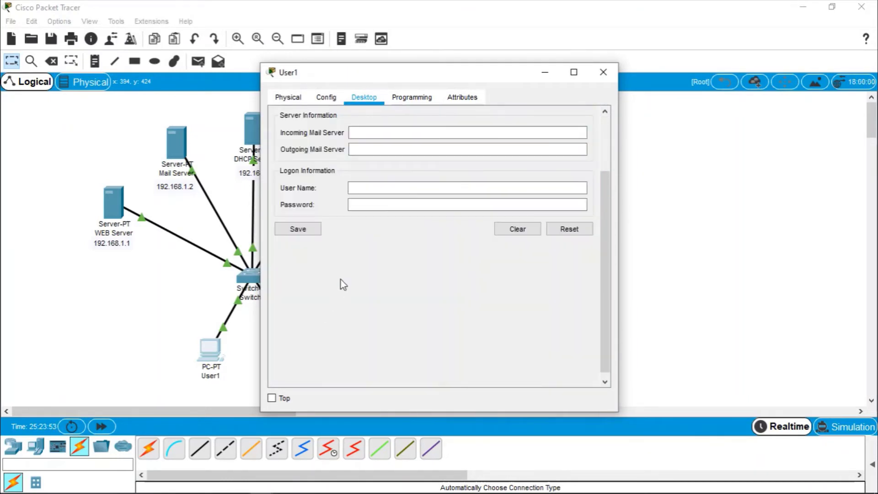
click(371, 132)
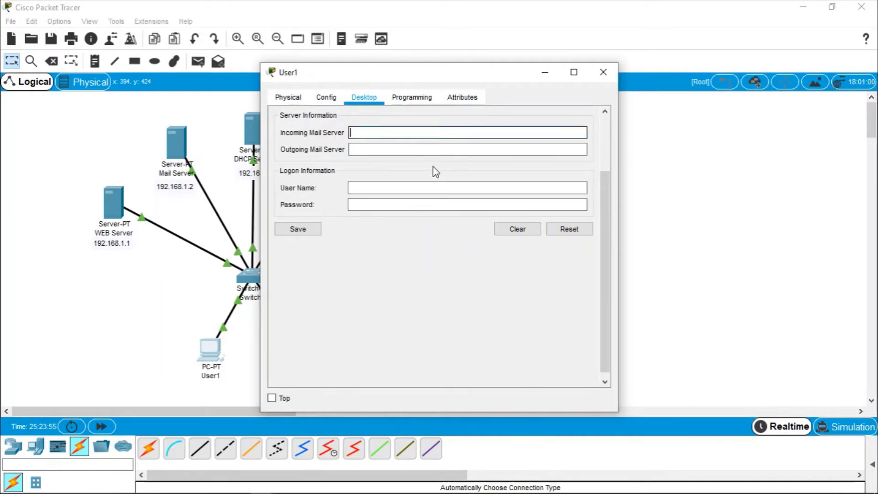
click(401, 153)
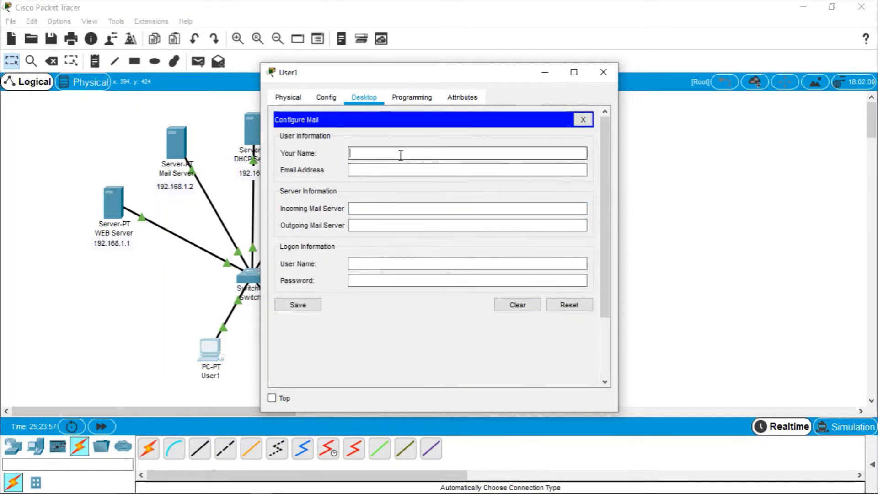
text(U)
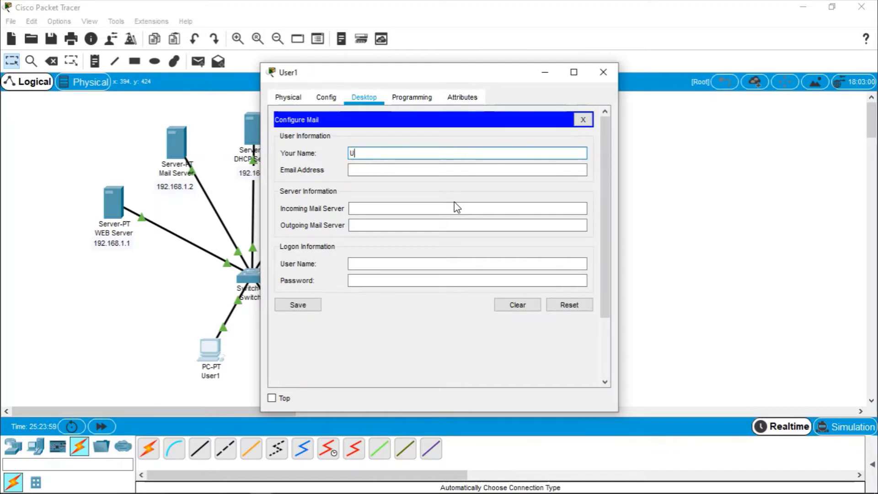
text(ser1)
click(430, 170)
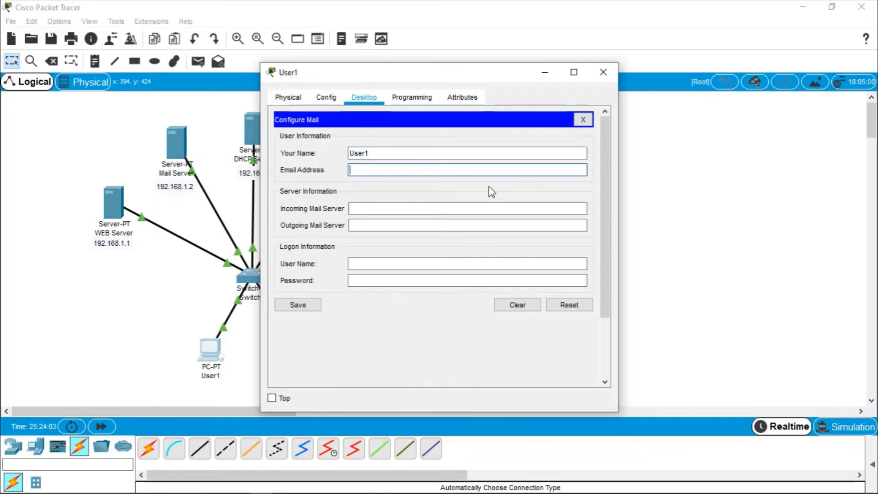
text(user1@manjar.)
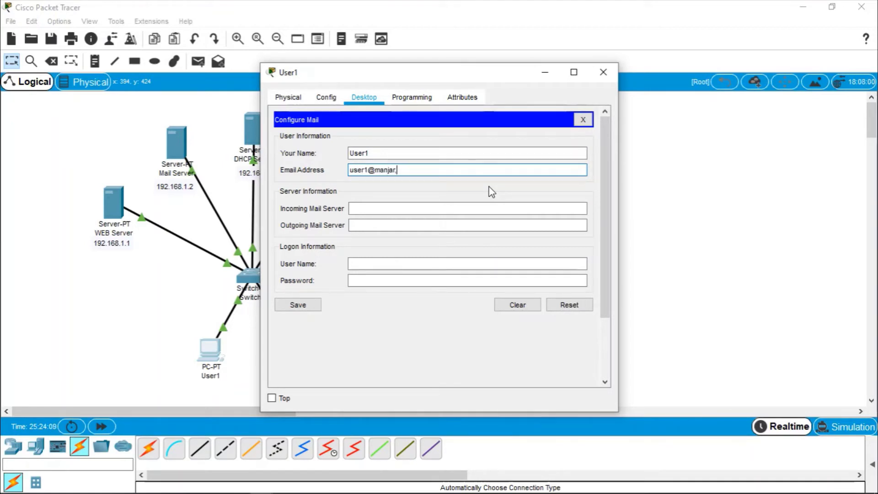
text(id)
- Set both the incoming and outgoing mail servers of User1's email client to 192.168.1.2
click(400, 212)
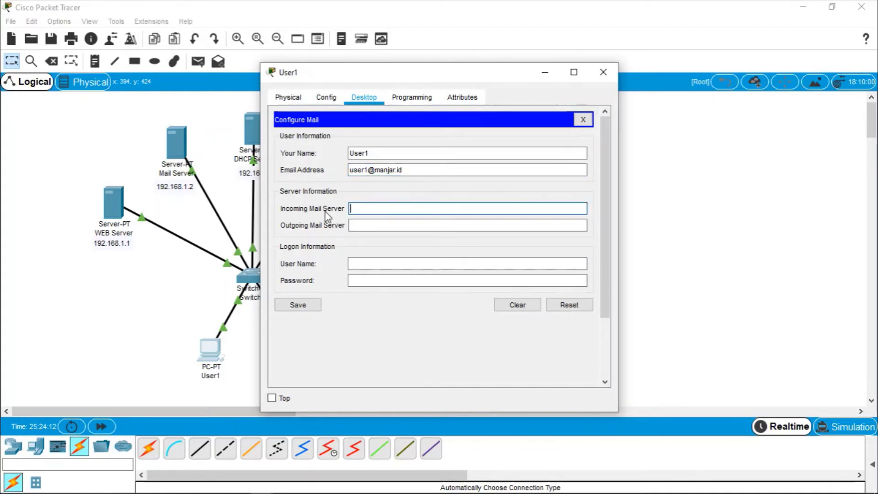
text(192.)
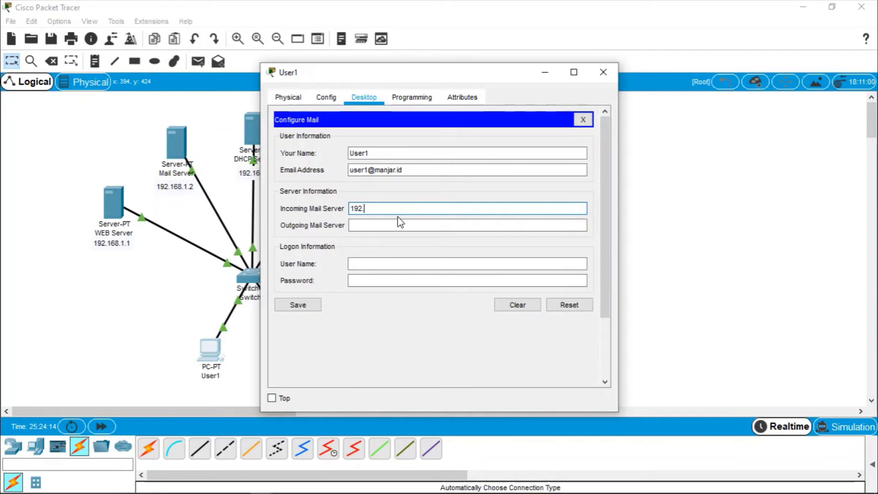
text(168.1.)
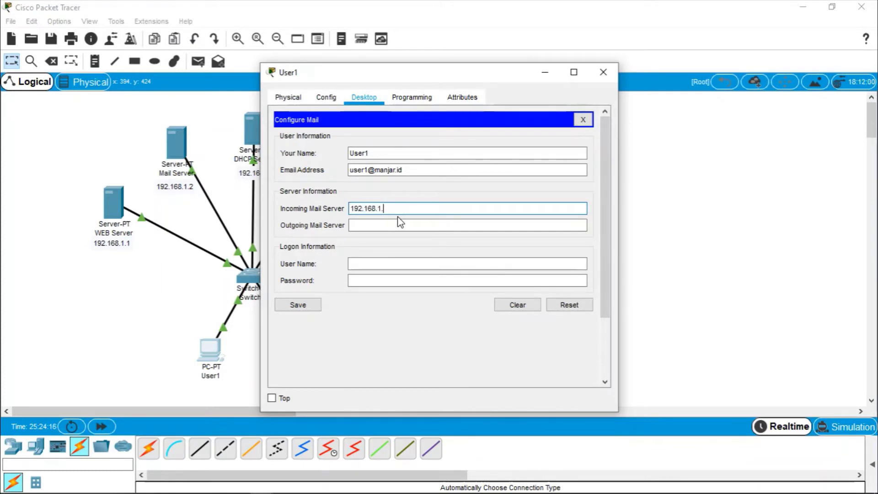
click(381, 226)
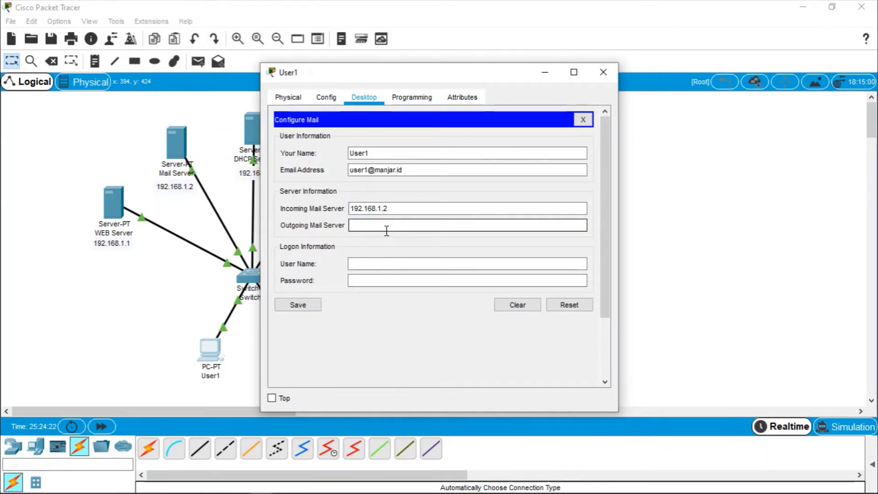
text(192.168.1.2)
- Enter the logon name User1 and the account password, save User1's mail configuration and close the PC's window
click(376, 259)
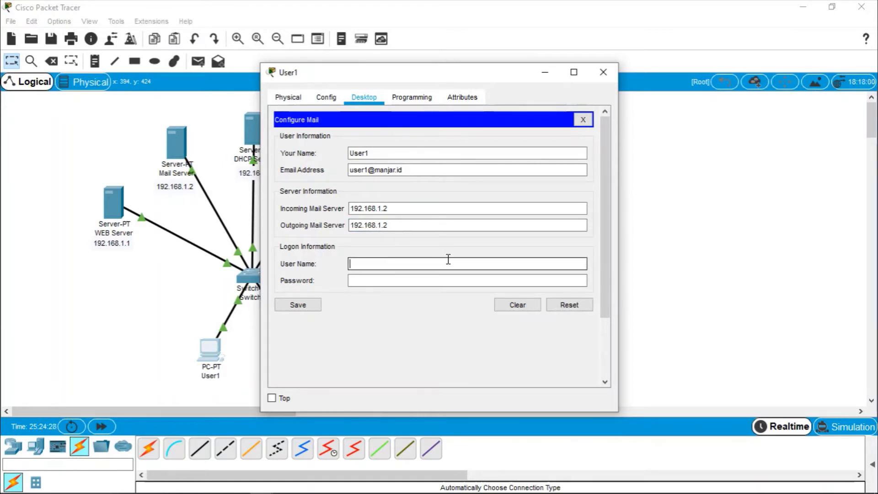
text(User1)
click(410, 282)
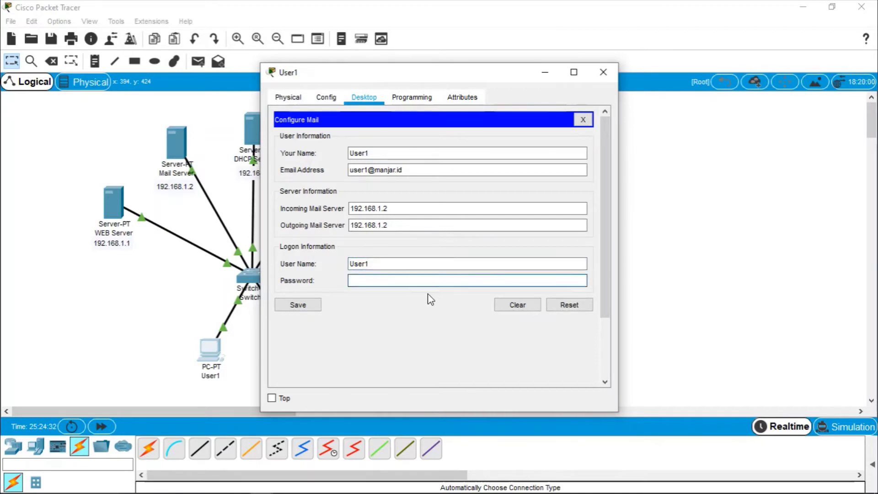
text(123)
click(300, 307)
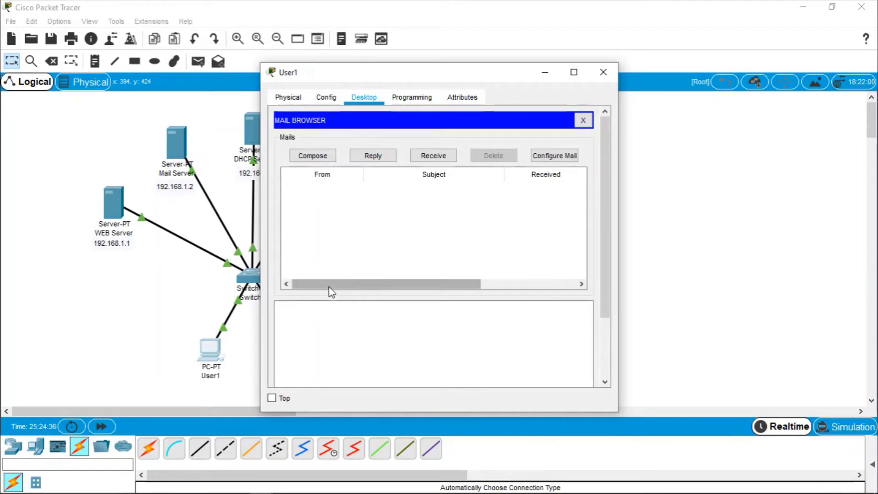
drag(373, 284, 351, 290)
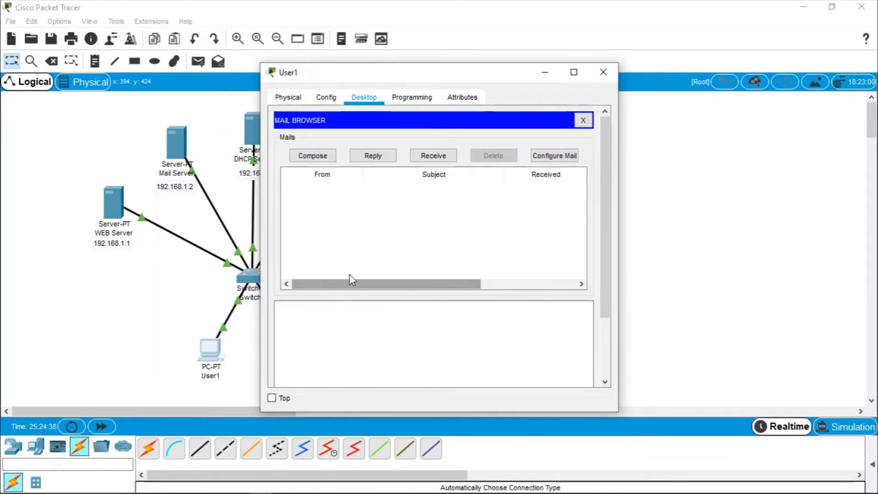
drag(428, 73, 591, 60)
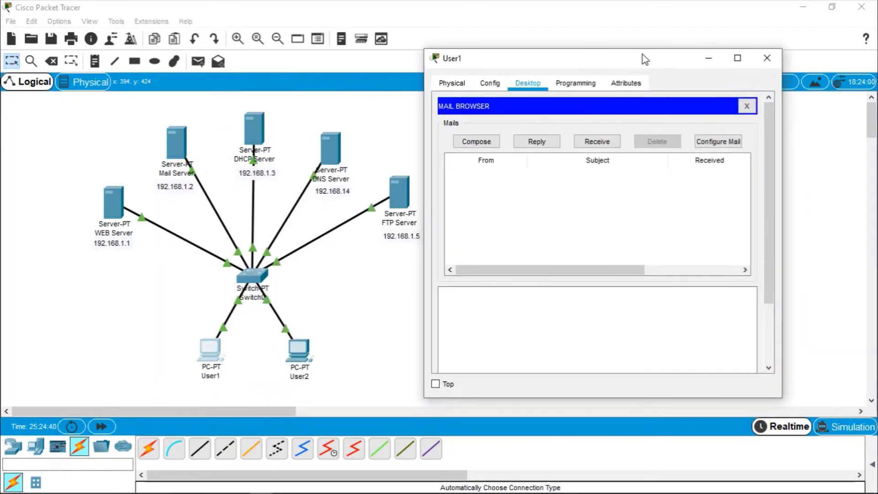
click(768, 58)
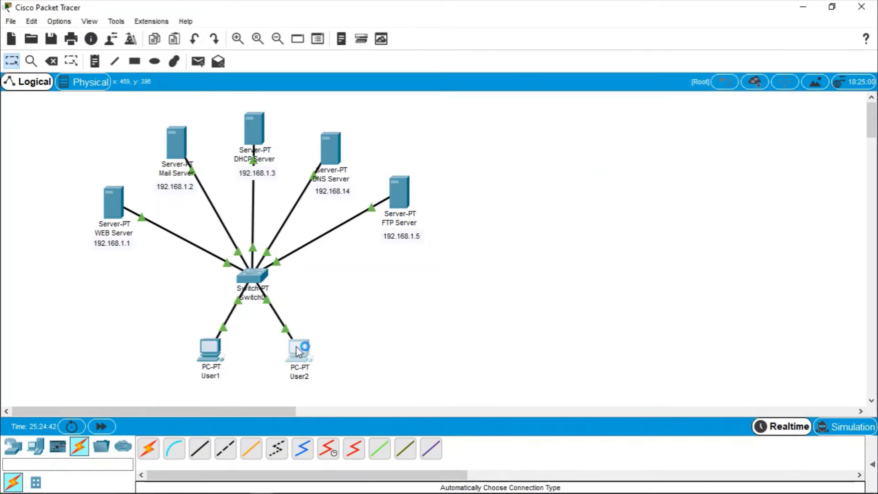
- In User2's email client, set the user name to User2 and enter User2's email address on the manjar.id domain
click(299, 350)
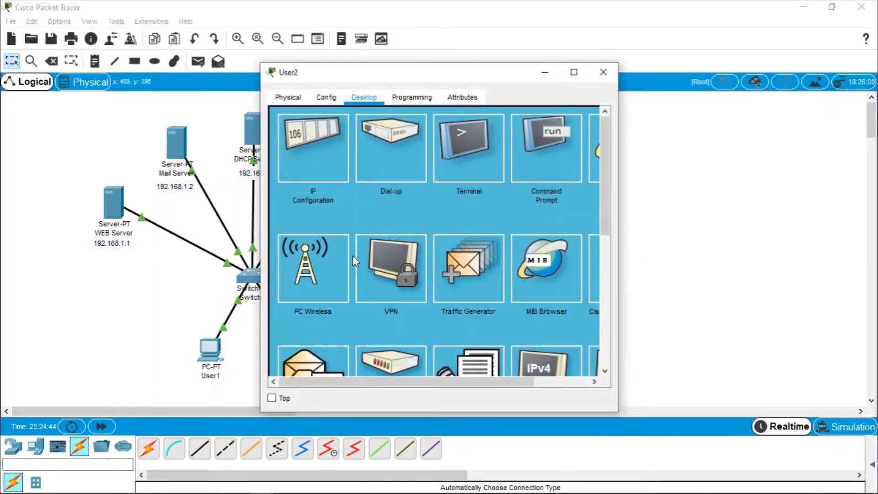
scroll(353, 255, down, 3)
click(312, 277)
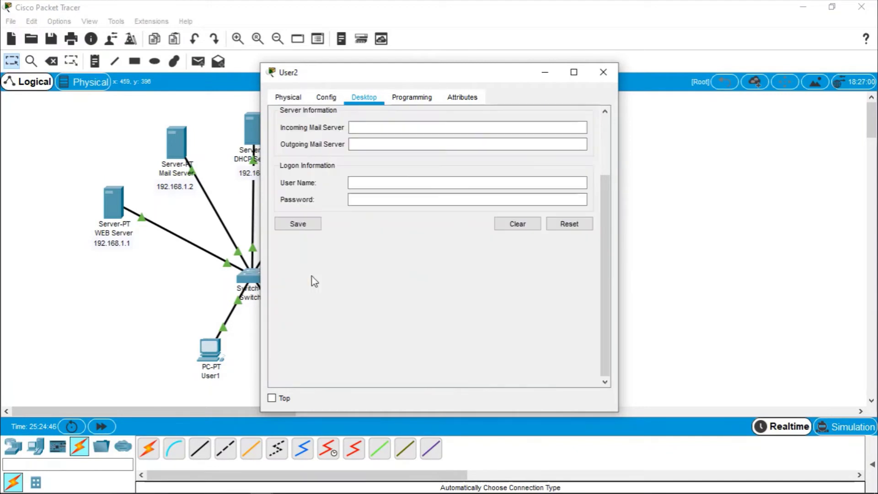
scroll(363, 133, up, 3)
click(382, 150)
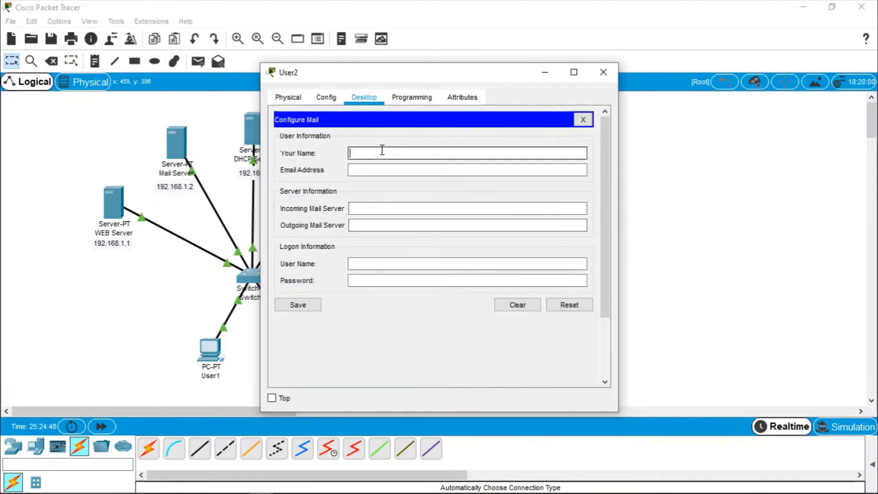
text(User2)
click(378, 168)
text(user)
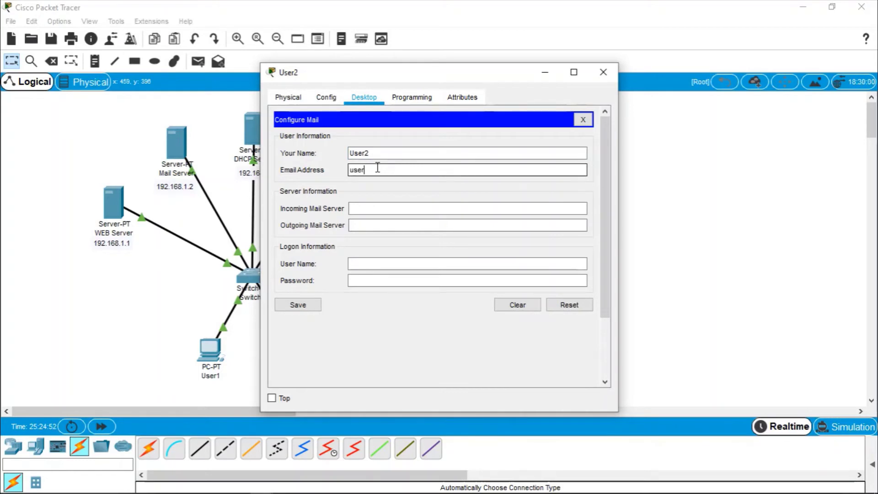
text(2@danjar.id)
- Set both the incoming and outgoing mail servers of User2's email client to 192.168.1.2
click(400, 206)
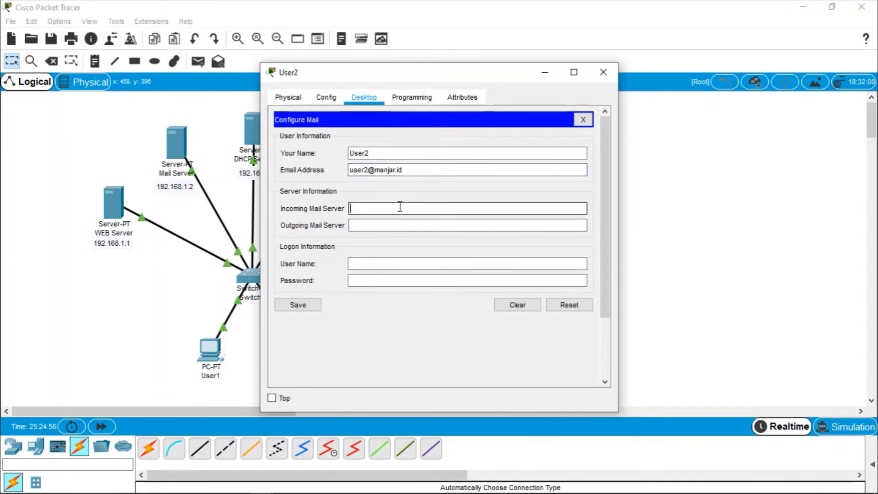
text(192.168.1.2)
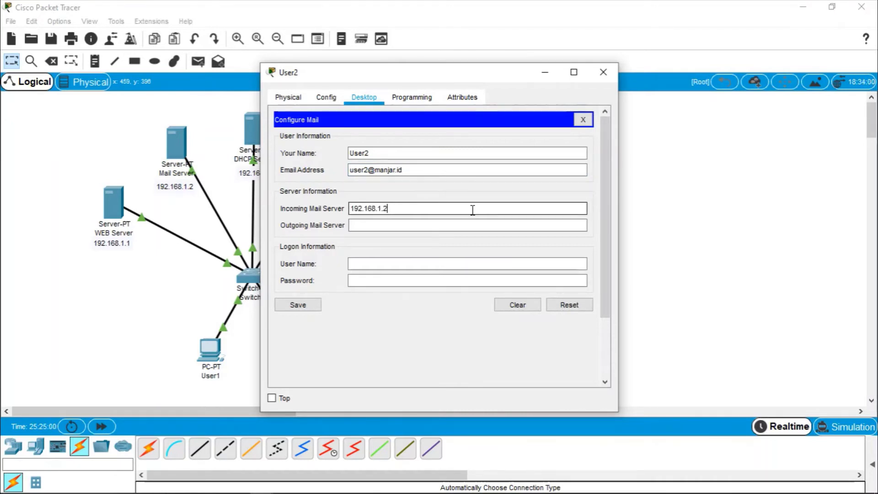
click(439, 226)
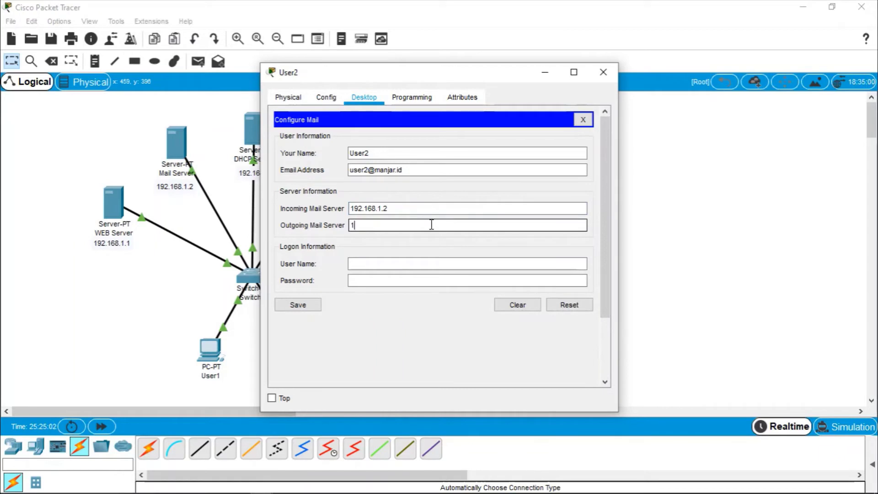
text(192.168.1.2)
- Enter the logon name user2 and the account password, and save User2's mail configuration
click(375, 264)
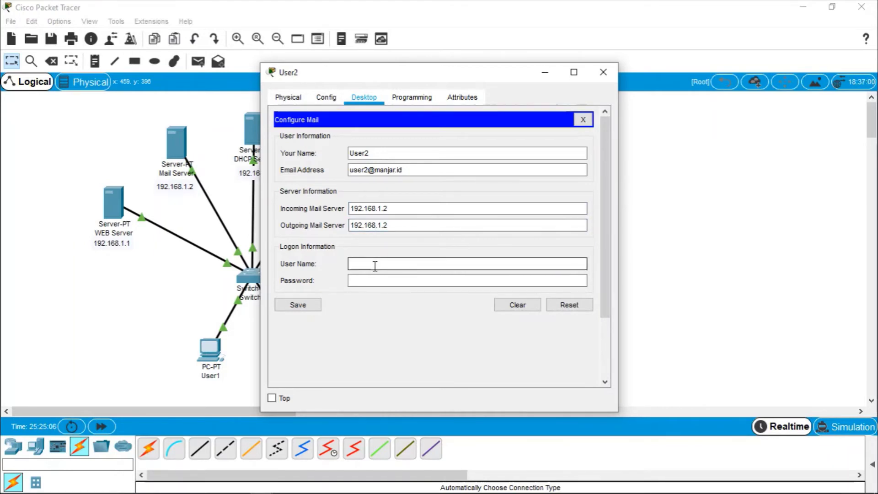
text(user2)
click(367, 280)
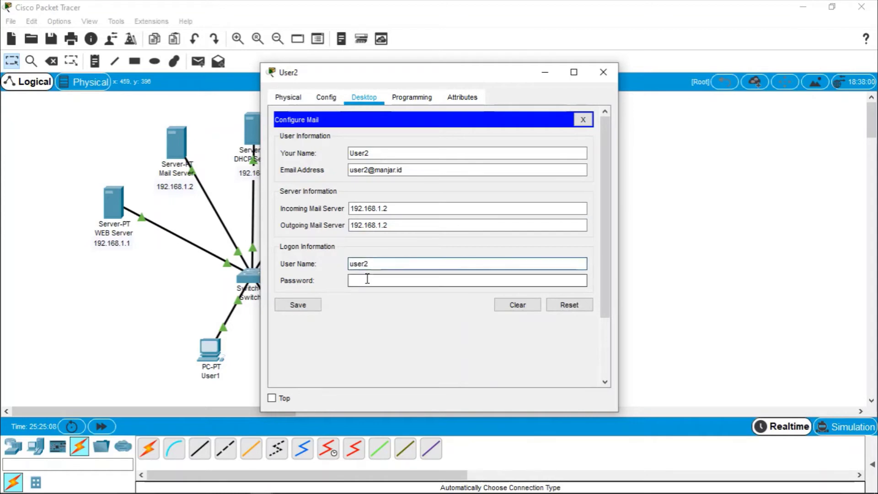
text(123)
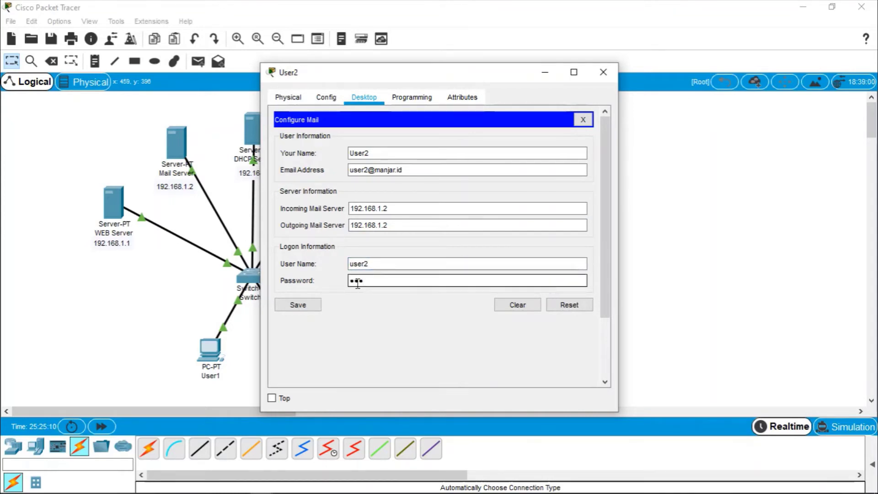
click(304, 307)
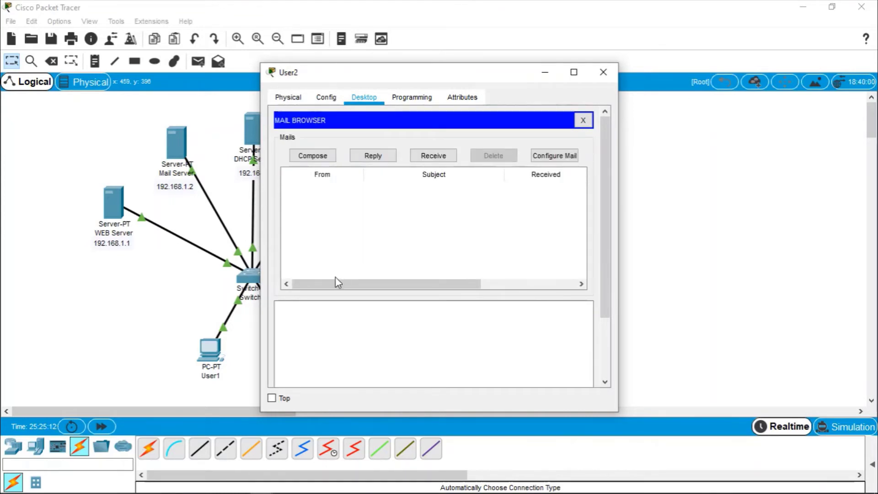
mouse_move(335, 285)
mouse_down()
mouse_move(460, 286)
mouse_move(323, 286)
mouse_up()
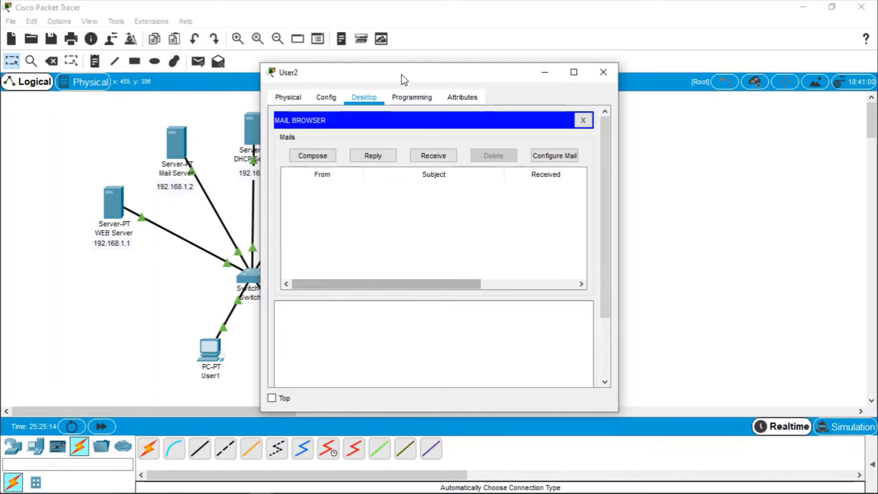
- Send a mail from User2 to User1's manjar.id address with the subject "test" and the message "Hi"
drag(401, 75, 560, 62)
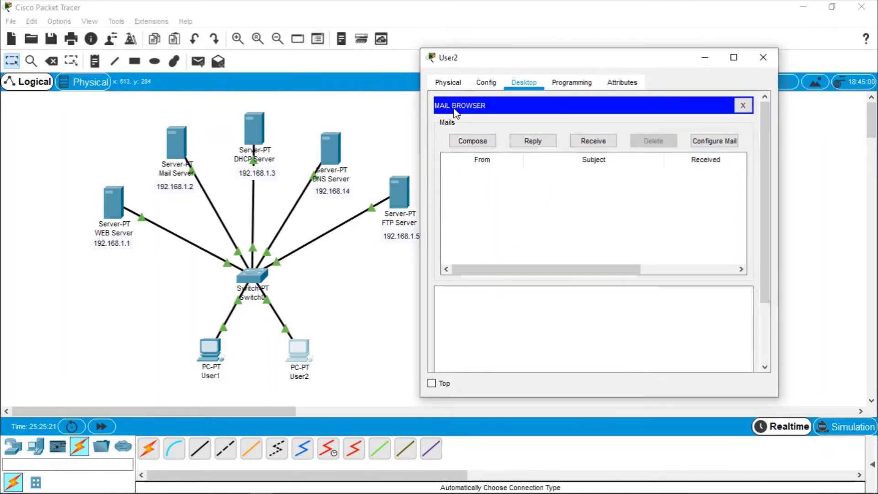
click(473, 141)
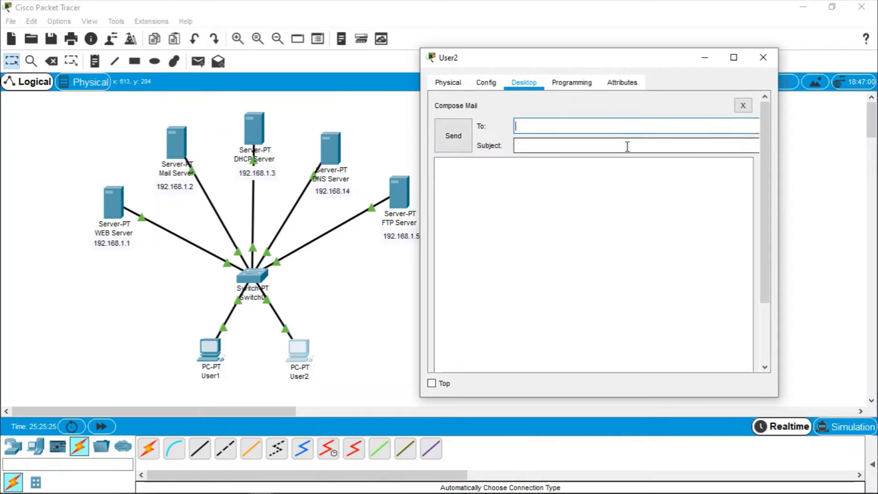
text(user1@manjar.id)
click(589, 143)
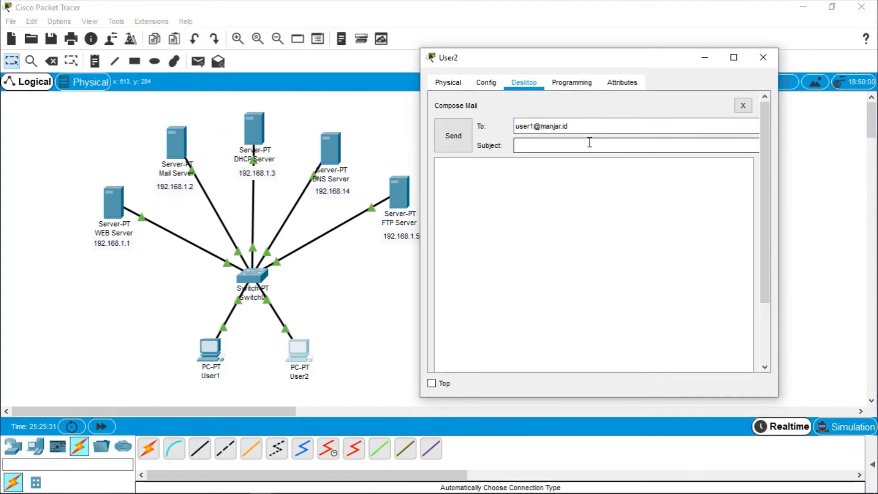
click(563, 163)
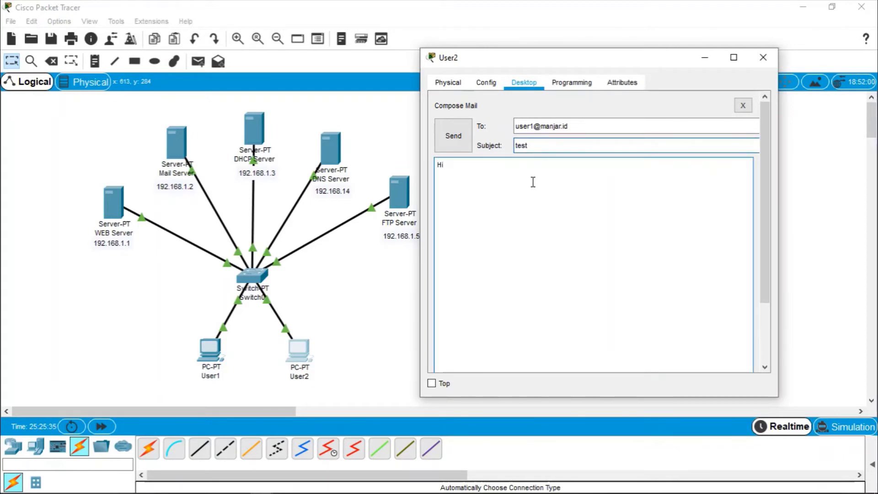
click(455, 137)
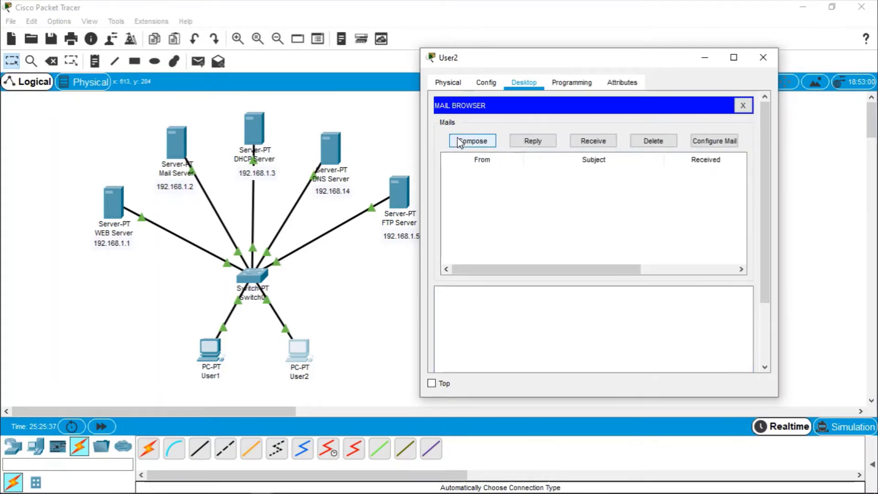
- Receive User1's mail in its email client and open the "test" message from User2
click(211, 353)
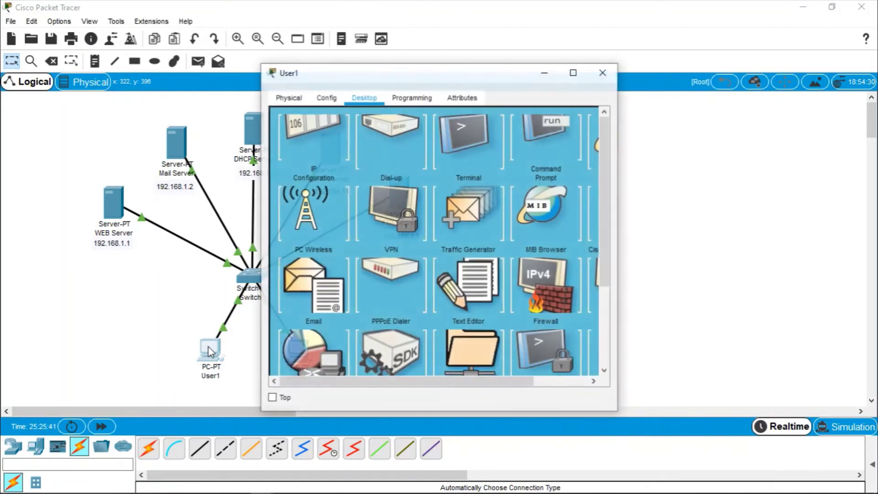
scroll(319, 347, down, 2)
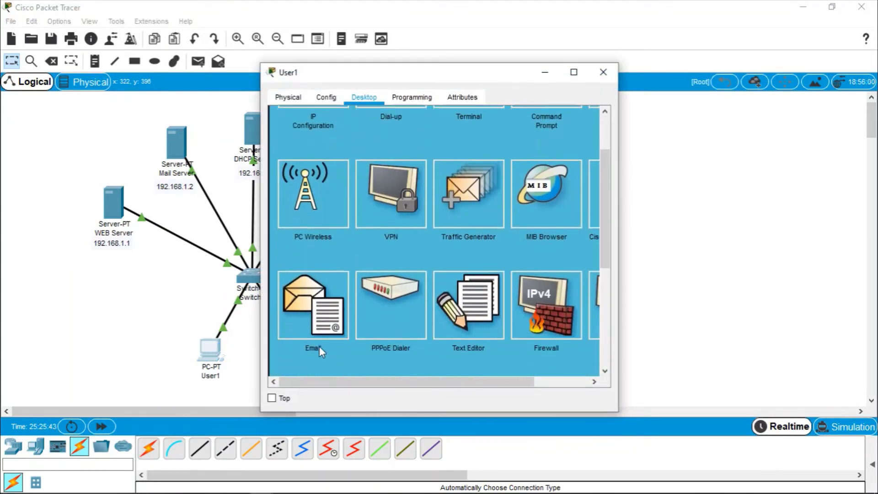
click(316, 321)
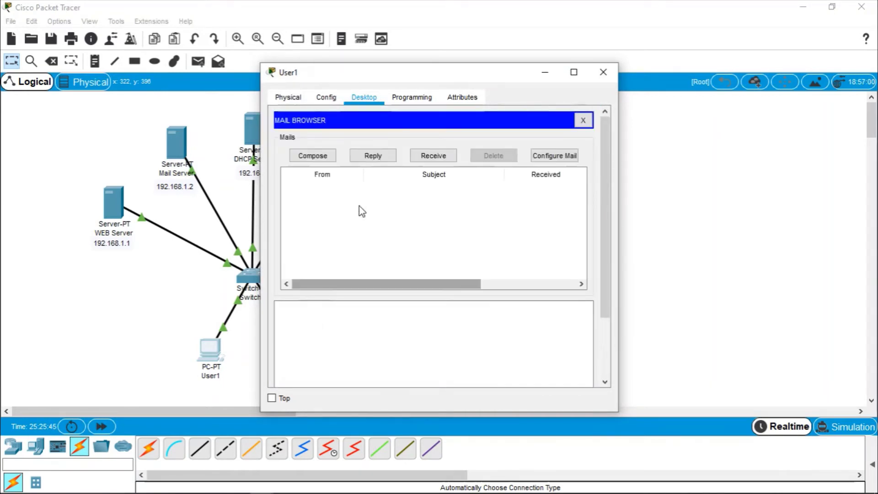
click(439, 160)
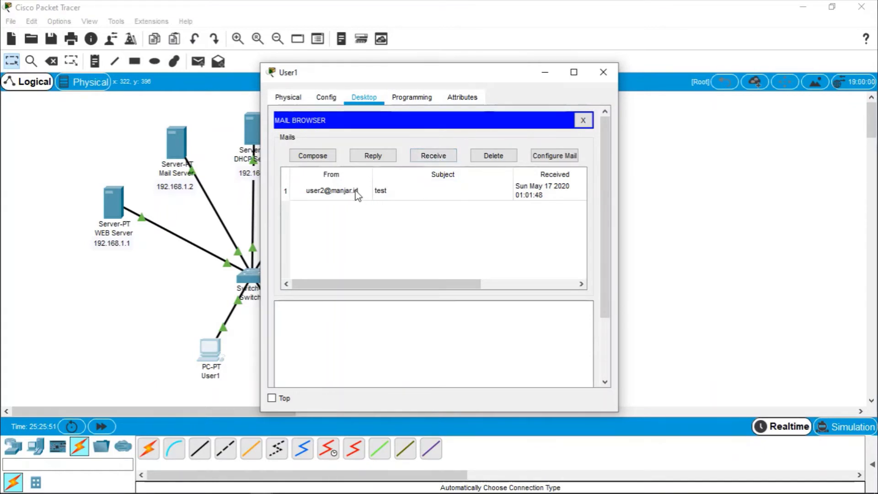
double_click(330, 191)
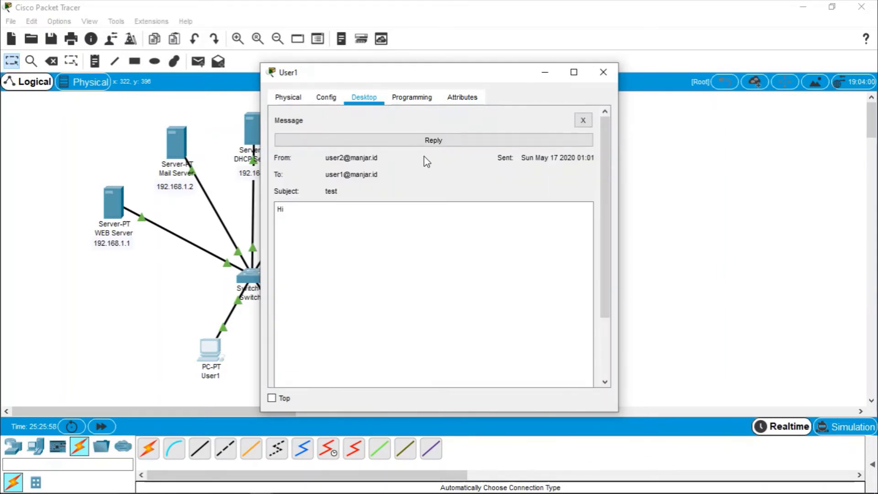
- Reply to User2's "test" mail with the message "Hai juga", send it and close User1's window
click(447, 140)
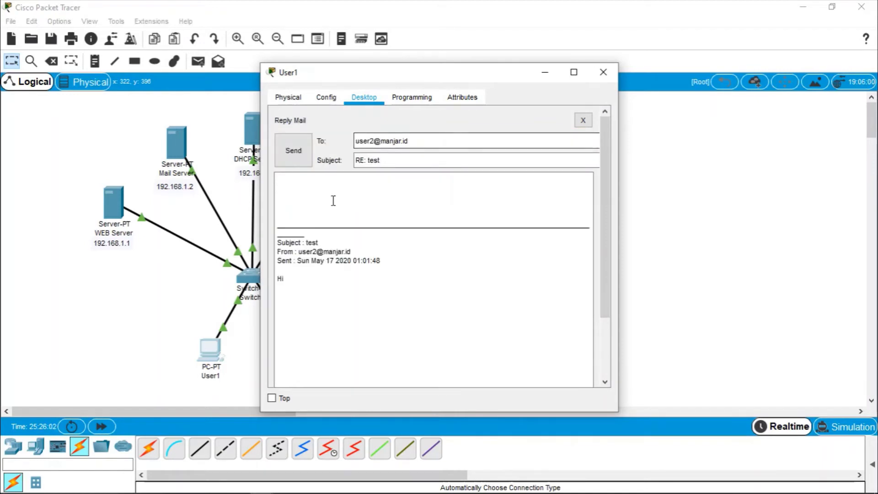
click(337, 189)
click(302, 180)
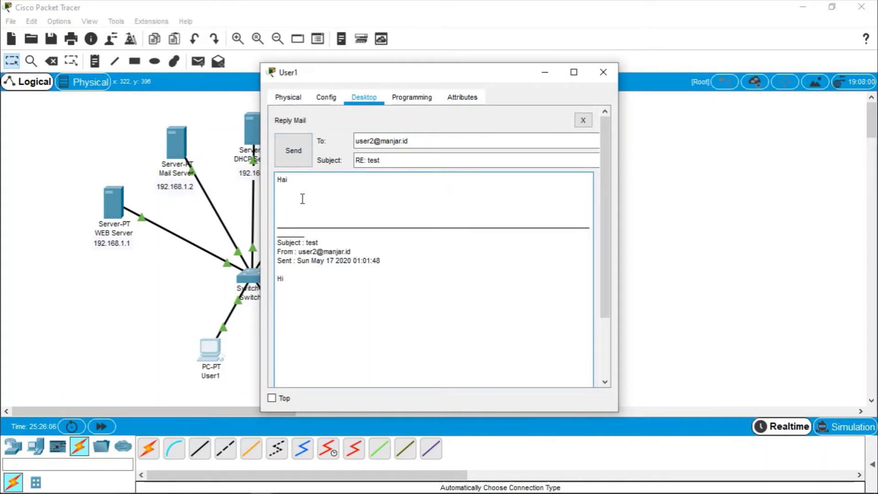
click(295, 159)
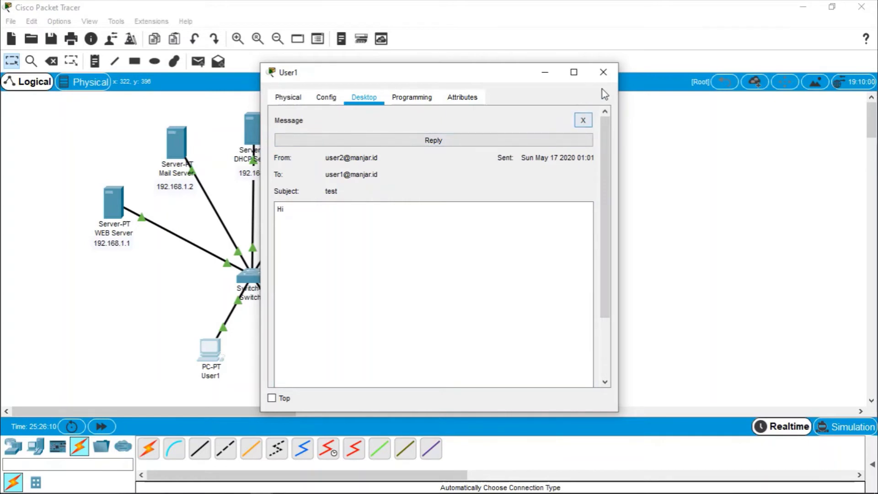
click(603, 73)
- Receive User2's mail, open the "RE: test" reply from User1 to read it, and close User2's window
click(304, 349)
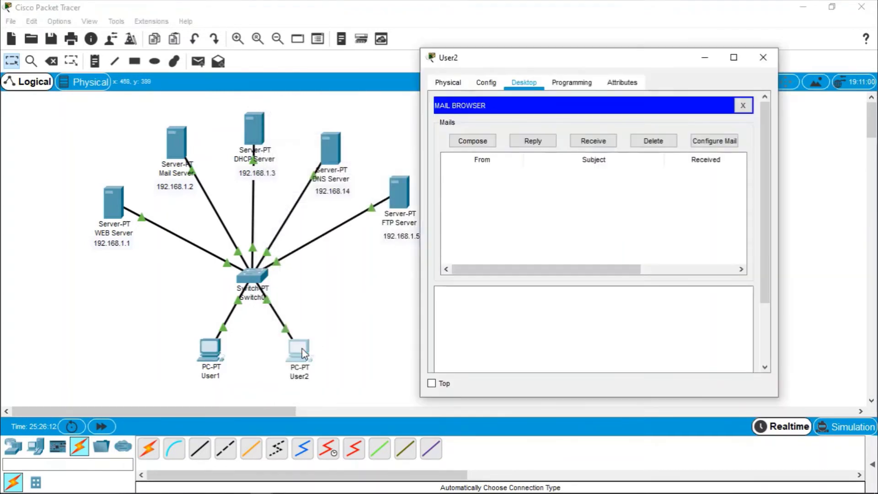
click(607, 142)
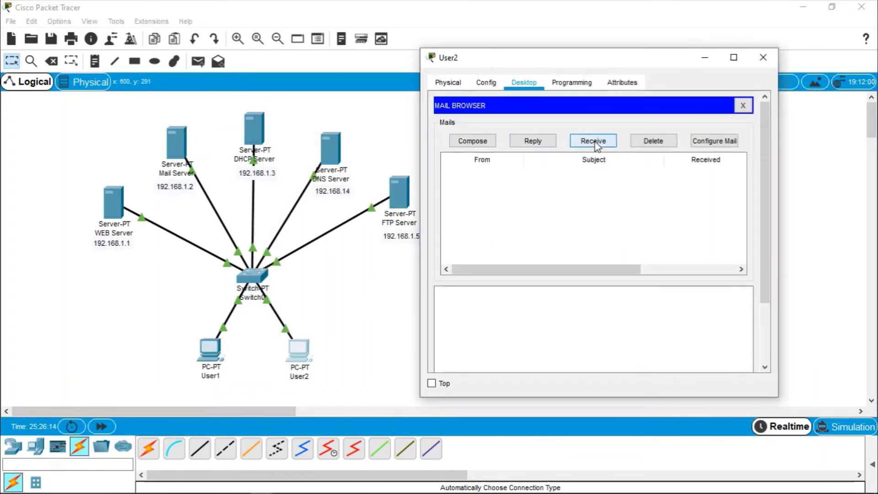
click(498, 176)
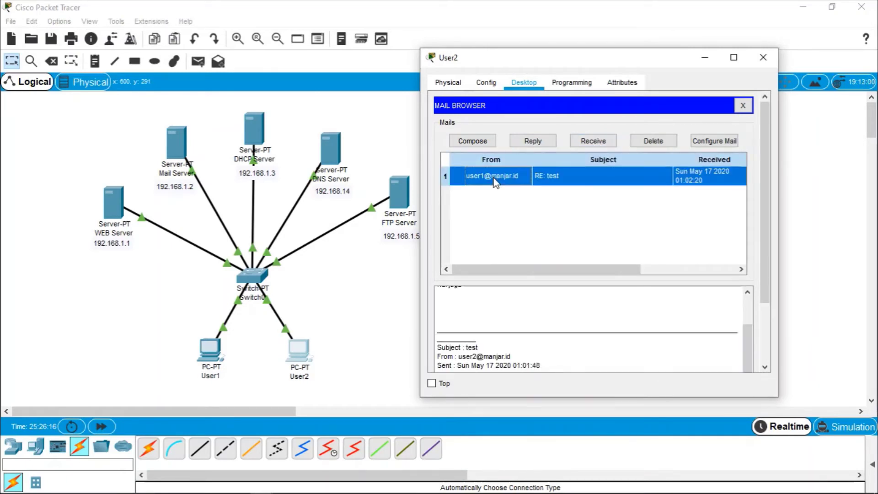
double_click(515, 178)
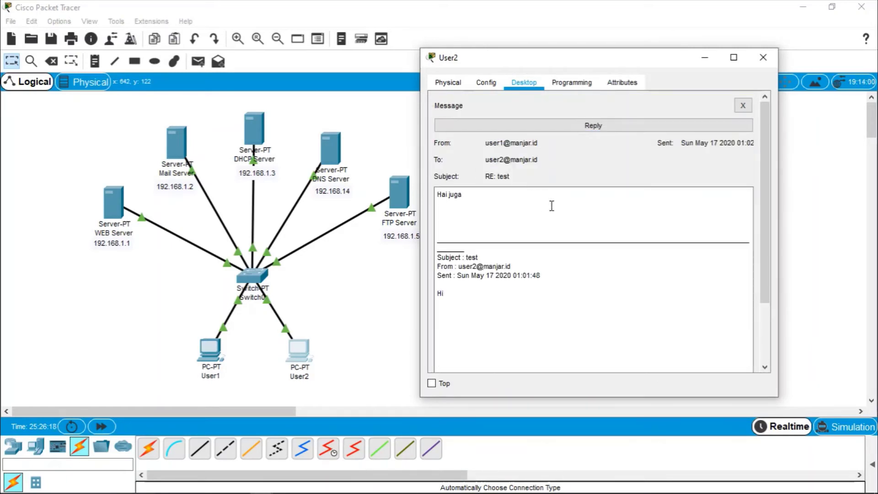
click(764, 59)
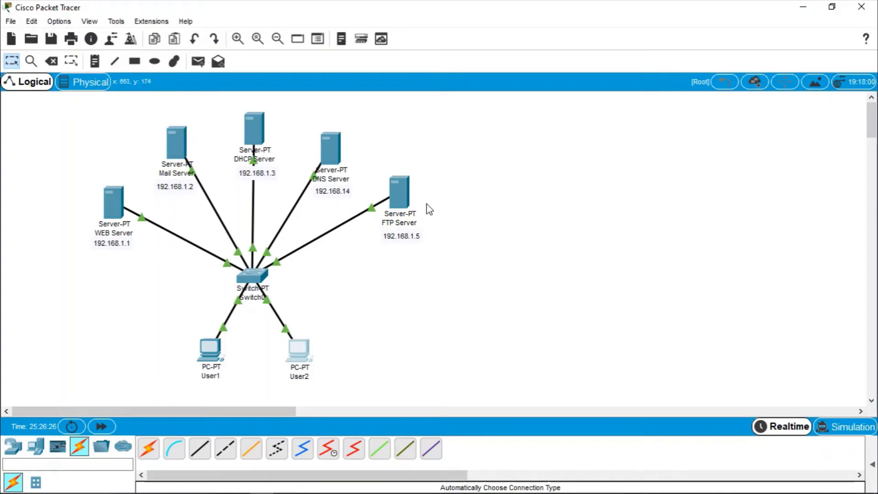
- Realign the 192.168.1.5 label beneath the FTP Server in the topology
click(392, 238)
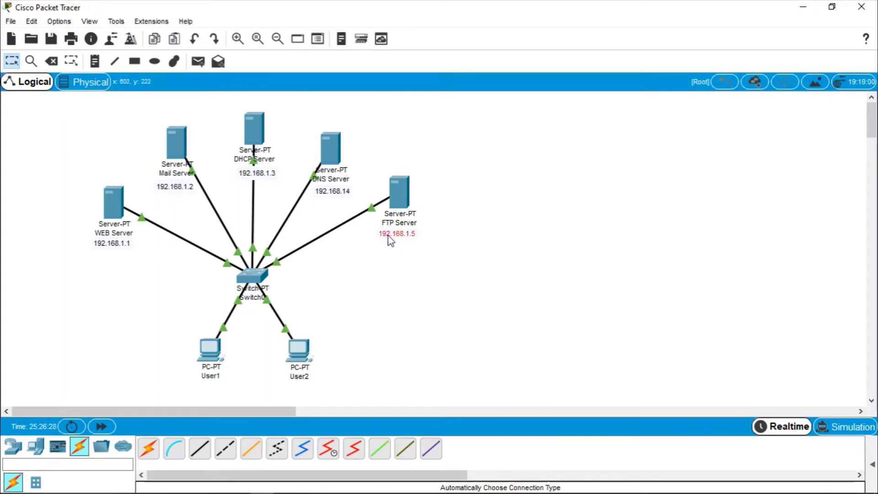
click(413, 308)
- Give the FTP Server the static IP address 192.168.1.5 with subnet mask 255.255.255.0
click(403, 199)
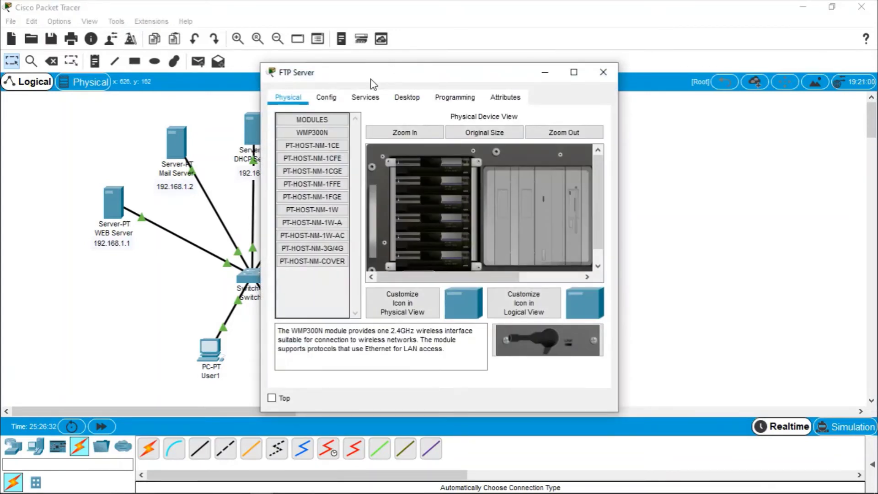
drag(372, 79, 549, 59)
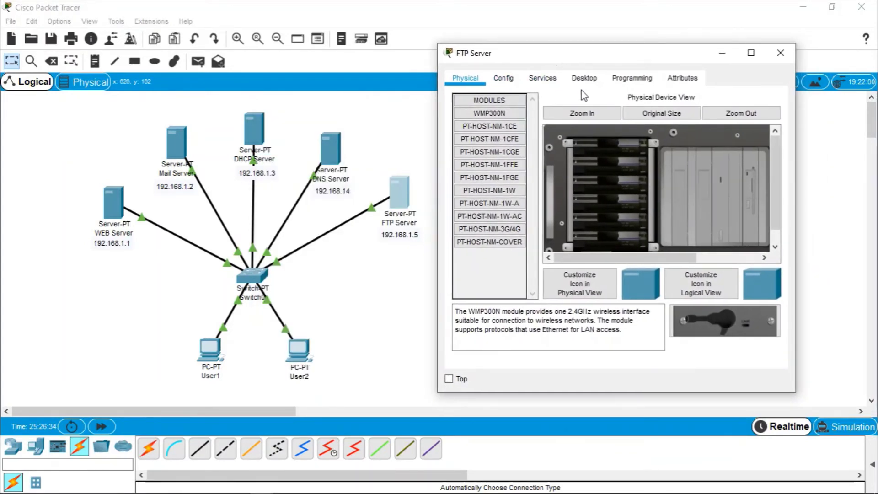
click(574, 81)
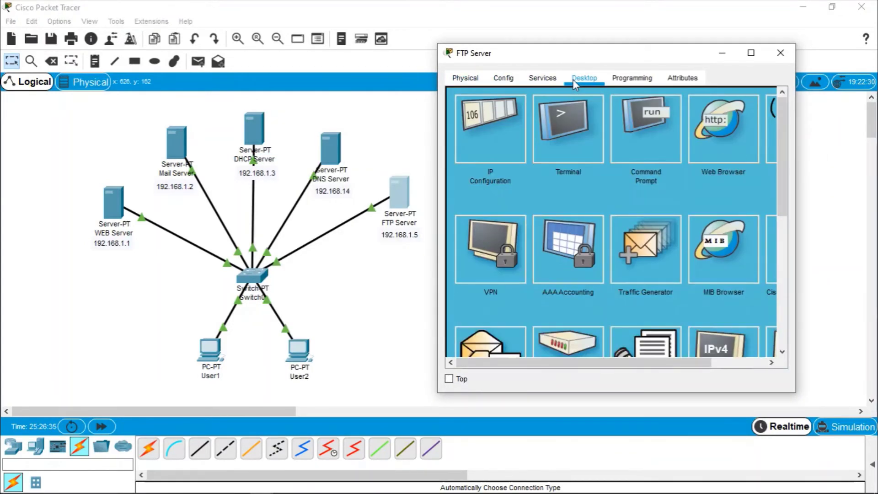
click(479, 133)
click(589, 152)
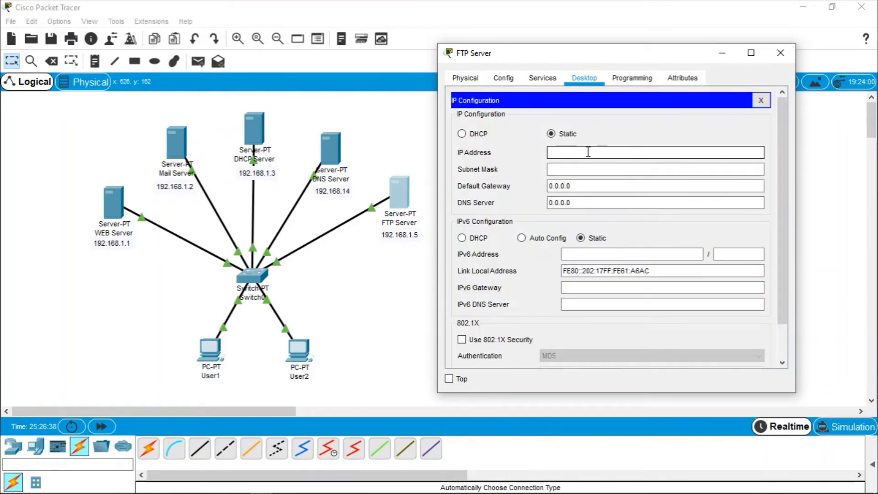
text(192.168.)
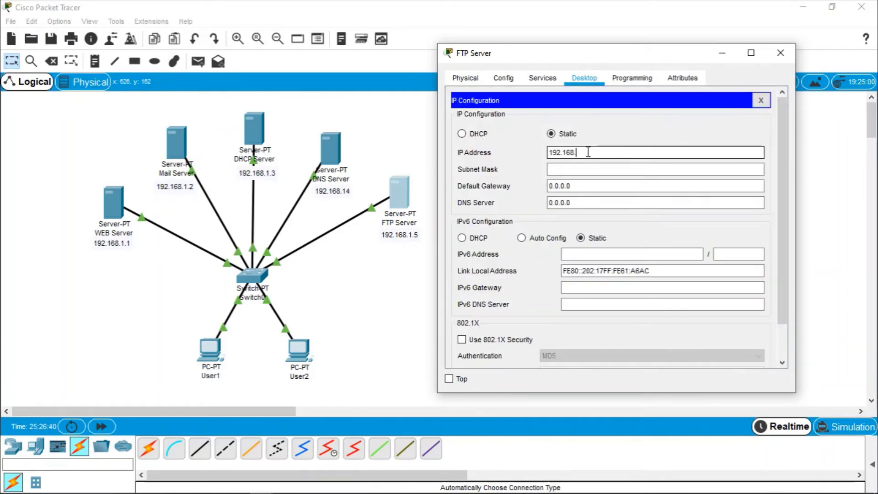
text(1.5)
click(567, 169)
- Set the FTP Server's default gateway to 192.168.1.6 and its DNS server to 192.168.1.4, and close the IP configuration
drag(592, 185, 475, 192)
text(192.168.)
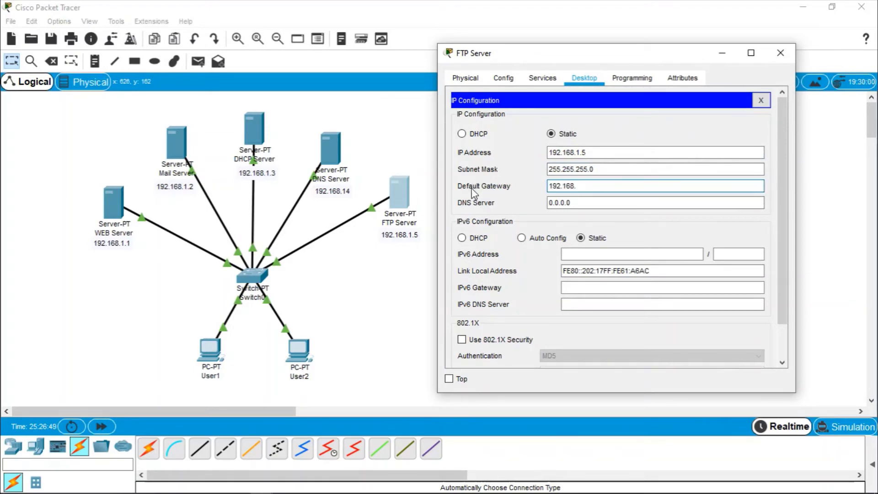
text(1.6)
key(Tab)
text(192.)
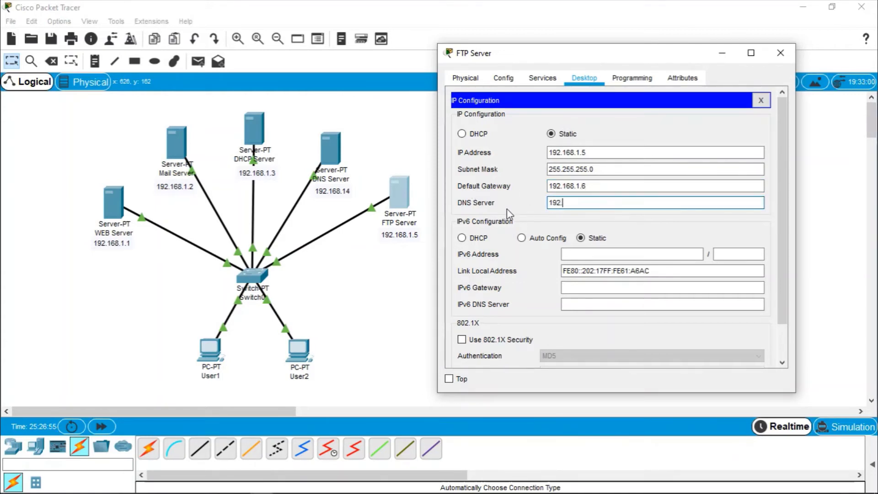
text(168.1.4)
click(628, 228)
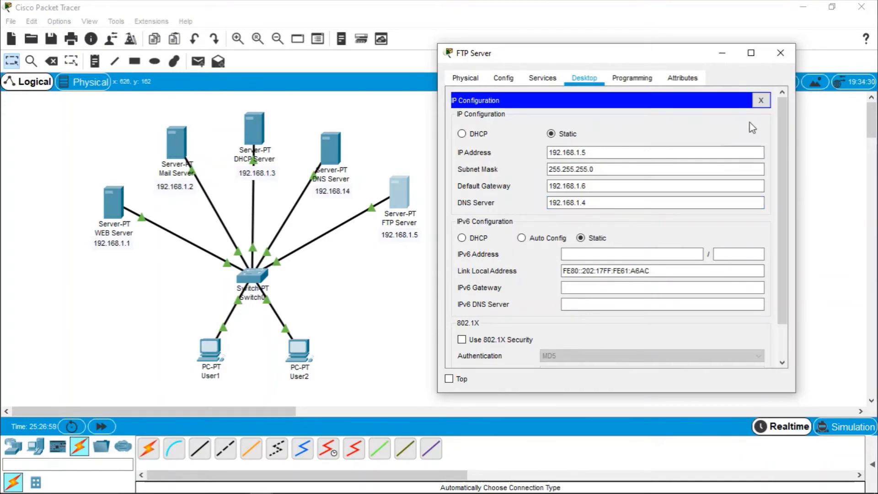
click(762, 100)
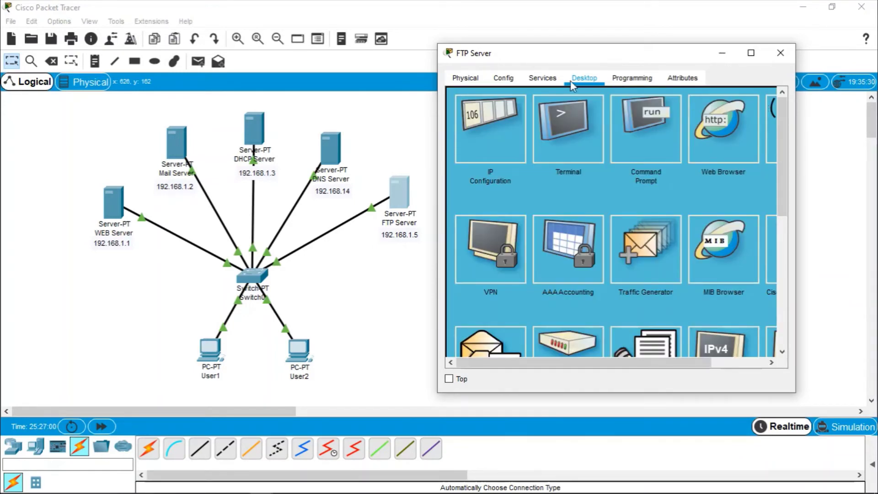
- Remove the default cisco user account from the FTP service on the FTP Server
click(542, 78)
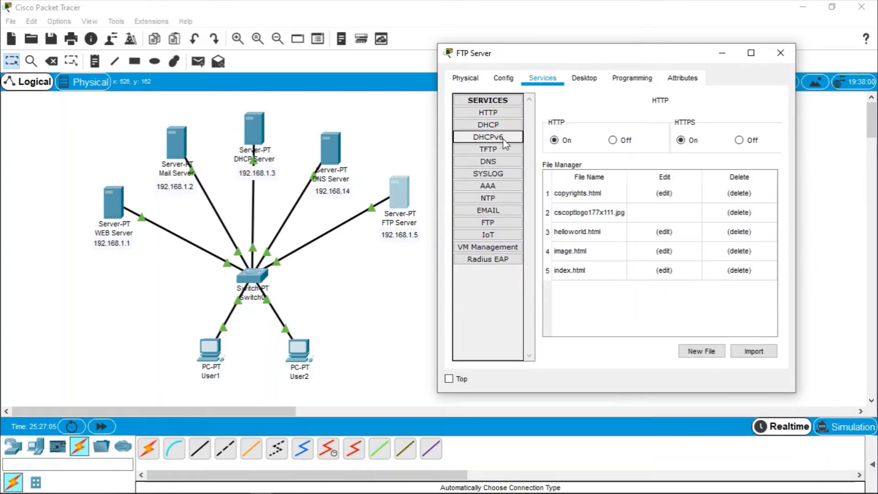
click(494, 223)
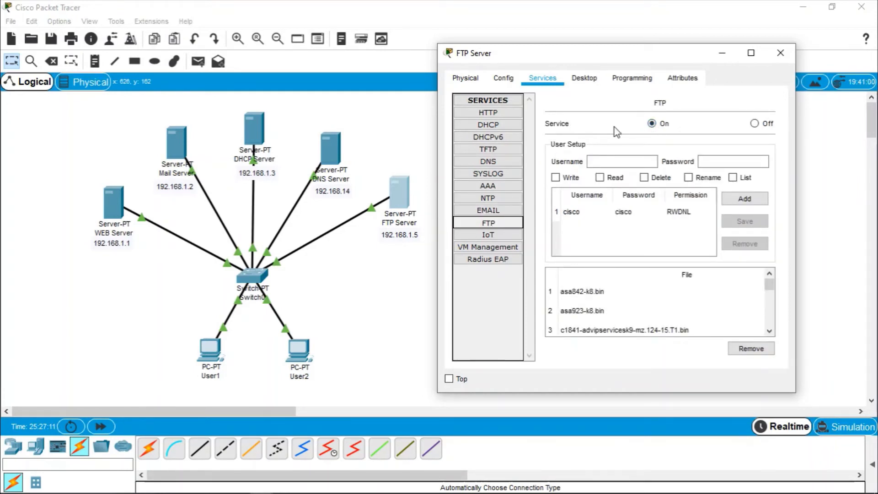
click(605, 160)
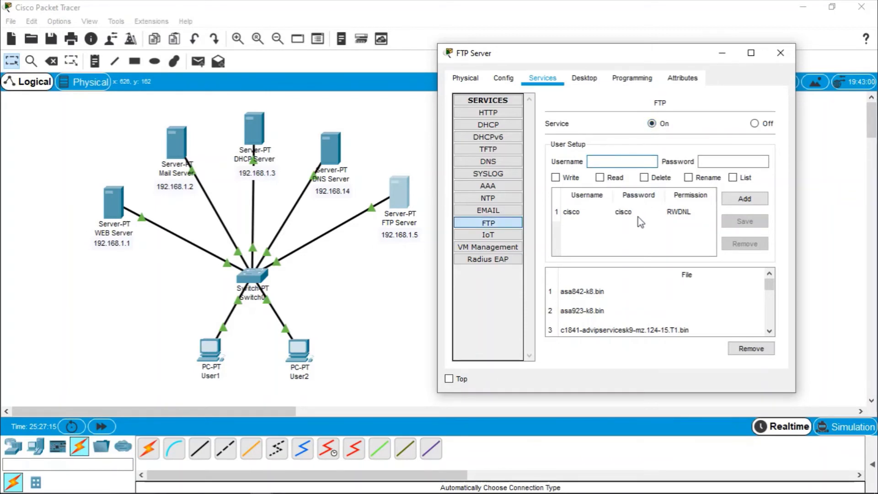
click(626, 216)
click(745, 243)
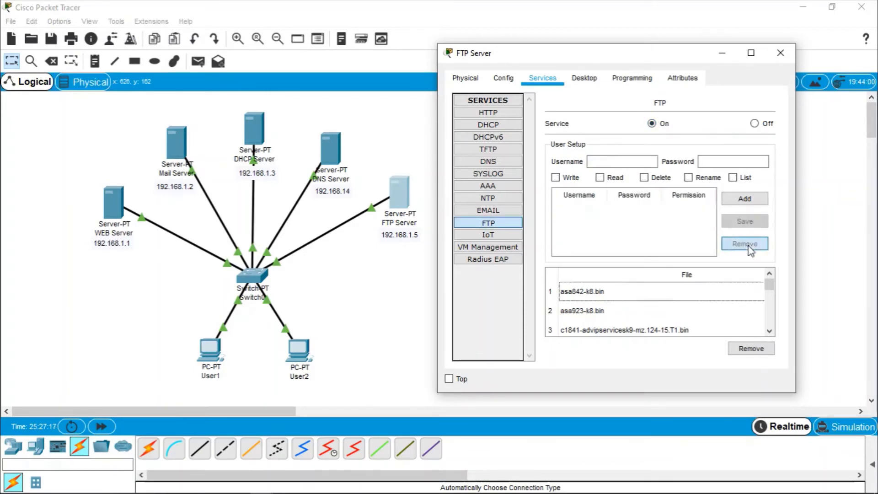
- Add the FTP user User1 with its account password and Write, Read, Delete, Rename and List permissions
click(620, 165)
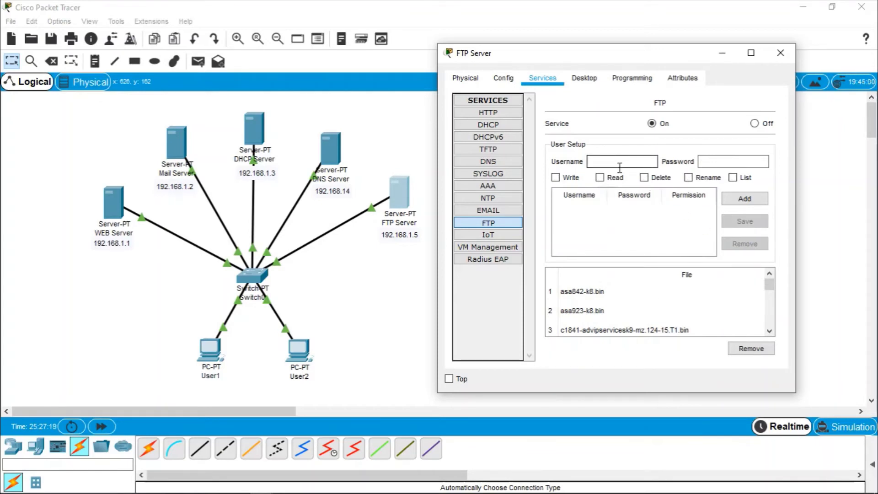
text(User1)
click(733, 162)
text(123)
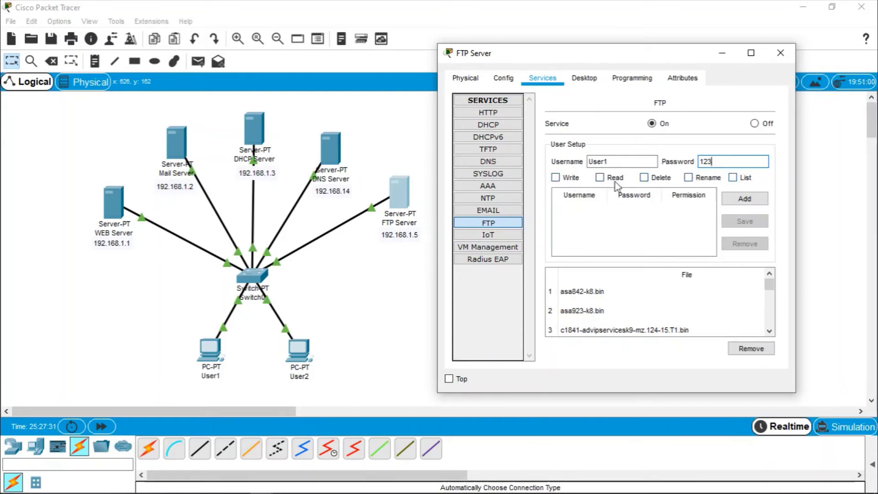
click(557, 179)
click(599, 178)
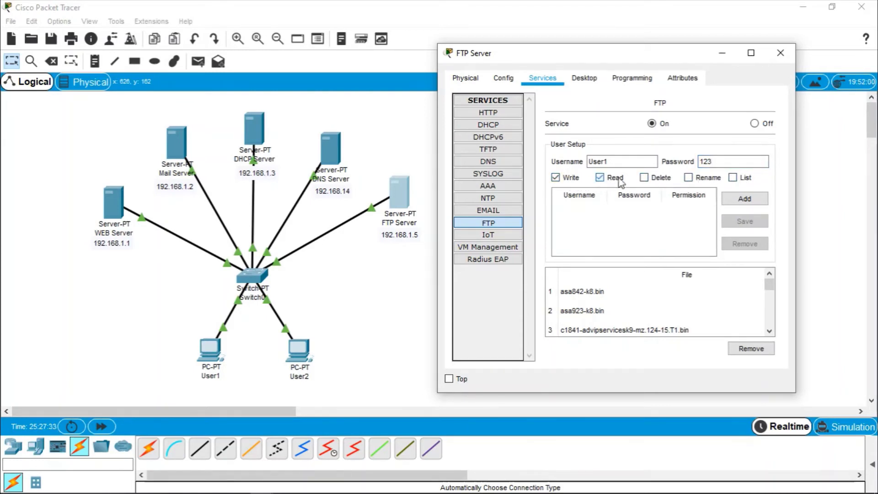
click(644, 178)
click(689, 178)
click(733, 178)
click(746, 201)
- Add the FTP user User2 with its account password and Write, Read, Delete, Rename and List permissions, and close the FTP Server window
click(649, 161)
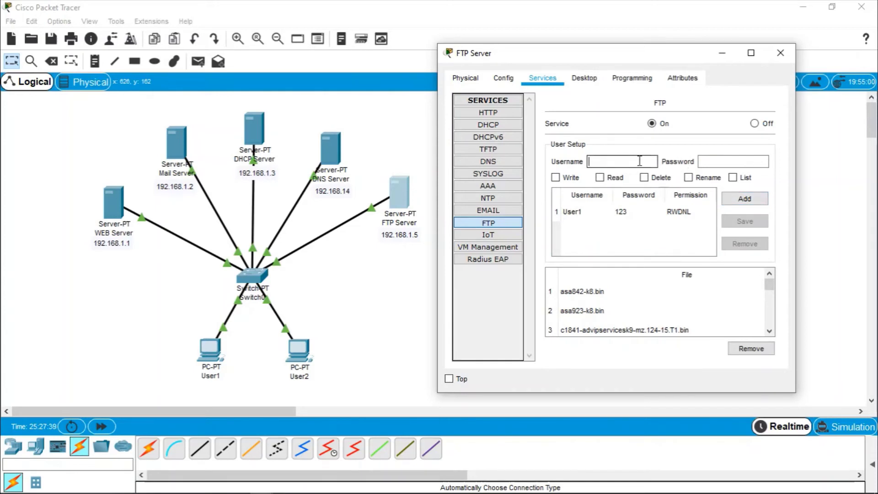
text(User2)
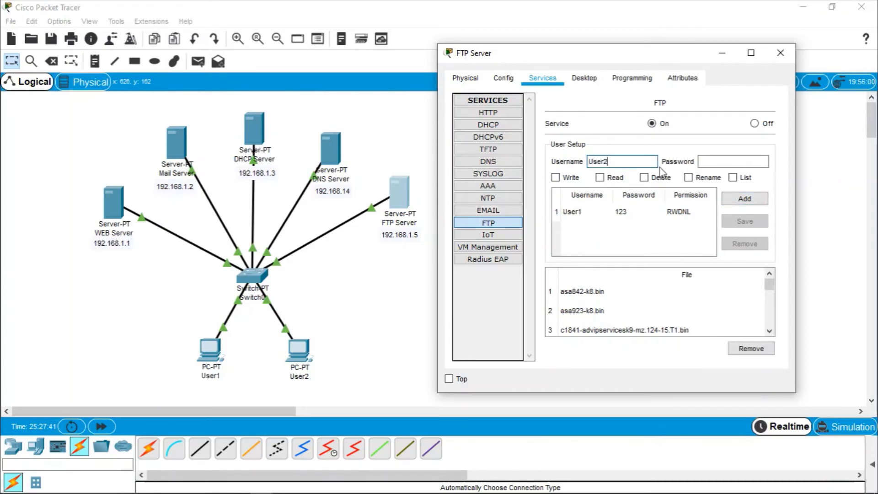
click(727, 160)
text(321)
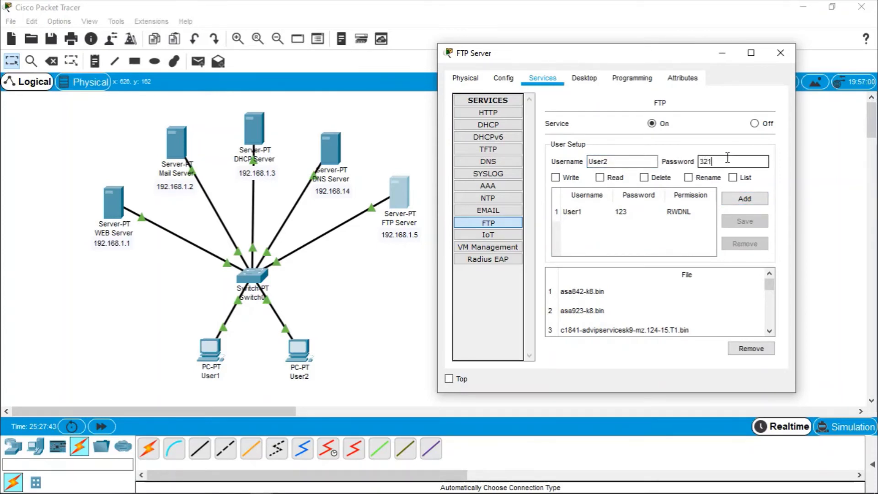
click(556, 178)
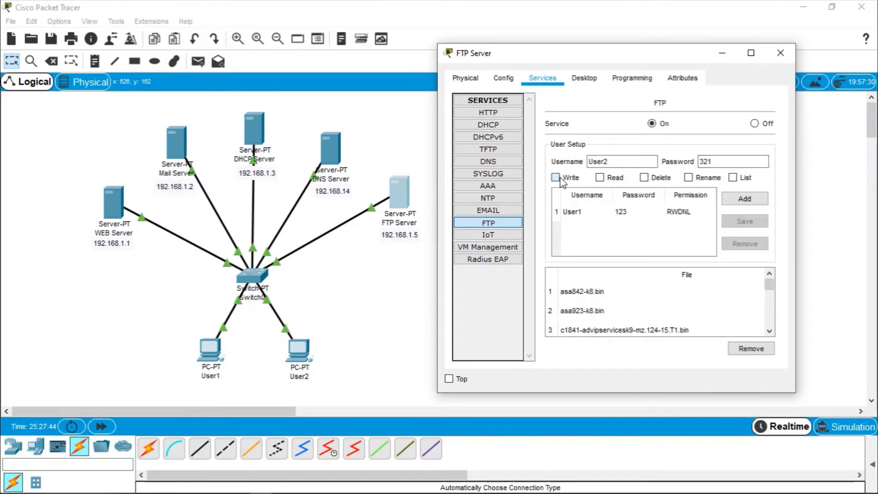
click(601, 178)
click(688, 178)
click(733, 177)
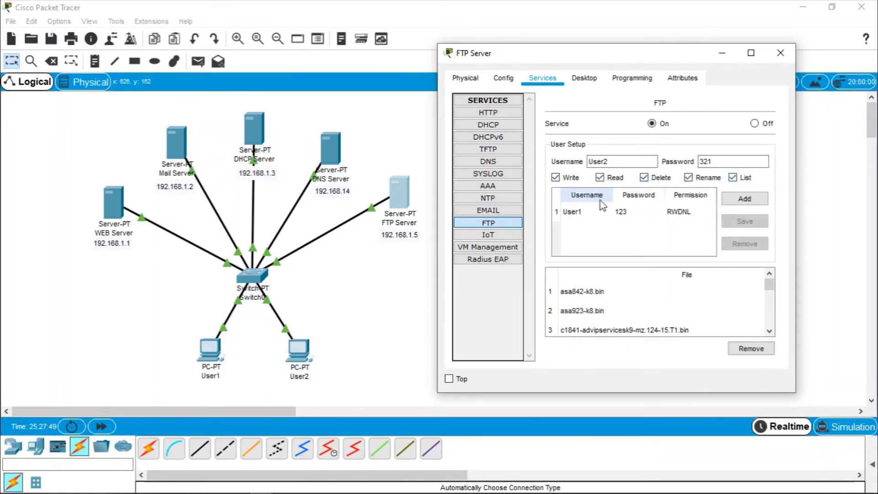
click(744, 200)
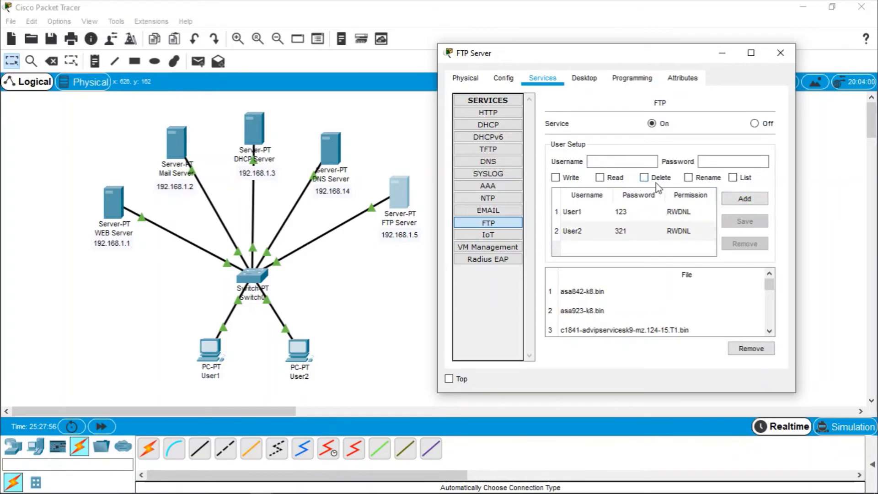
click(780, 53)
- Open the command prompt on the User1 PC and move its window clear of the network diagram
click(214, 351)
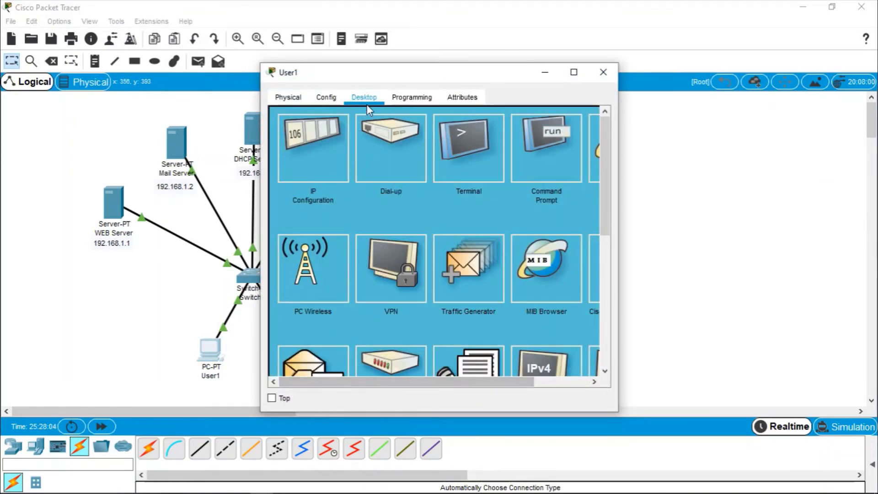
click(333, 102)
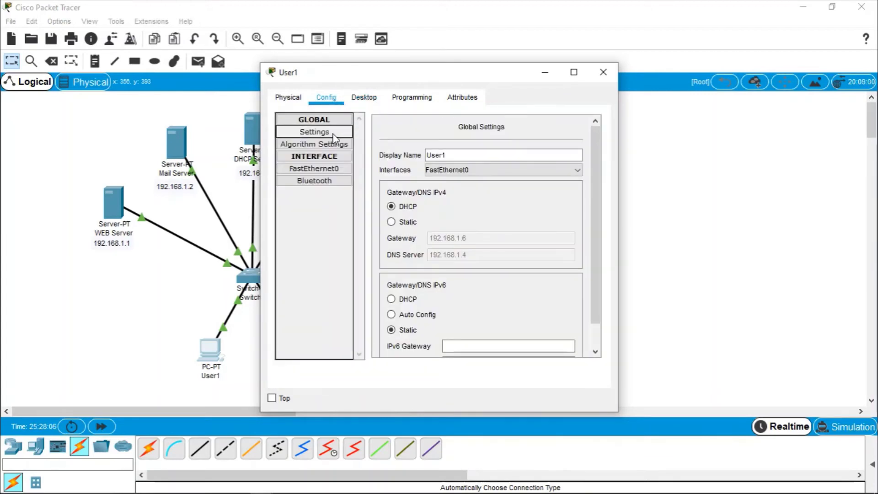
click(362, 99)
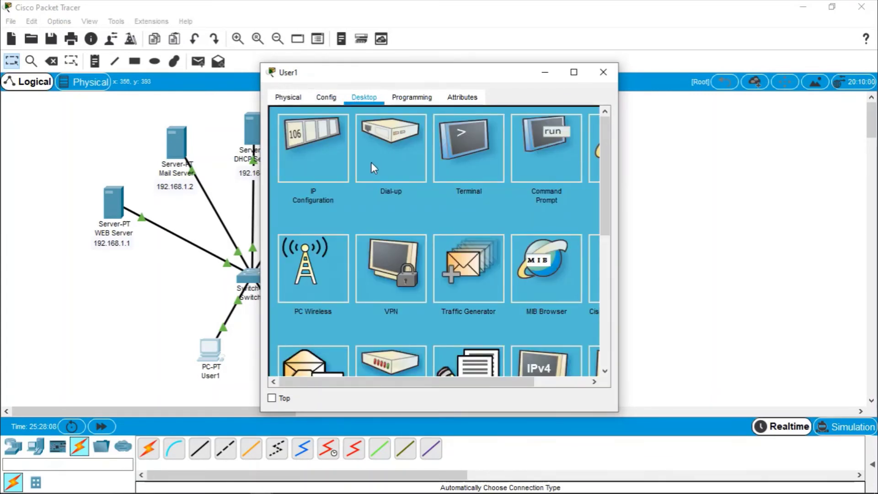
mouse_move(383, 383)
mouse_down()
mouse_move(430, 393)
mouse_move(376, 392)
mouse_up()
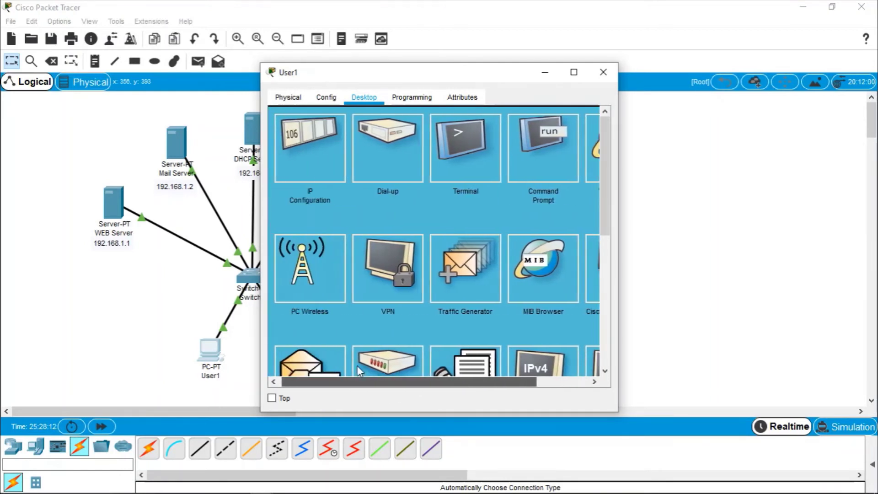
click(559, 144)
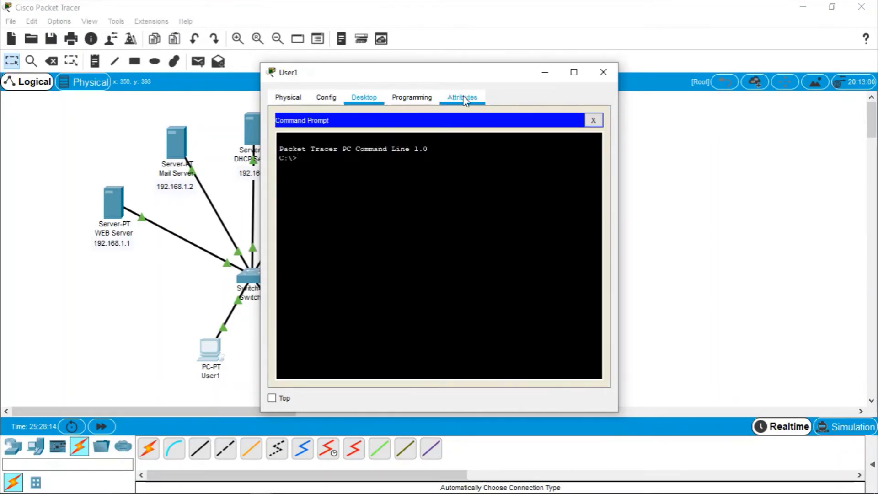
drag(415, 80, 583, 56)
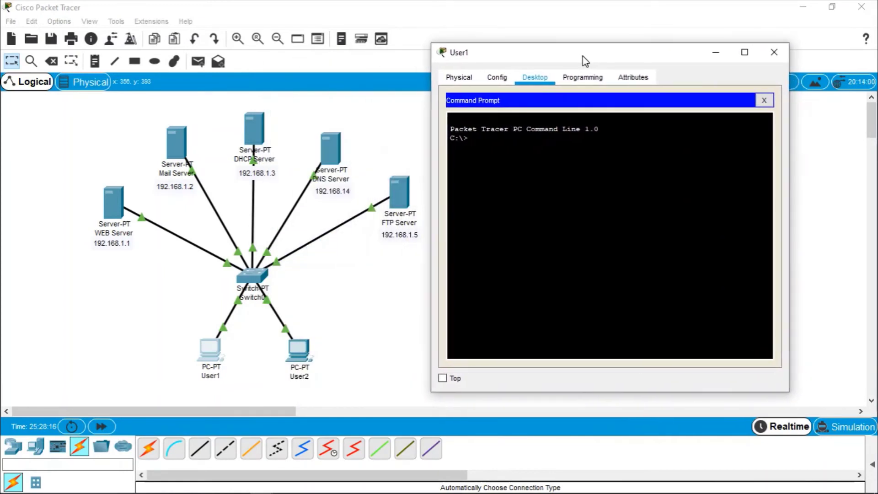
- Try to connect to the FTP server at 192.168.1.5 and log in with the username user1
text(ftp)
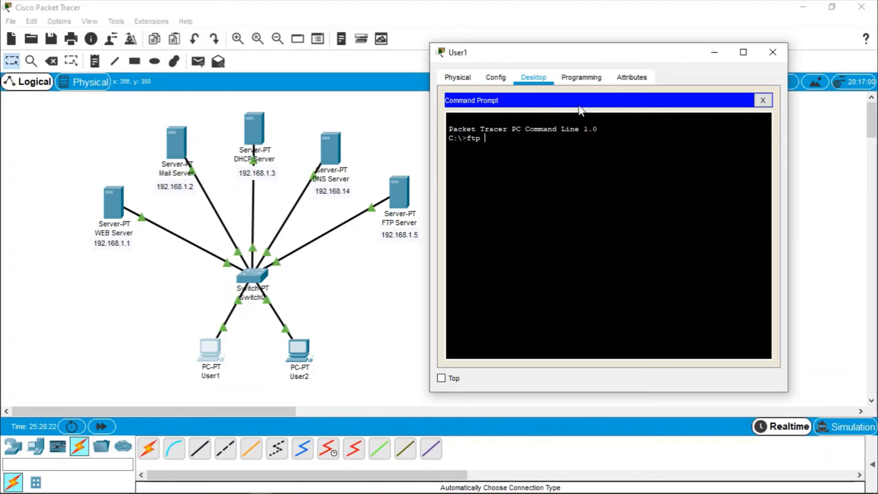
text( 192.168.1.5)
key(Return)
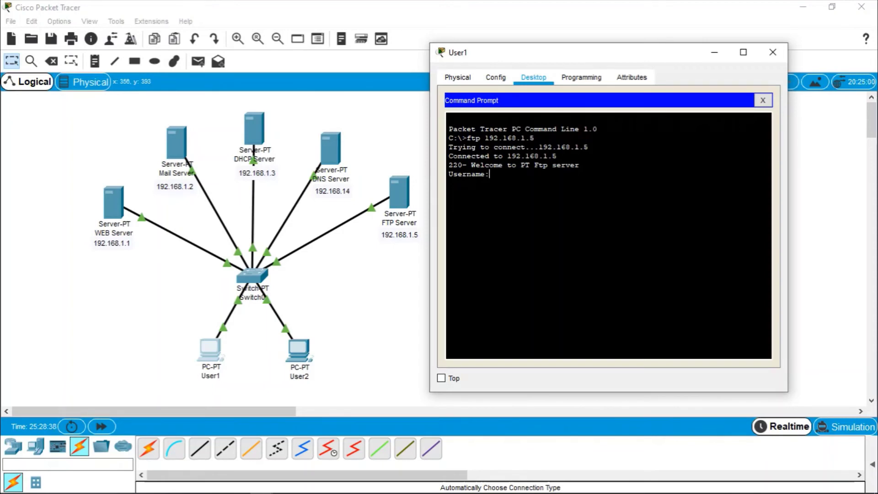
text(user1)
key(Return)
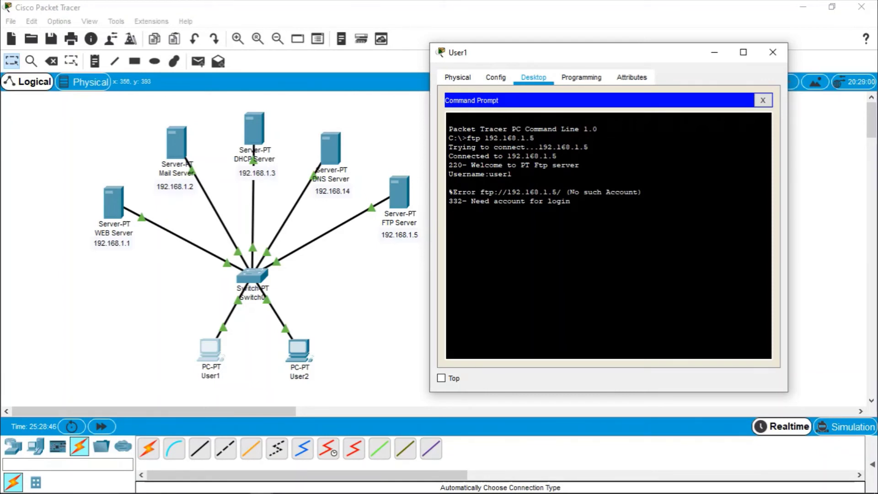
text(User1)
key(Return)
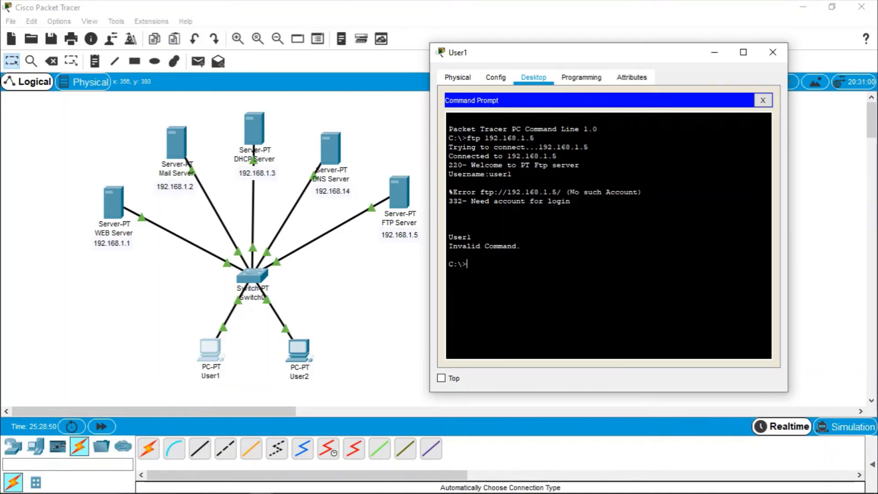
- Connect to the FTP server at 192.168.1.5 and log in as User1 with the account password
text(ftp 192.168.1.5)
key(Return)
text(User1)
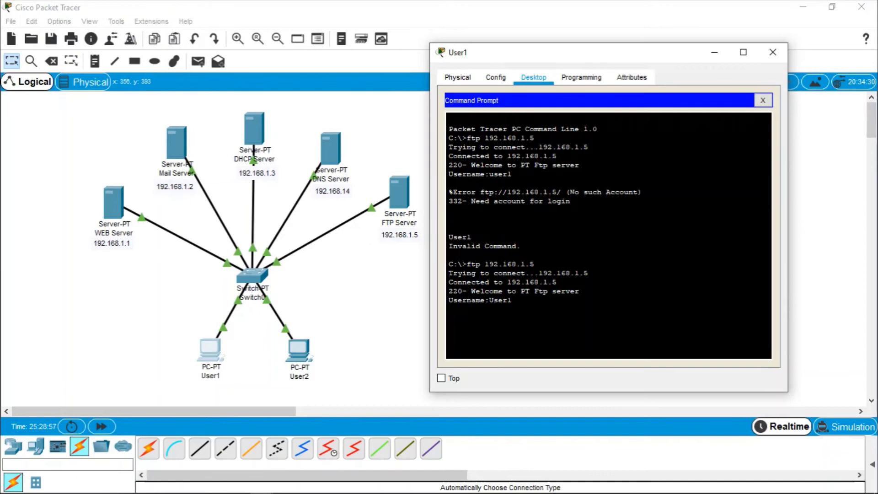
key(Return)
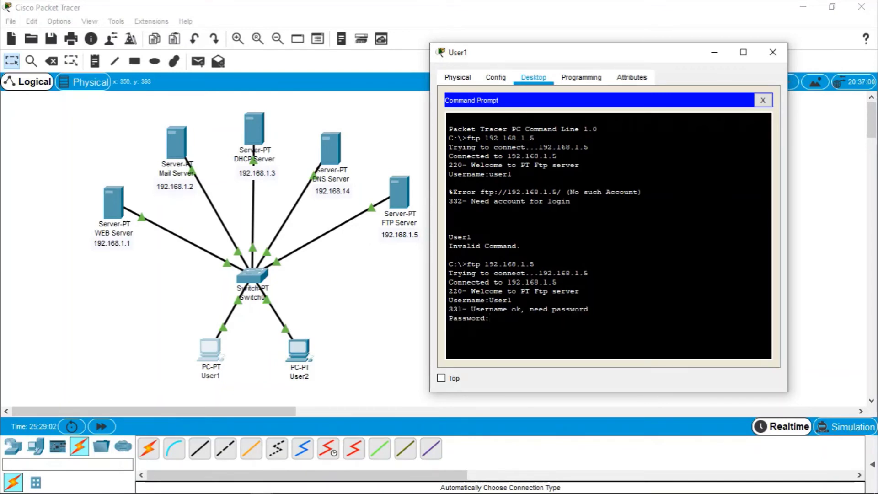
key(Return)
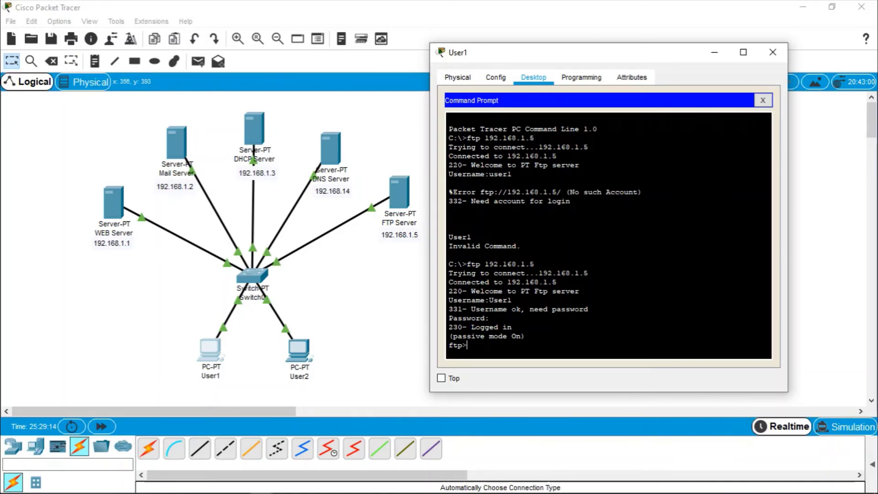
- List the files stored on the FTP server with the dir command and look through the listing
text(dir)
key(Return)
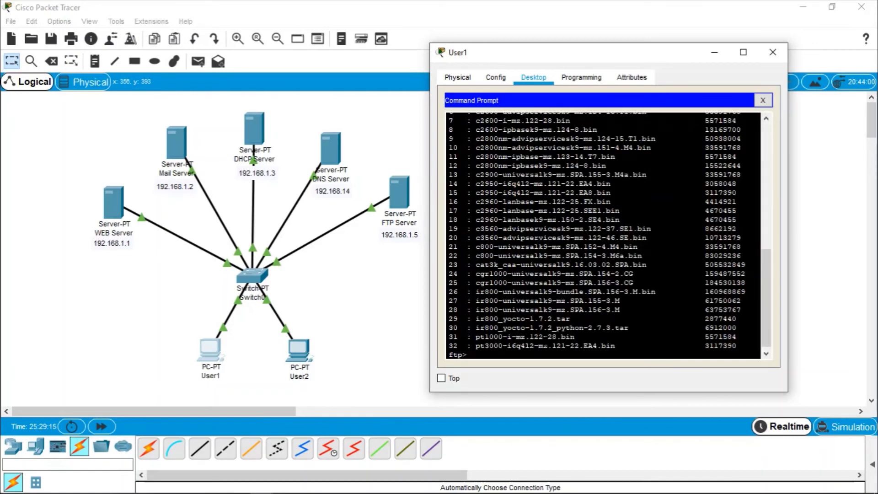
drag(767, 266, 790, 317)
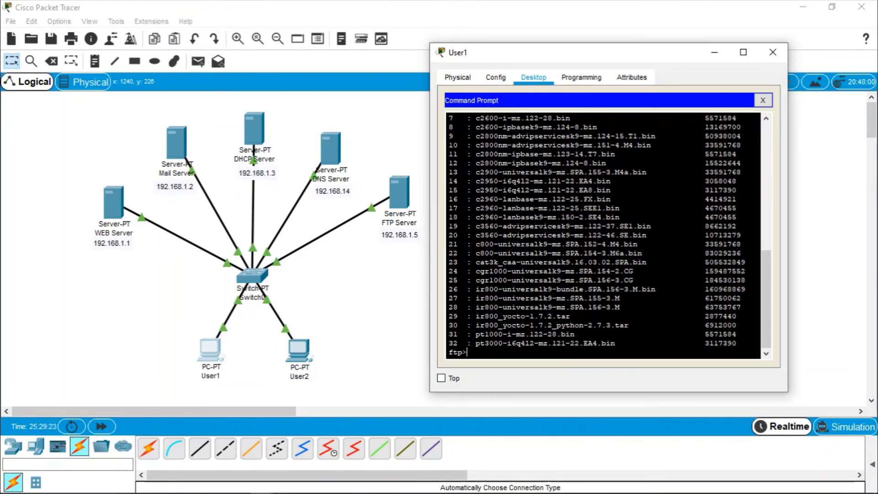
- Quit the FTP session and list the local files on the User1 PC's C: drive with dir
text(quit)
key(Return)
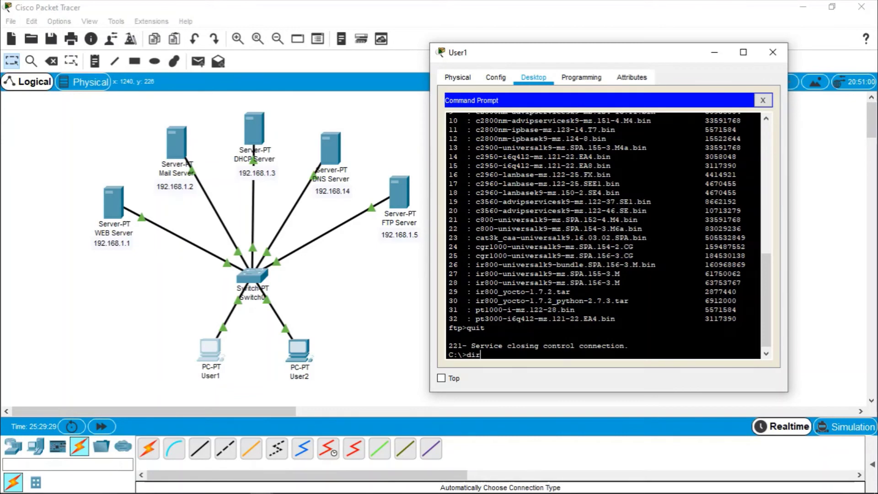
text(dir)
key(Return)
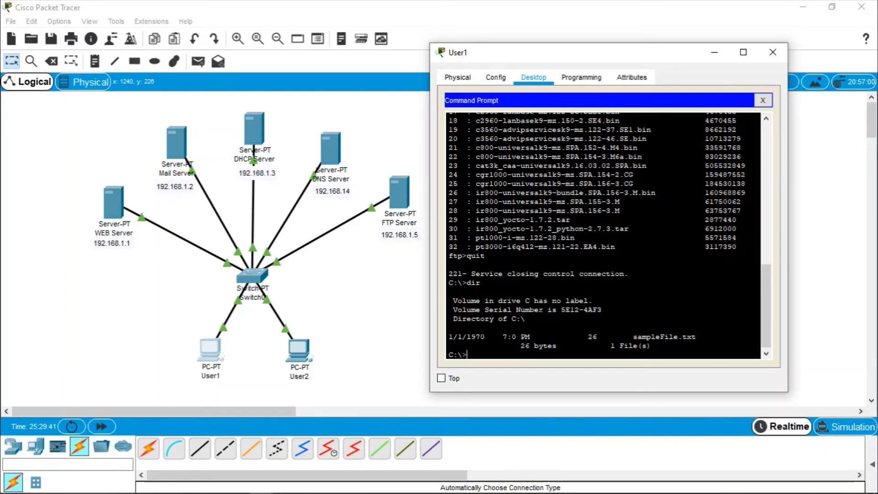
- Reconnect to the FTP server at 192.168.1.5 and log in as User2 with the account password
text(ftp 192.168.1.5)
key(Return)
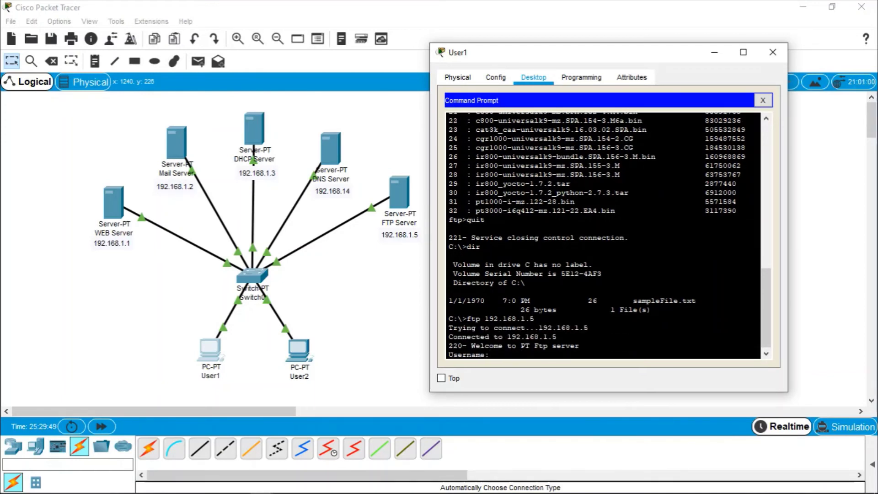
text(User2)
key(Return)
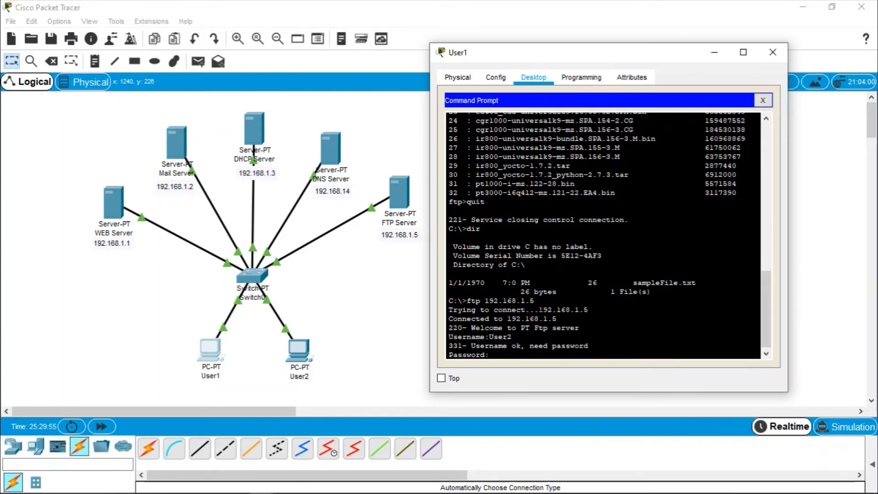
key(Return)
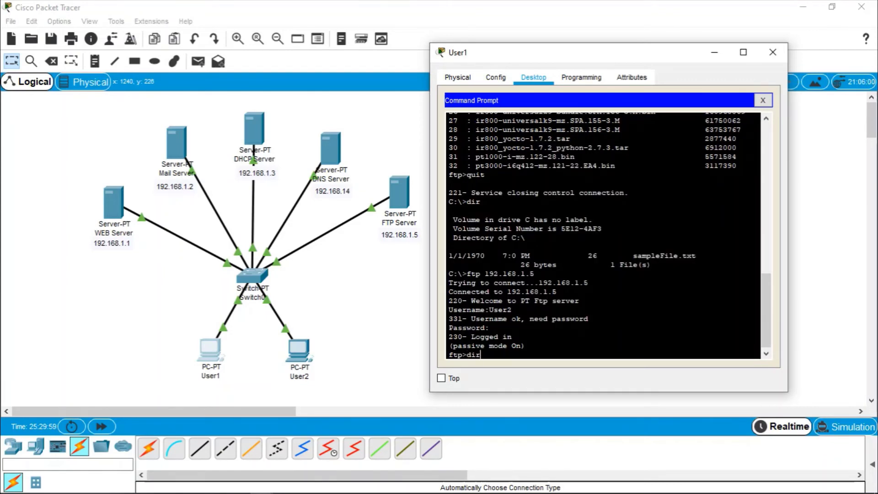
- List the FTP server's files under the User2 login, and quit the FTP session and the command prompt
text(dir)
key(Return)
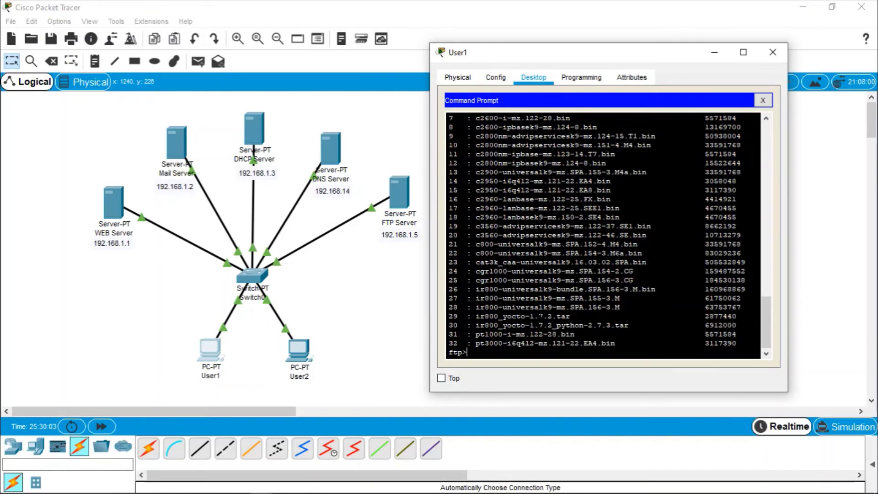
text(quit)
key(Return)
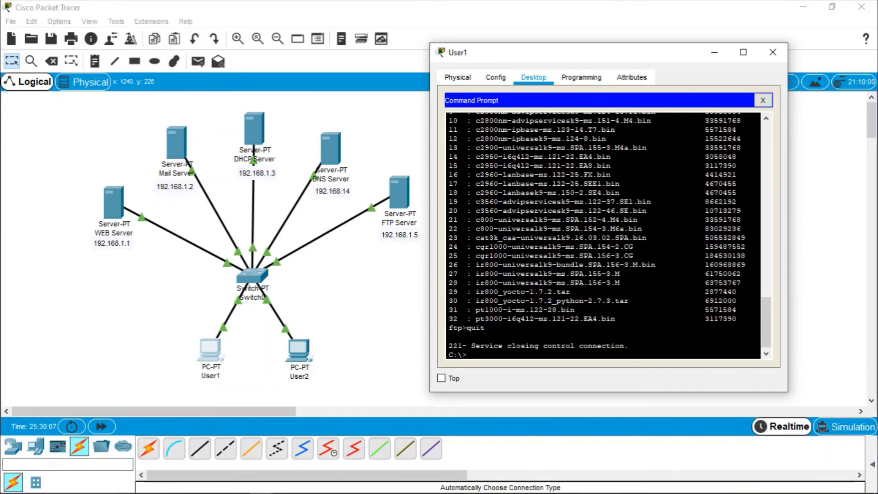
scroll(604, 236, up, 7)
scroll(604, 236, down, 7)
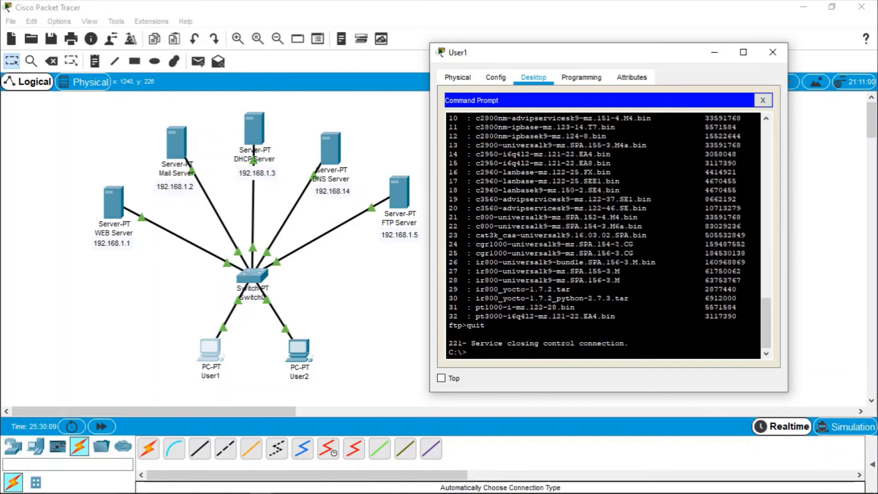
scroll(604, 236, up, 7)
scroll(604, 236, down, 7)
click(763, 100)
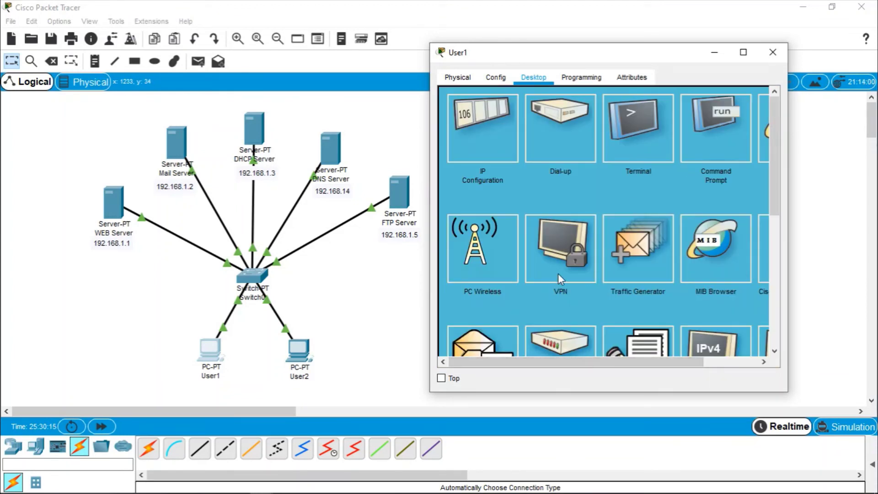
- Create a text file containing "Hai" in User1's Text Editor, save it as transfer, and close the editor
scroll(558, 274, down, 3)
scroll(572, 229, up, 3)
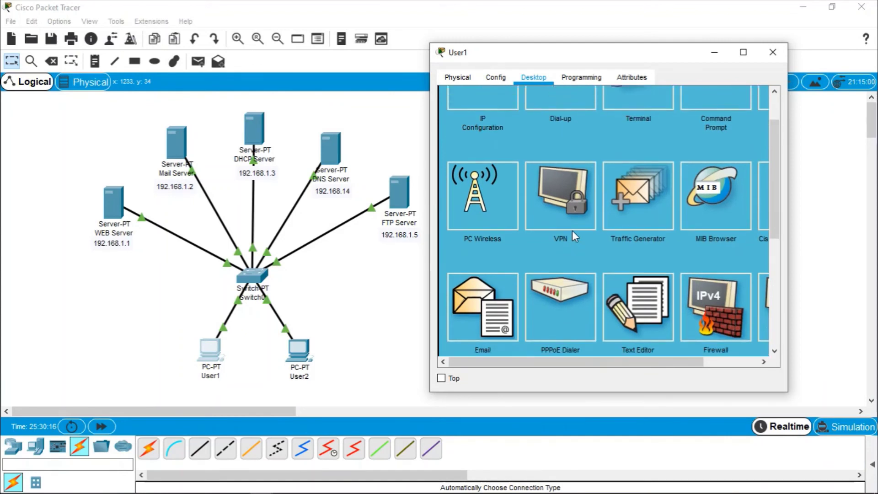
scroll(572, 230, down, 4)
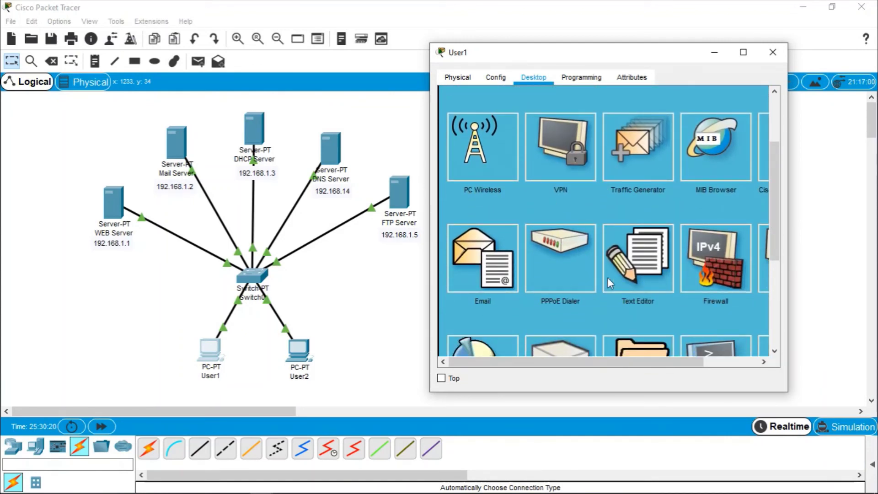
click(639, 260)
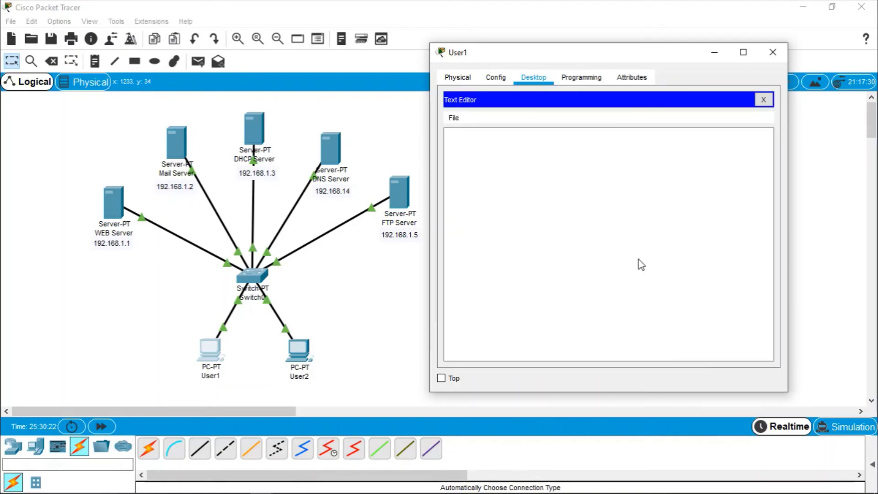
click(566, 193)
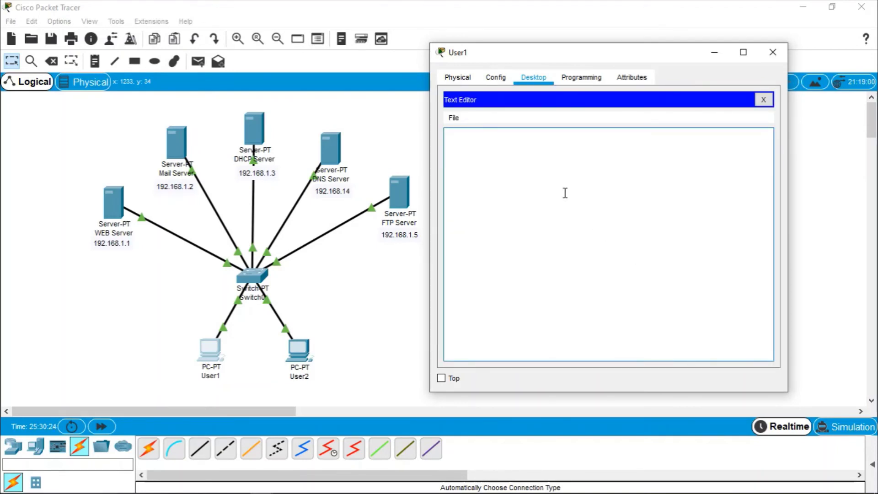
text(Hai)
key(ctrl+s)
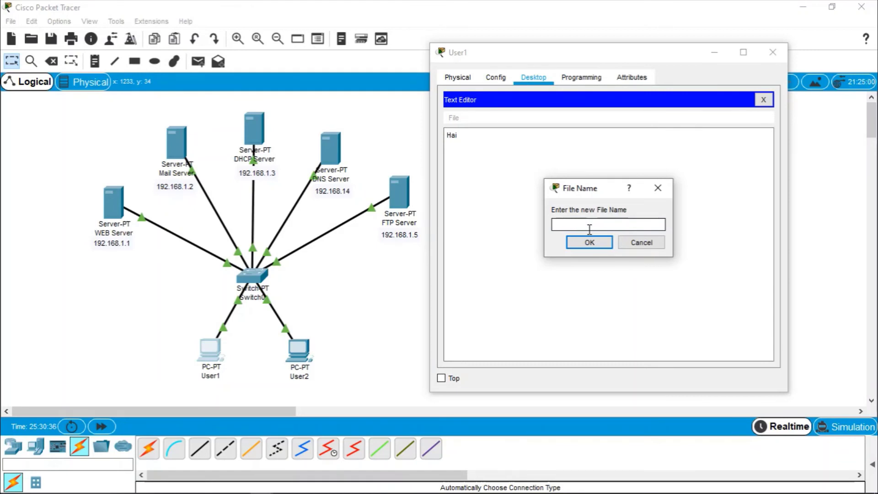
text(transfer)
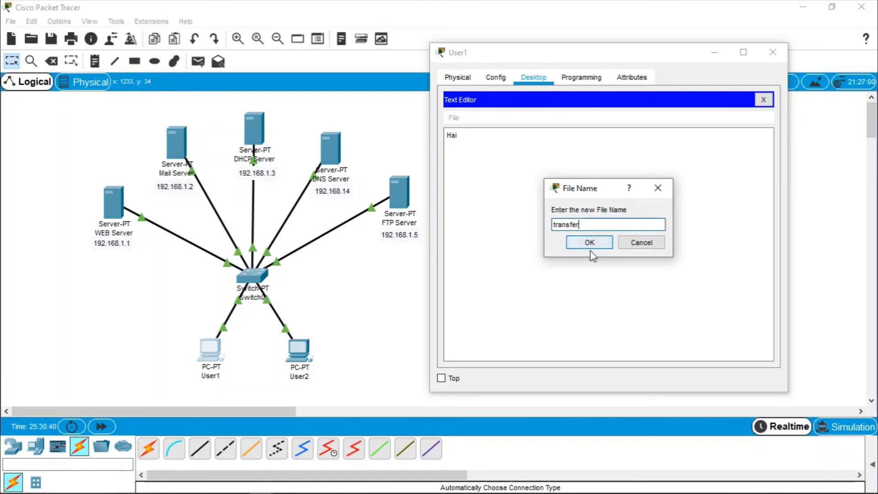
click(590, 242)
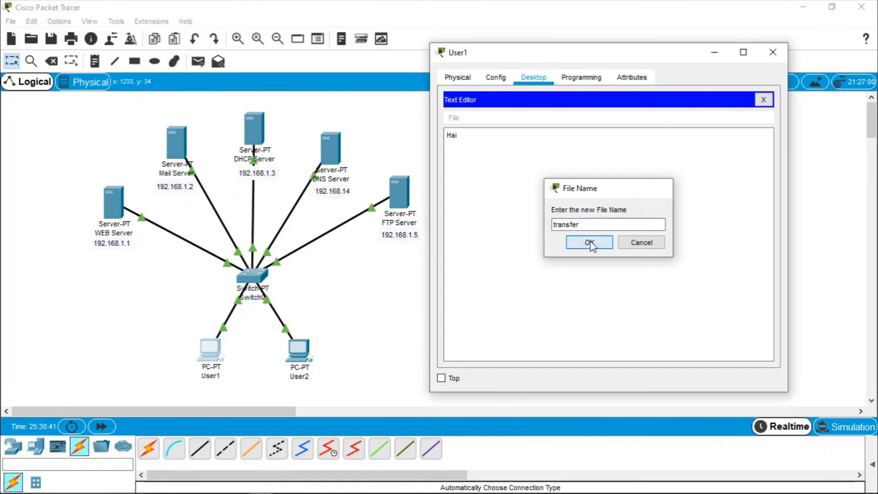
click(763, 100)
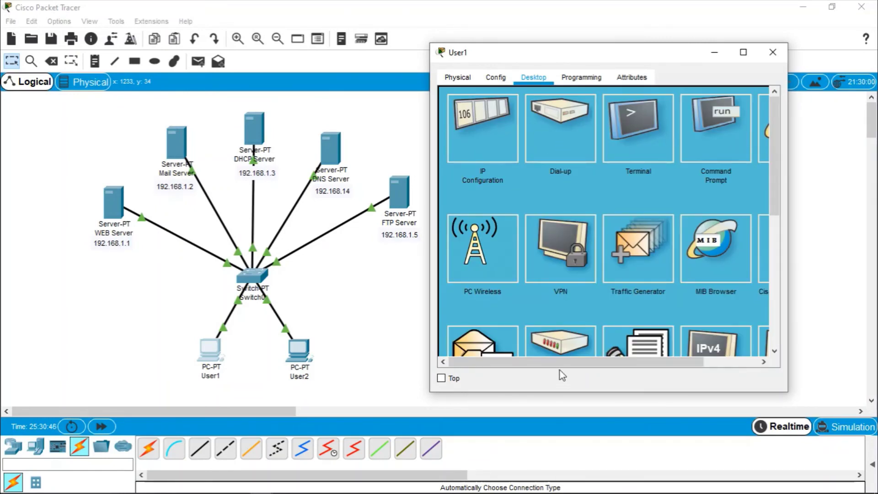
- Open the command prompt on User1 and list the PC's local files with dir to check for transfer.txt
drag(573, 362, 595, 365)
click(661, 122)
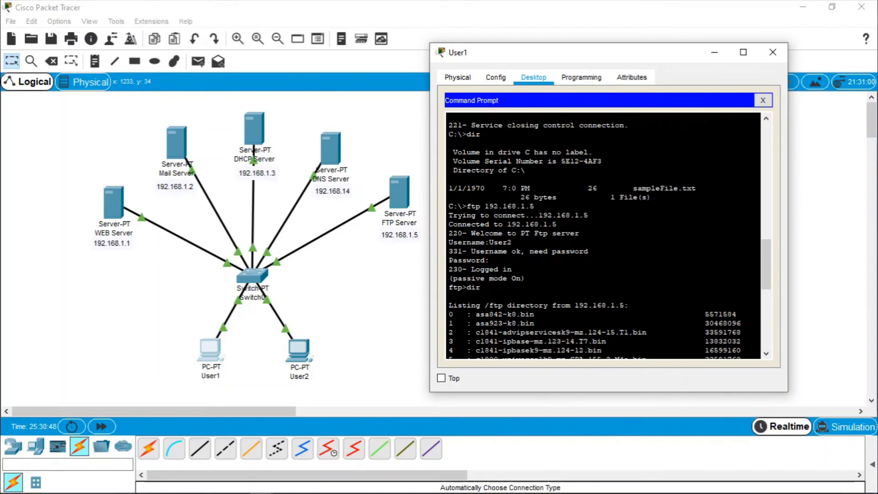
text(dir)
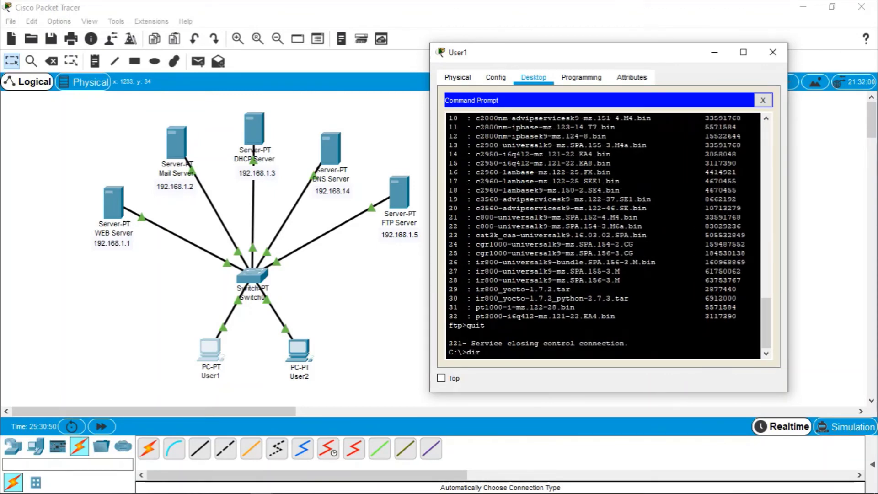
key(Return)
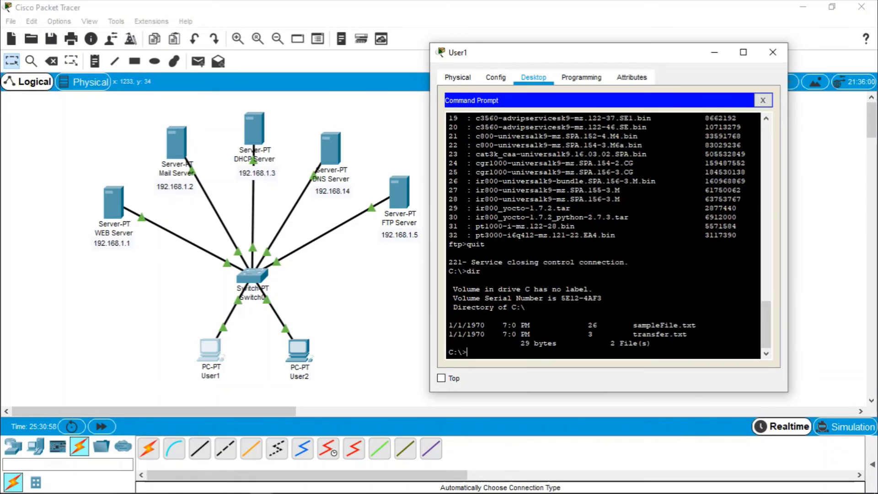
mouse_move(692, 335)
mouse_down()
mouse_move(654, 326)
mouse_move(640, 335)
mouse_move(448, 334)
mouse_move(701, 334)
mouse_up()
- List the local files on User2's C: drive with dir in its command prompt, and close the User2 window
click(302, 352)
click(304, 355)
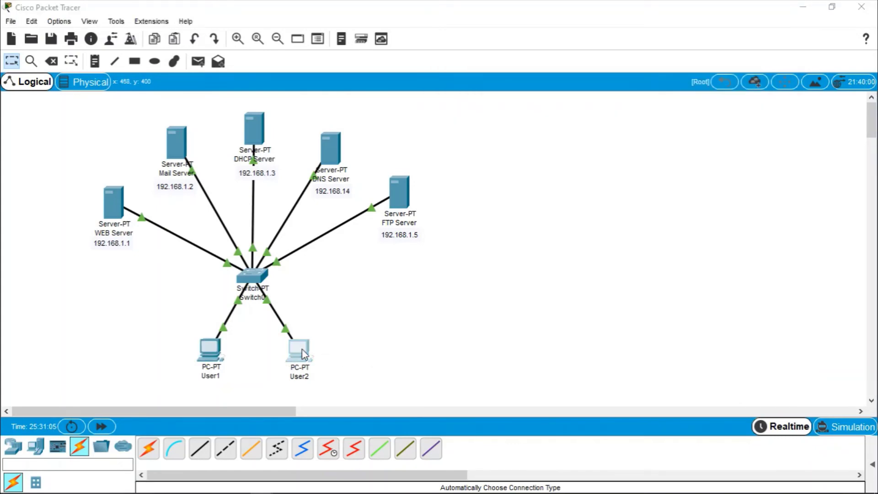
click(567, 146)
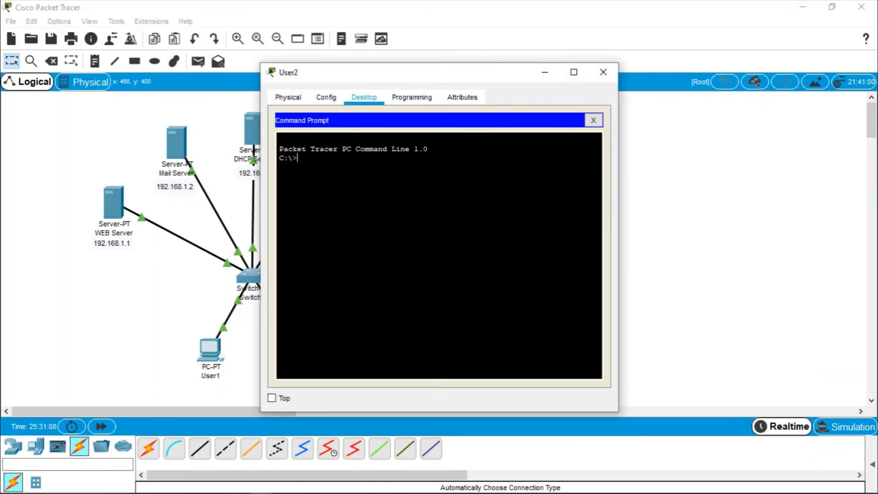
text(dir)
key(Return)
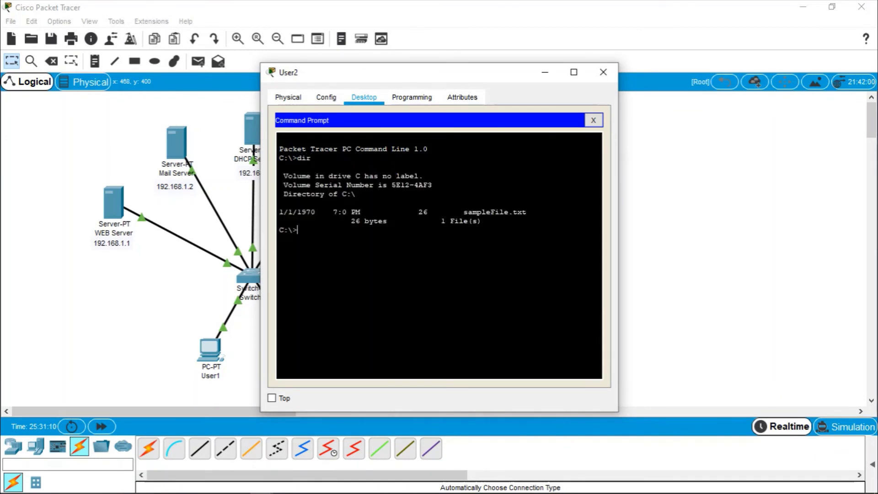
drag(353, 221, 387, 221)
click(379, 221)
click(608, 74)
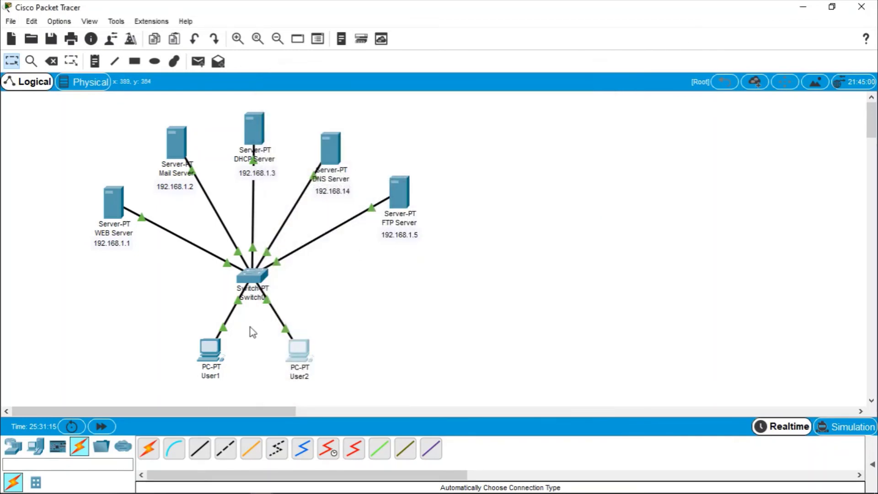
- Connect from User1's command prompt to the FTP server at 192.168.1.5 and log in as User1 with the account password
click(211, 352)
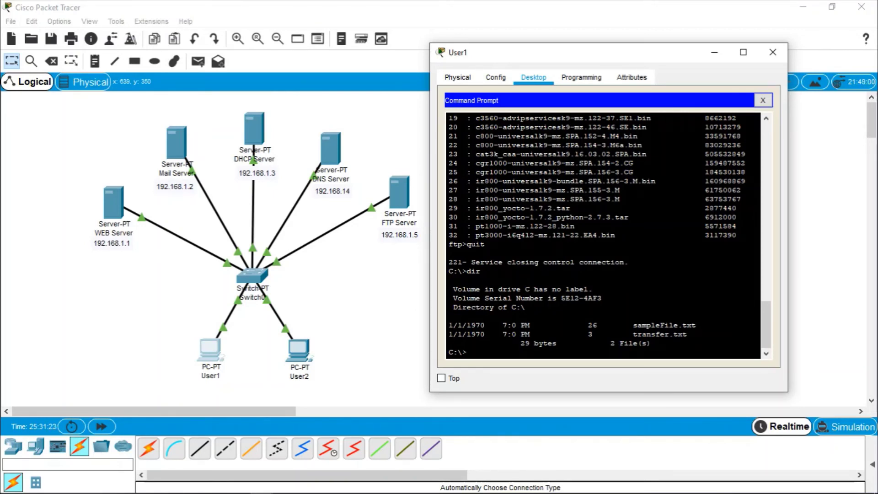
text(ftp 192.168.1.5)
key(Return)
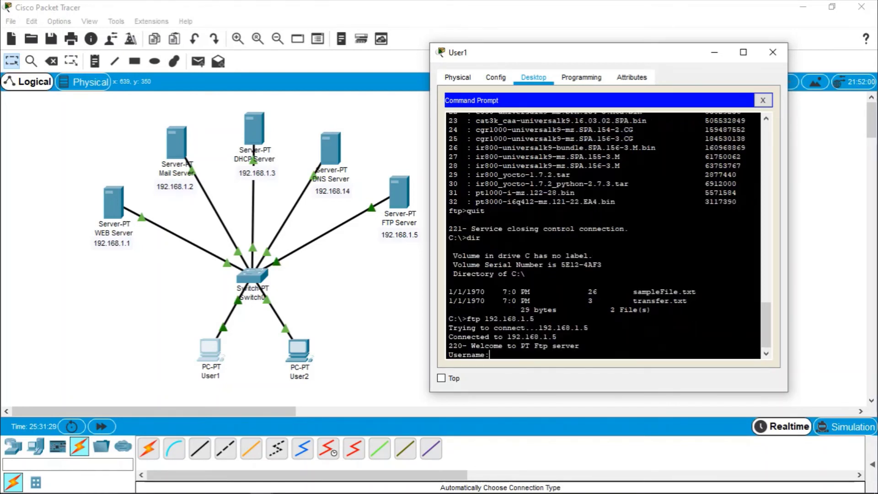
text(User1)
key(Return)
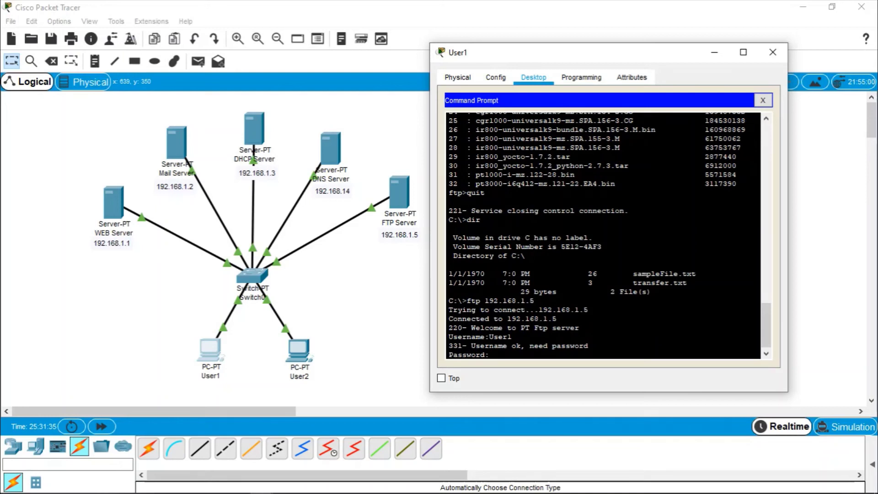
key(Return)
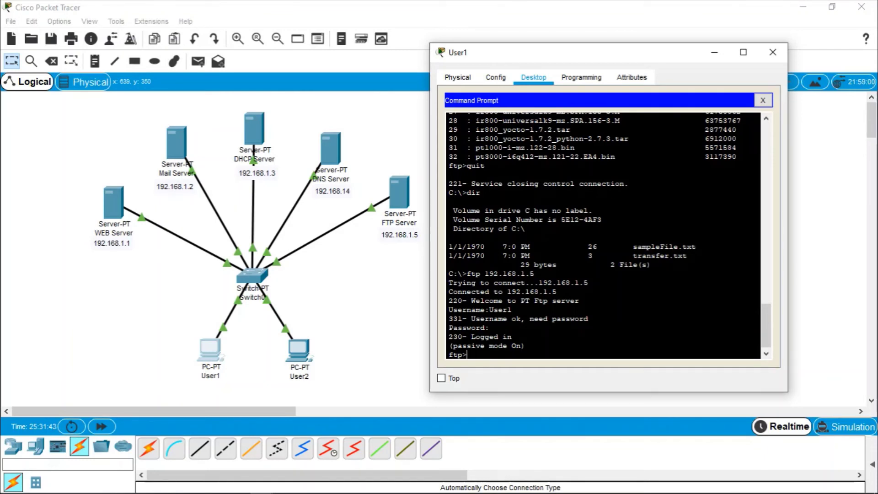
- Upload transfer.txt to the FTP server with put, and check the server's file listing with dir before closing the User1 window
text(put transfer.txt)
key(Return)
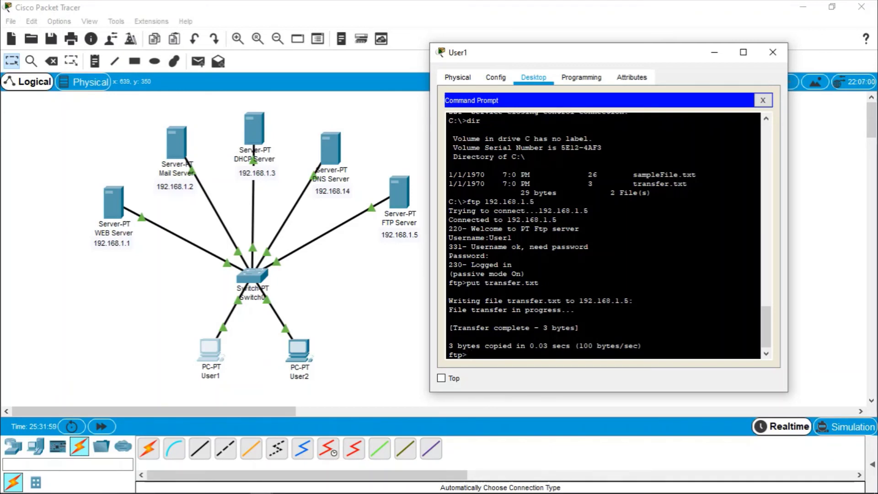
text(dir)
key(Return)
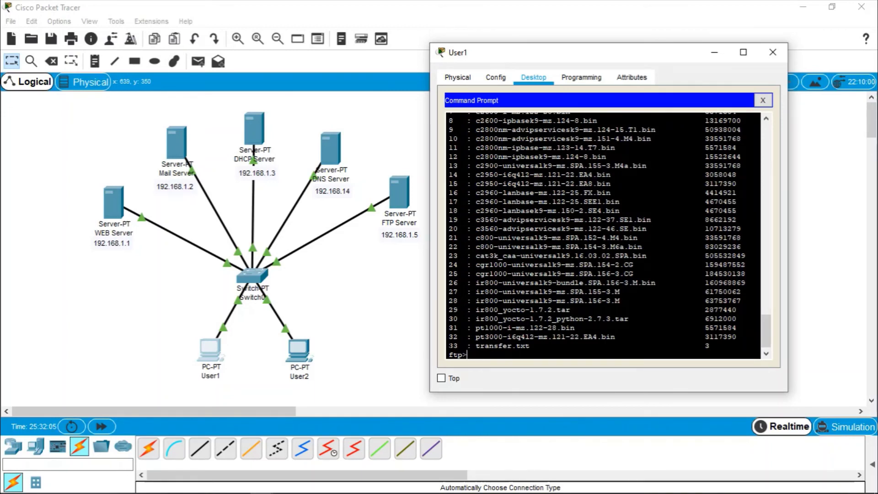
drag(448, 346, 547, 346)
drag(448, 346, 710, 346)
scroll(710, 346, up, 4)
scroll(604, 236, up, 7)
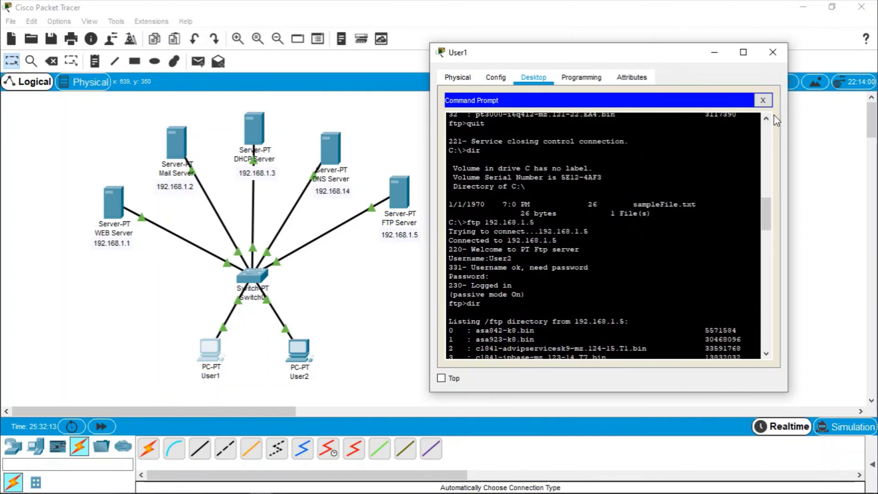
click(763, 101)
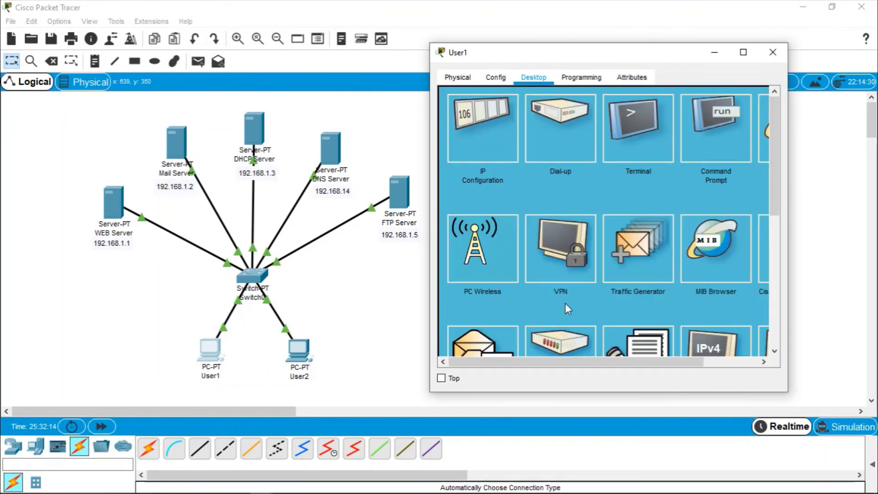
click(773, 52)
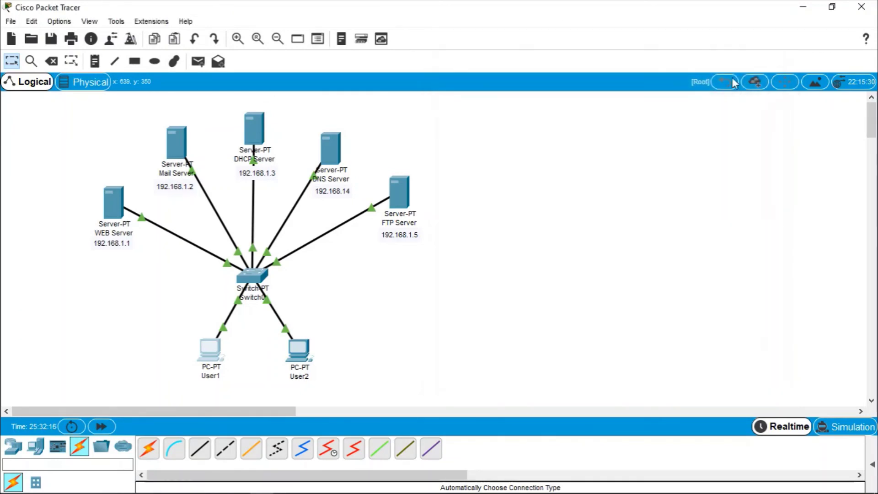
- Open the command prompt on User2 and connect to the FTP server at 192.168.1.5
click(295, 349)
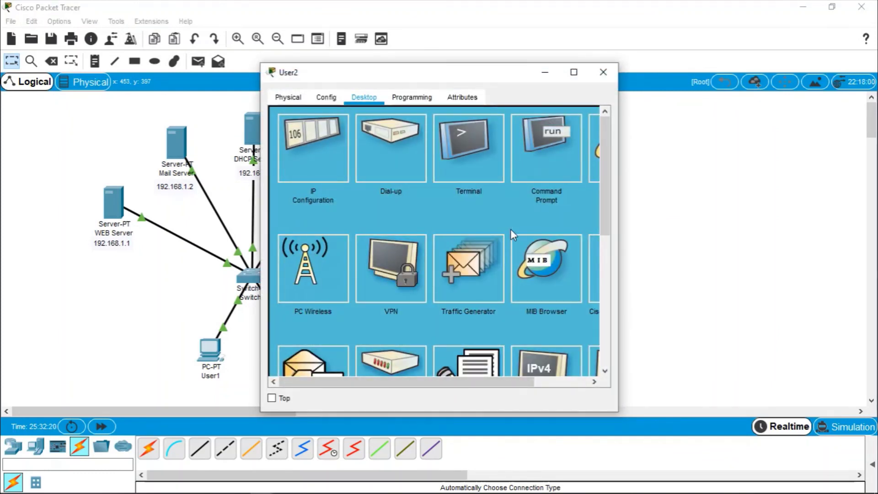
click(520, 145)
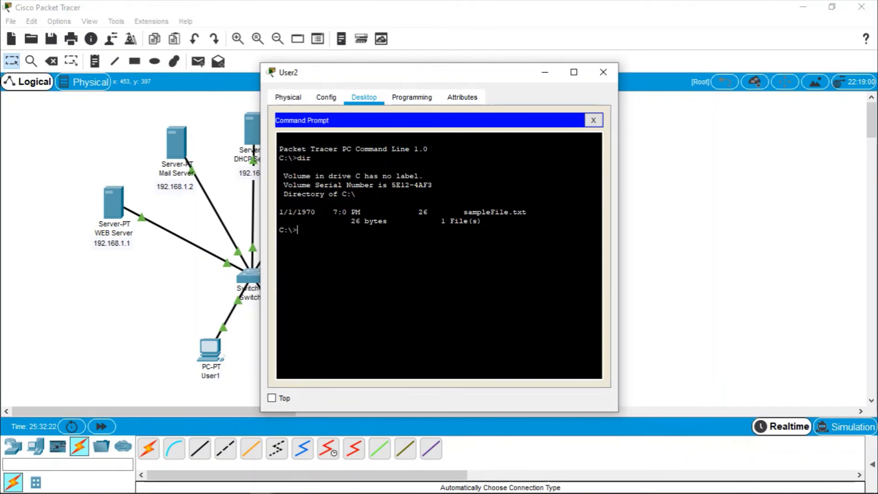
text(ftp 192.168.1.5)
key(Return)
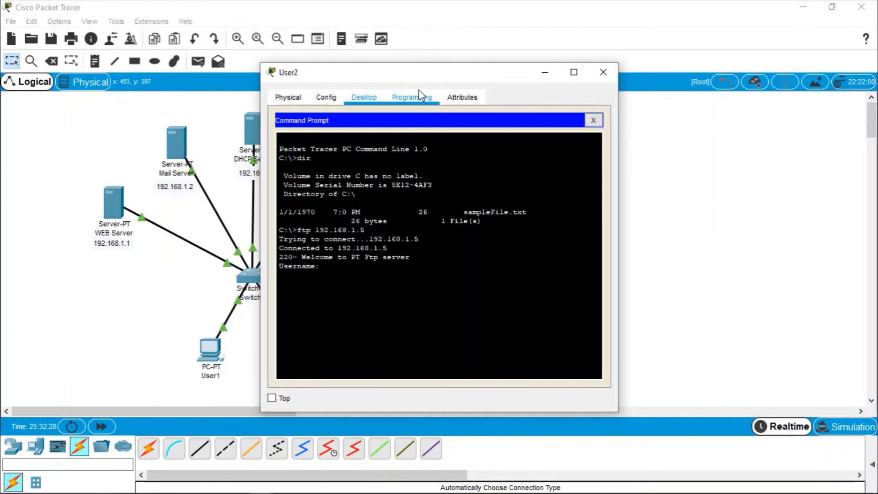
- Try to log in to the FTP server from User2 as User1 with the account password, and return to the local prompt
drag(410, 83, 584, 60)
text(User)
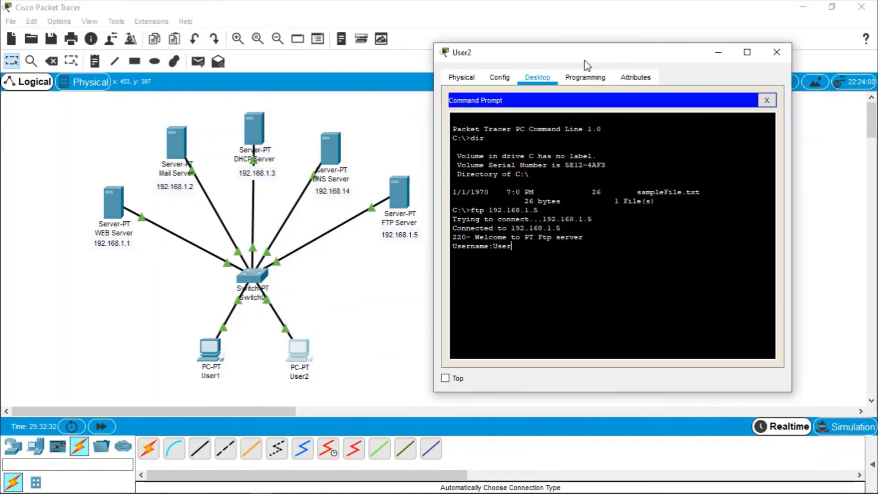
text(1)
key(Return)
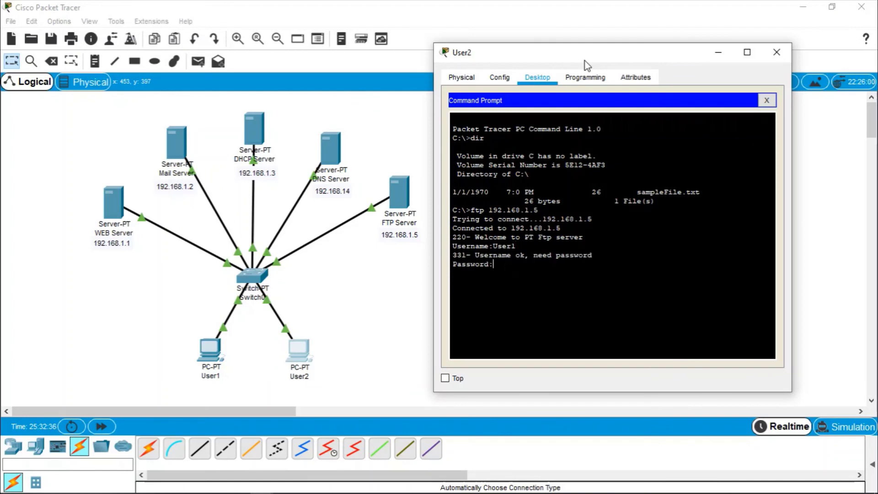
key(Return)
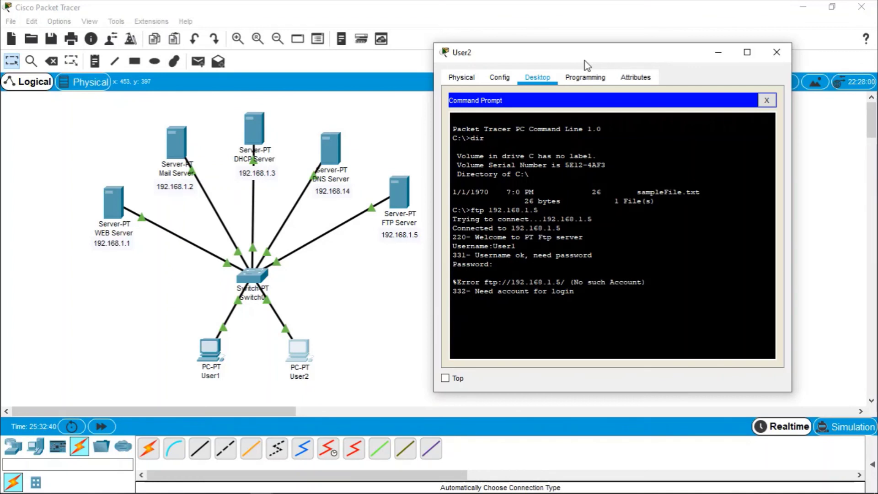
text(12)
key(BackSpace)
key(BackSpace)
key(Return)
- Reconnect from User2 to the FTP server at 192.168.1.5 and log in as User1 with the account password
text(ftp 192.168.1.5)
key(Return)
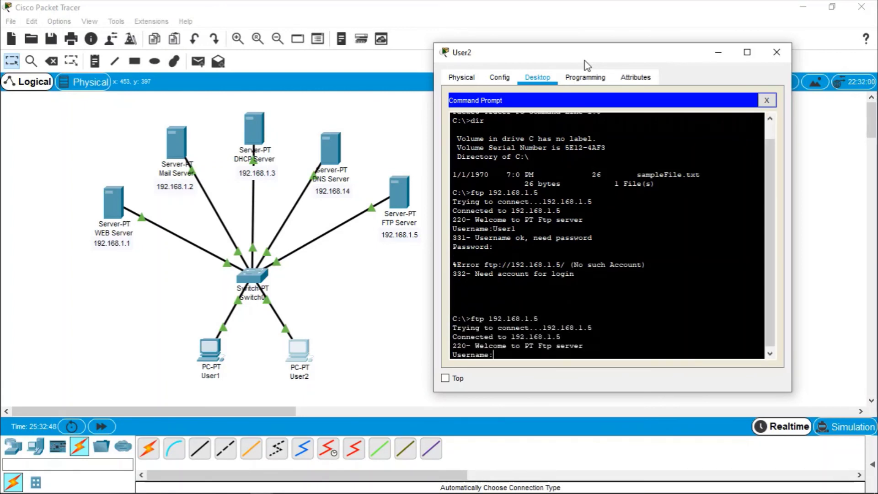
text(User1)
key(Return)
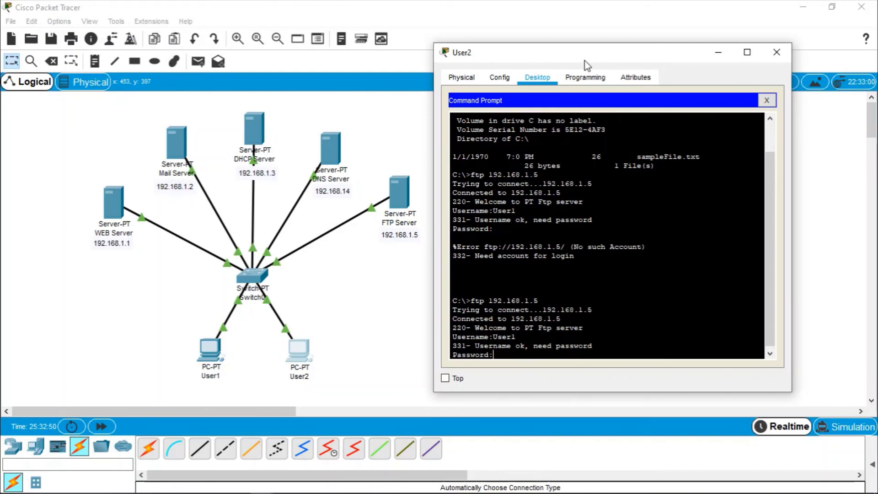
key(Return)
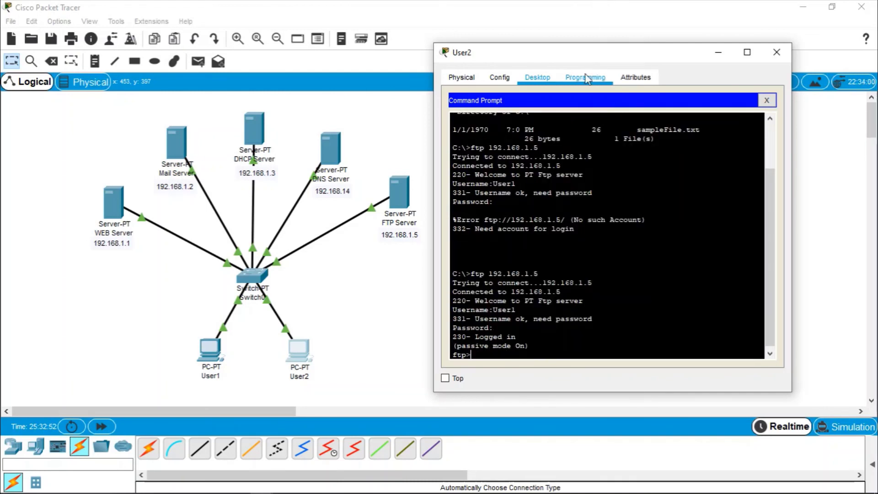
- List the FTP server's files from User2 with dir to look for transfer.txt
drag(591, 60, 621, 50)
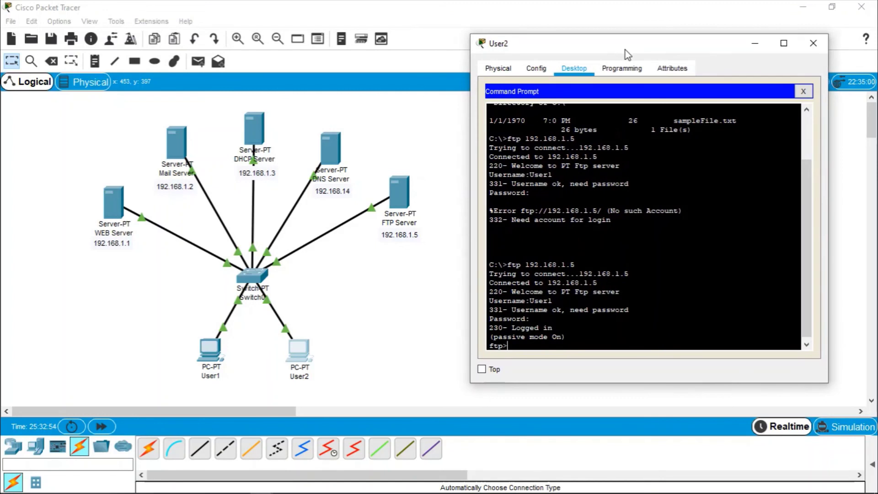
text(dir)
key(Return)
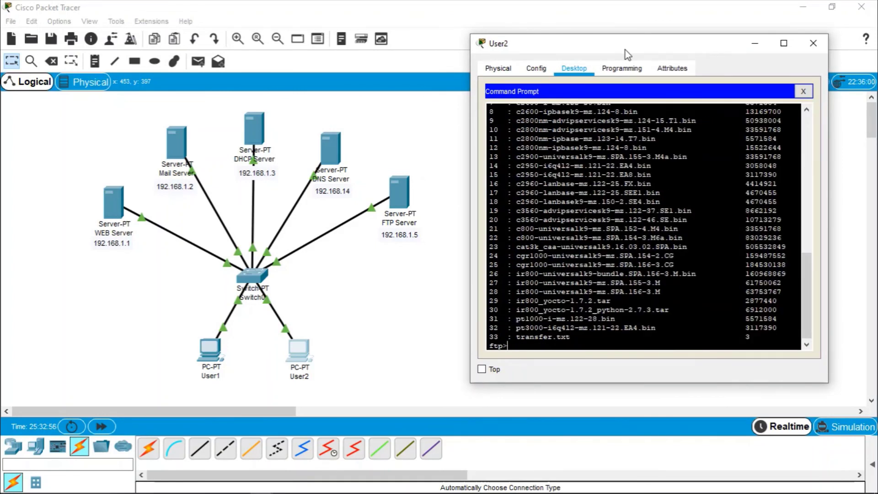
- Download transfer.txt from the FTP server to User2 with get and quit the FTP session
drag(516, 337, 611, 328)
click(553, 348)
text(get transfer.txt)
key(Return)
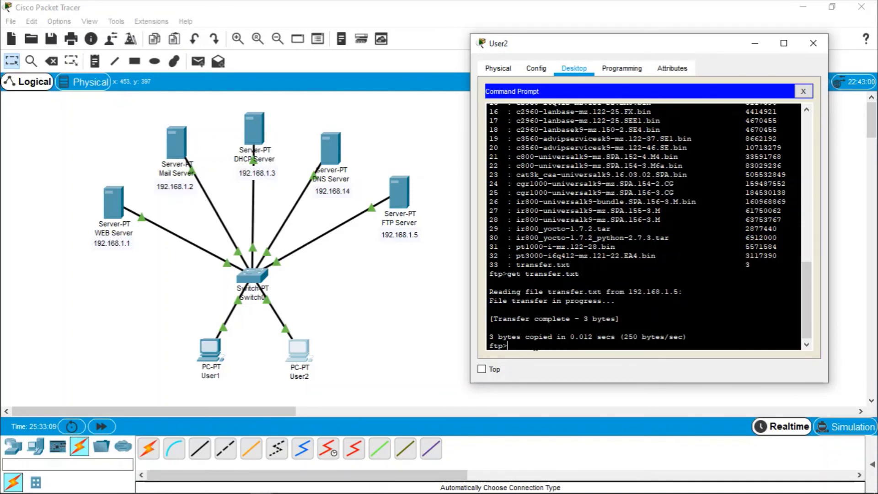
text(quit)
key(Return)
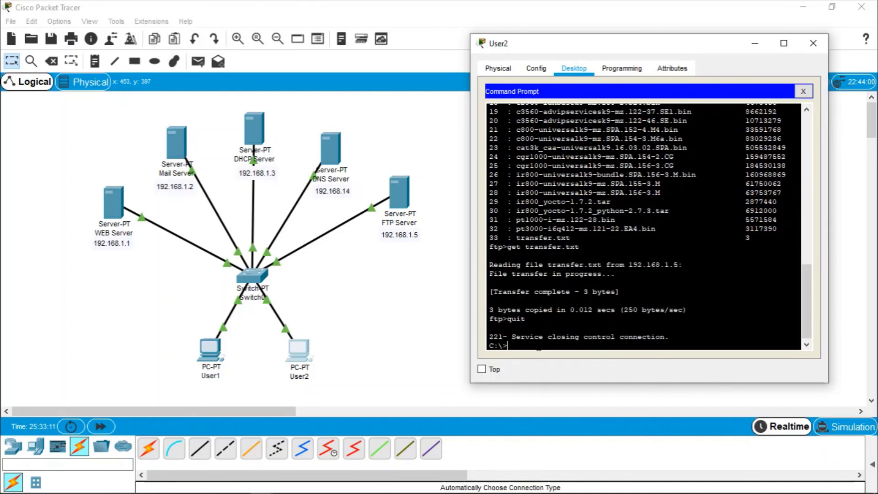
- List User2's local files with dir, check for transfer.txt, and review the command history of the session
text(dir)
key(Return)
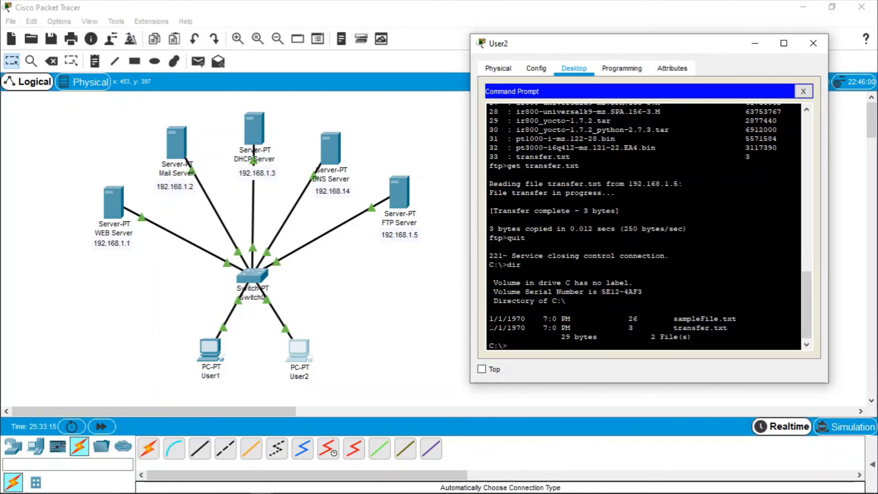
drag(490, 327, 737, 327)
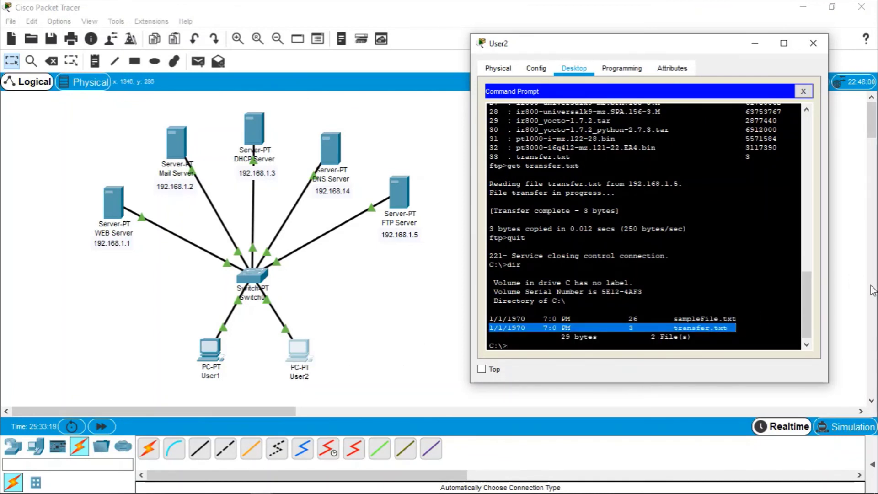
click(634, 282)
scroll(635, 282, up, 15)
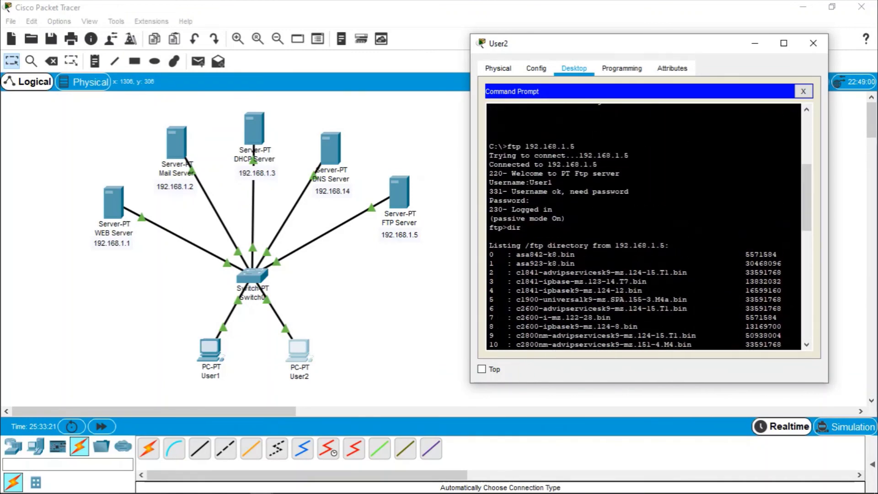
scroll(634, 283, down, 15)
scroll(634, 280, up, 15)
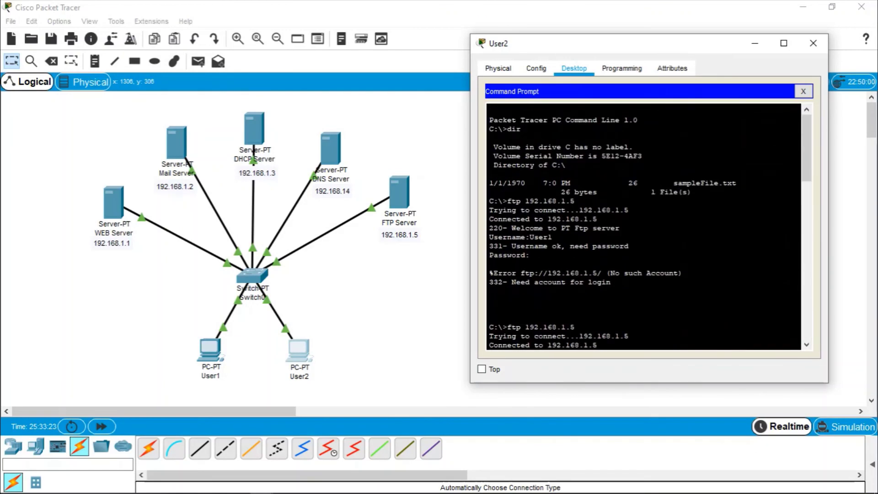
scroll(633, 280, down, 15)
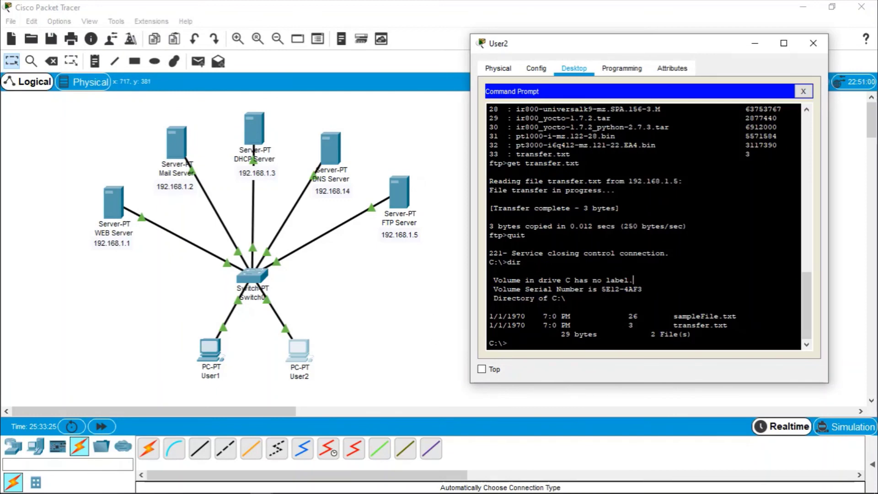
- Close the User2 window and nudge the 192.168.1.5 label slightly beneath the FTP Server
drag(670, 51, 650, 48)
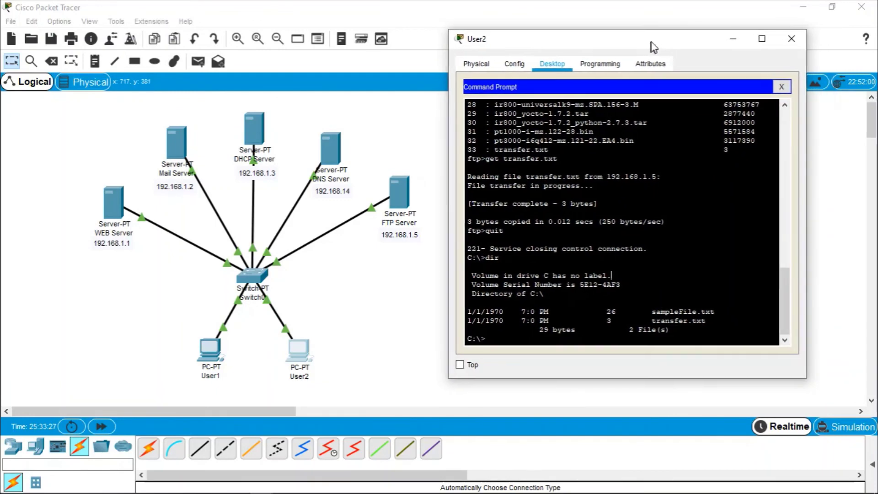
click(794, 40)
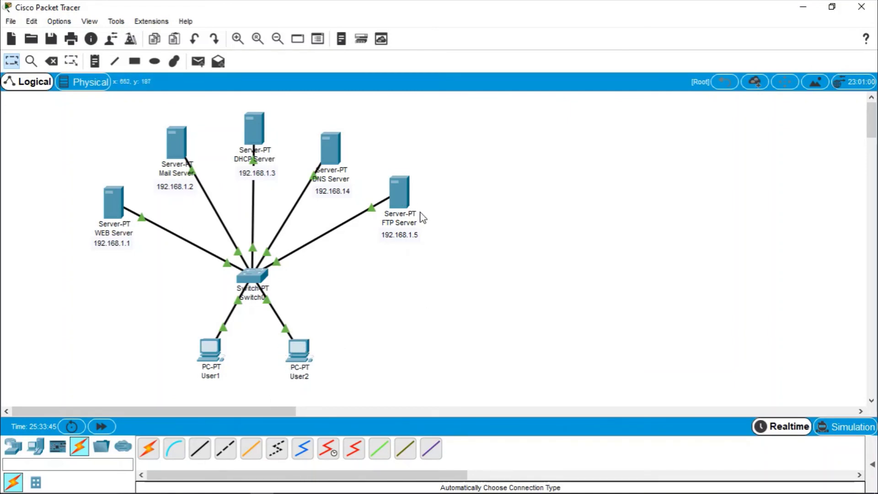
drag(411, 238, 408, 233)
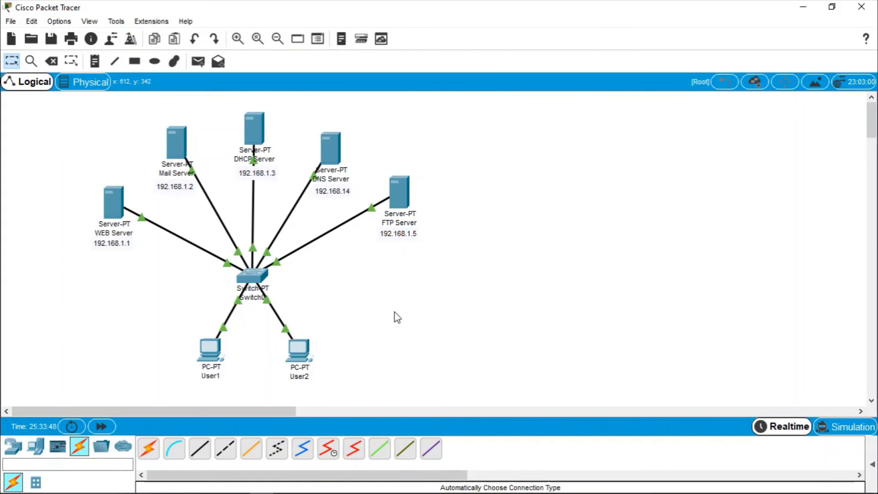